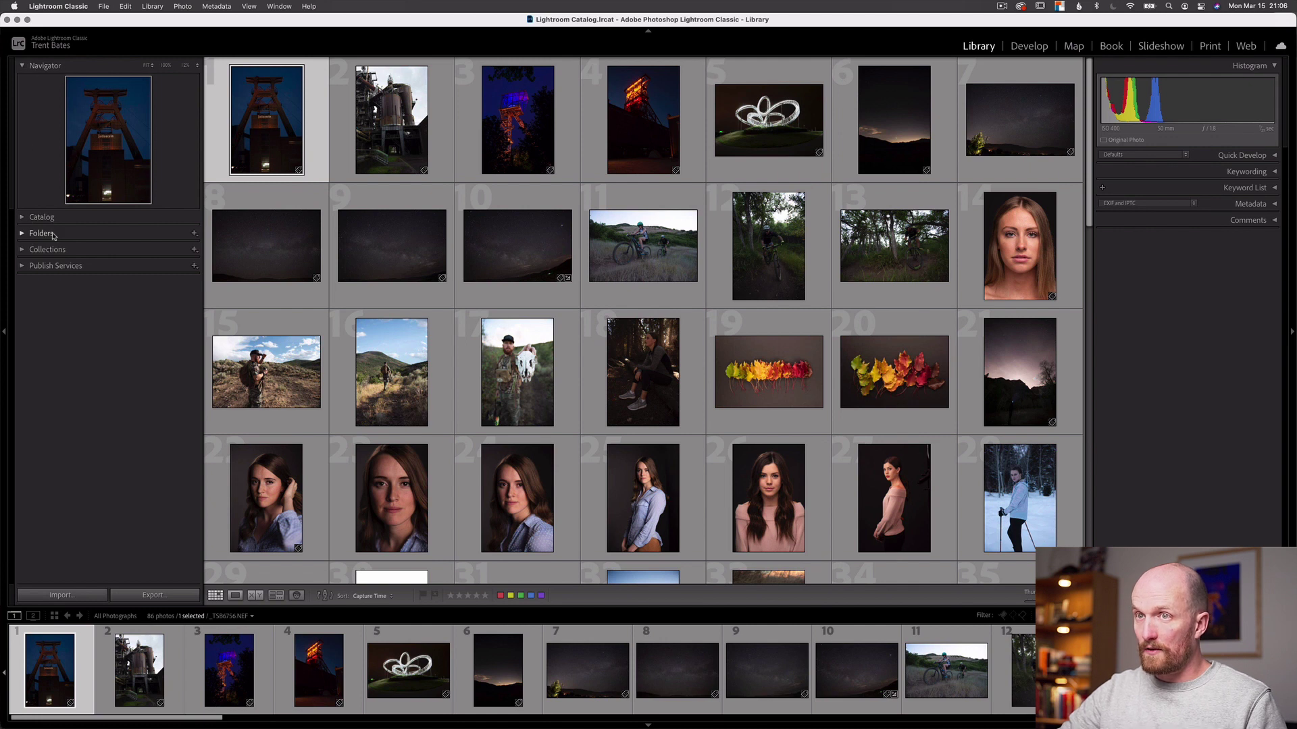
Expand the Collections and Catalog sections to show their contents
click(22, 250)
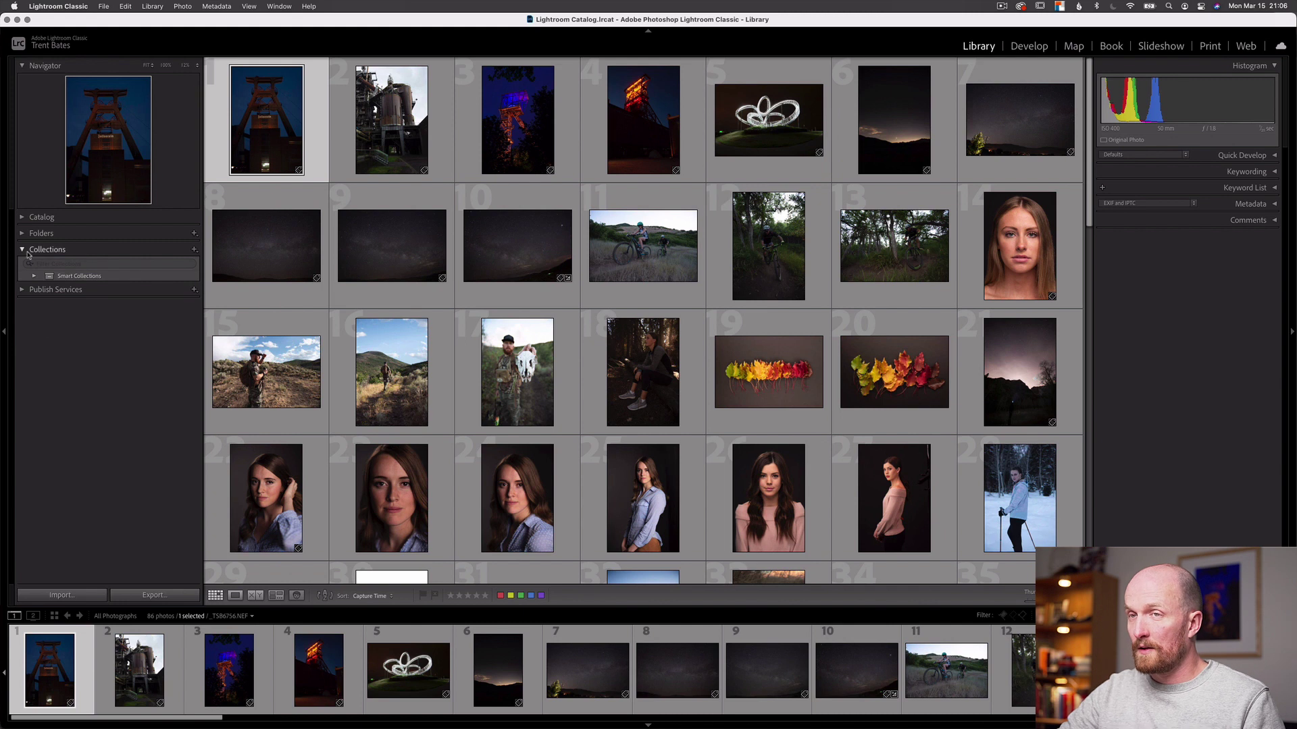
click(21, 218)
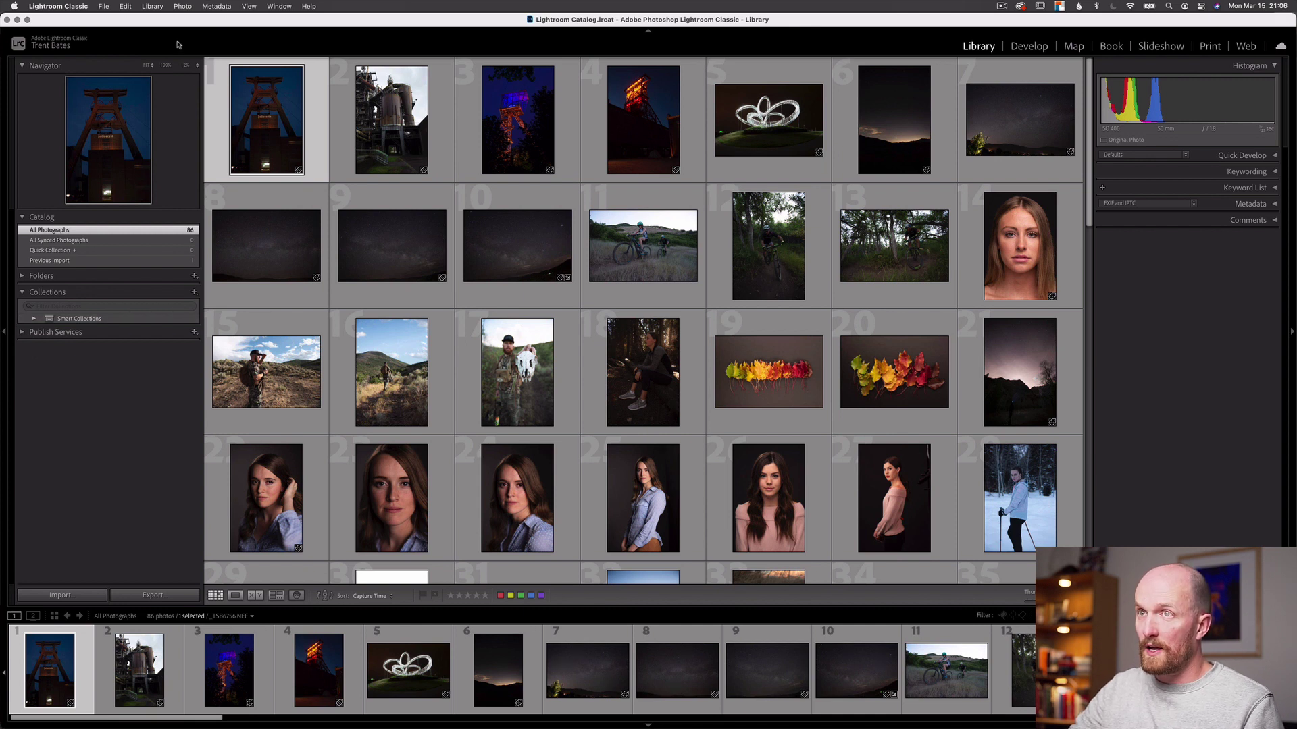
click(154, 6)
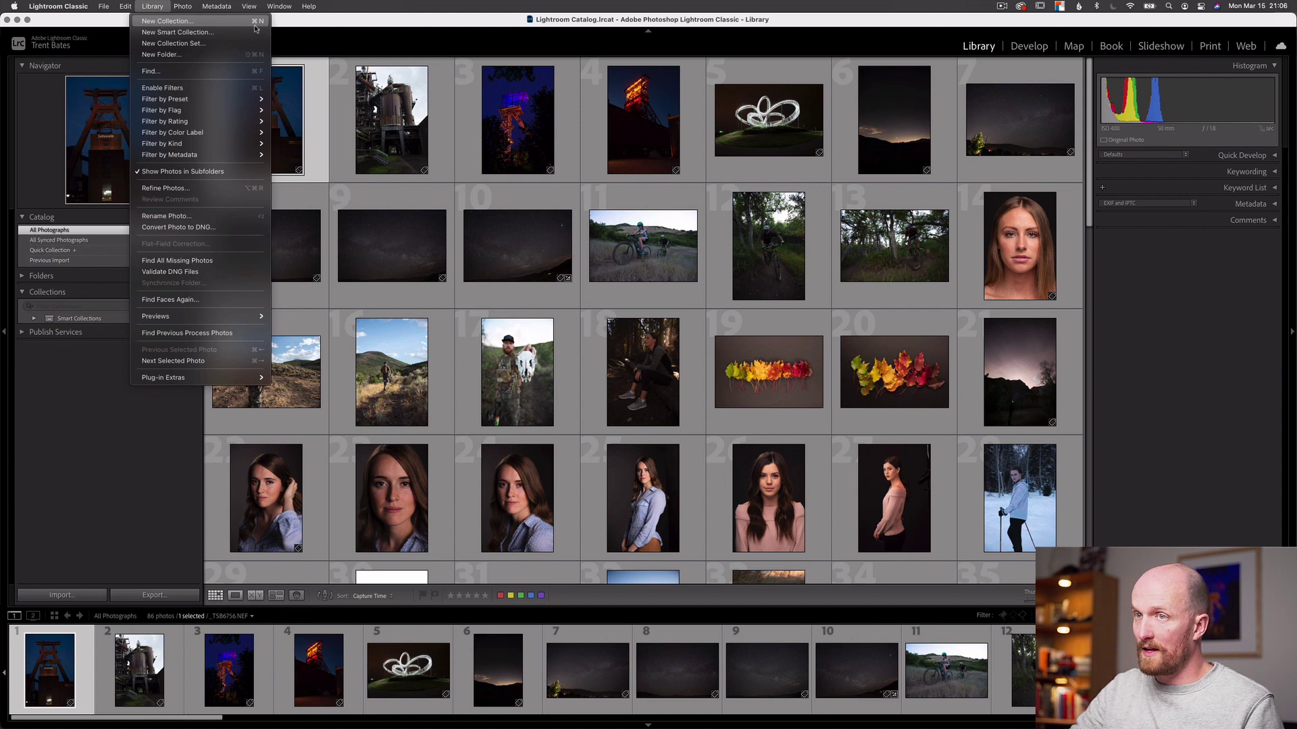
click(83, 399)
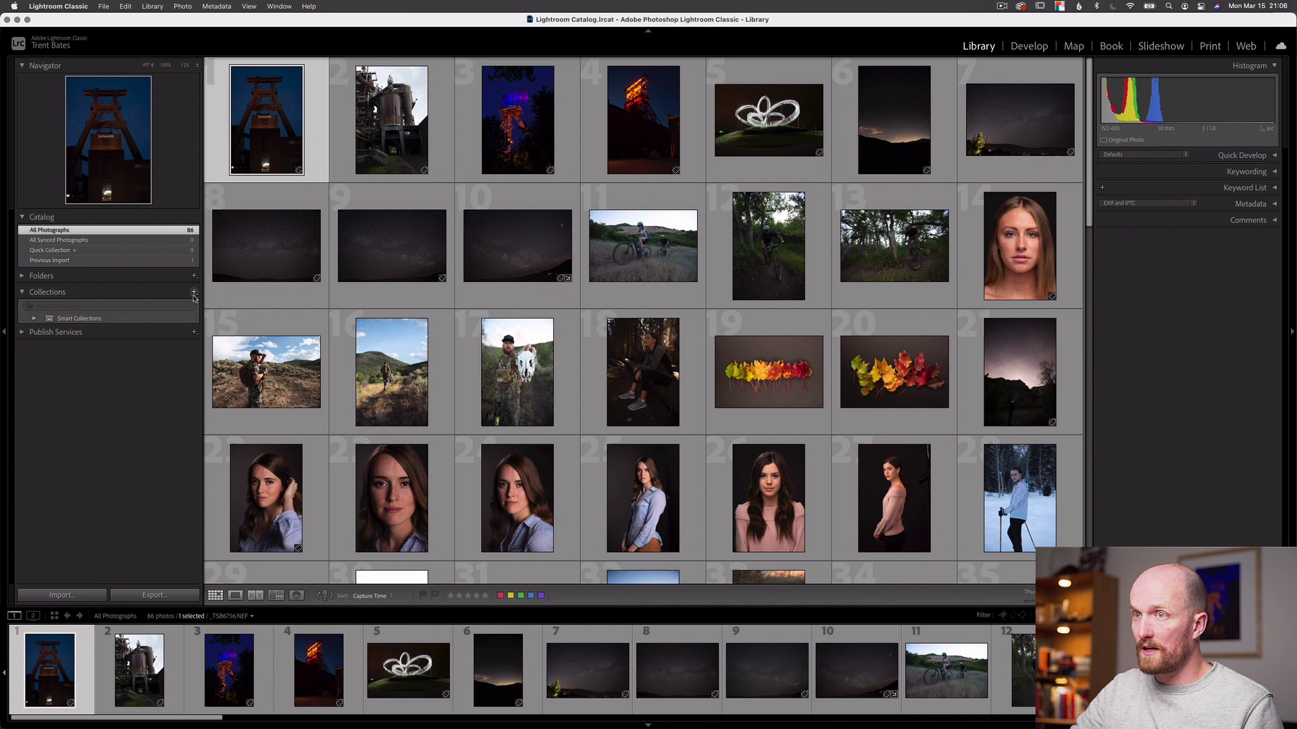
Create a regular collection named Test, outside any collection set and without including the selected photo
click(195, 294)
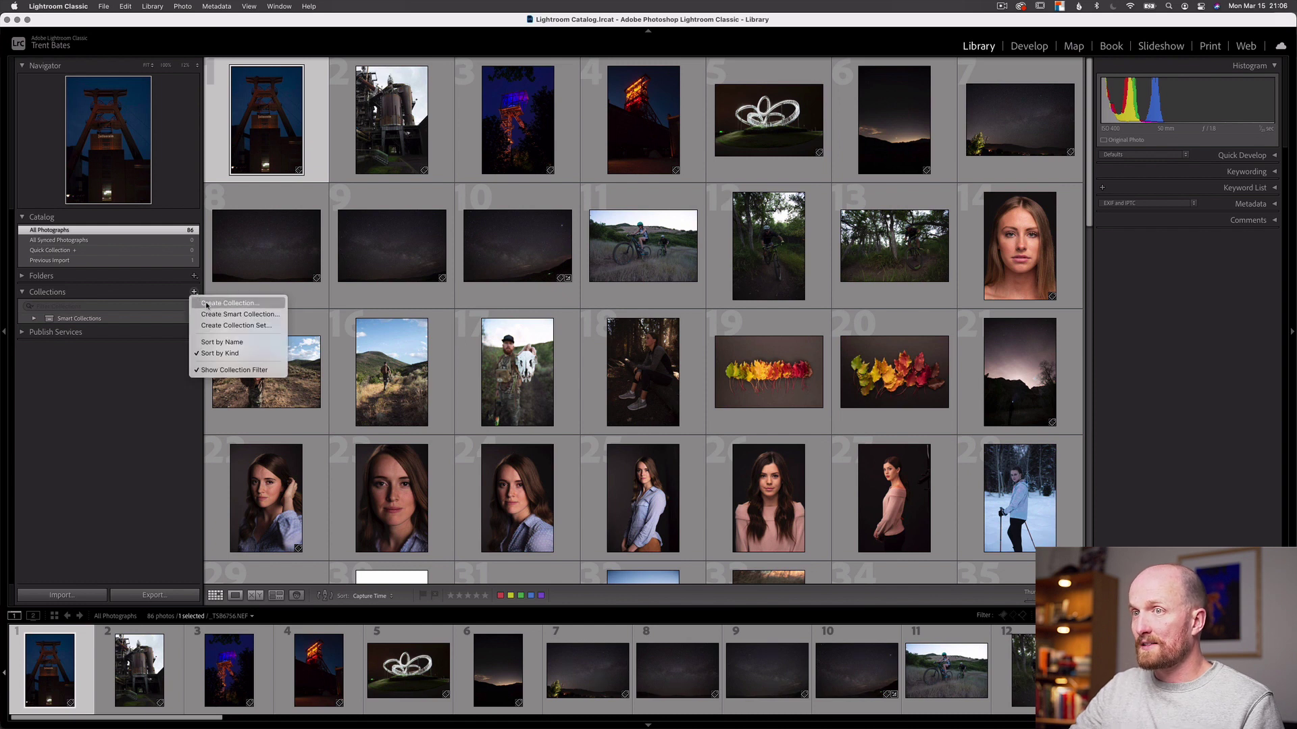
click(207, 304)
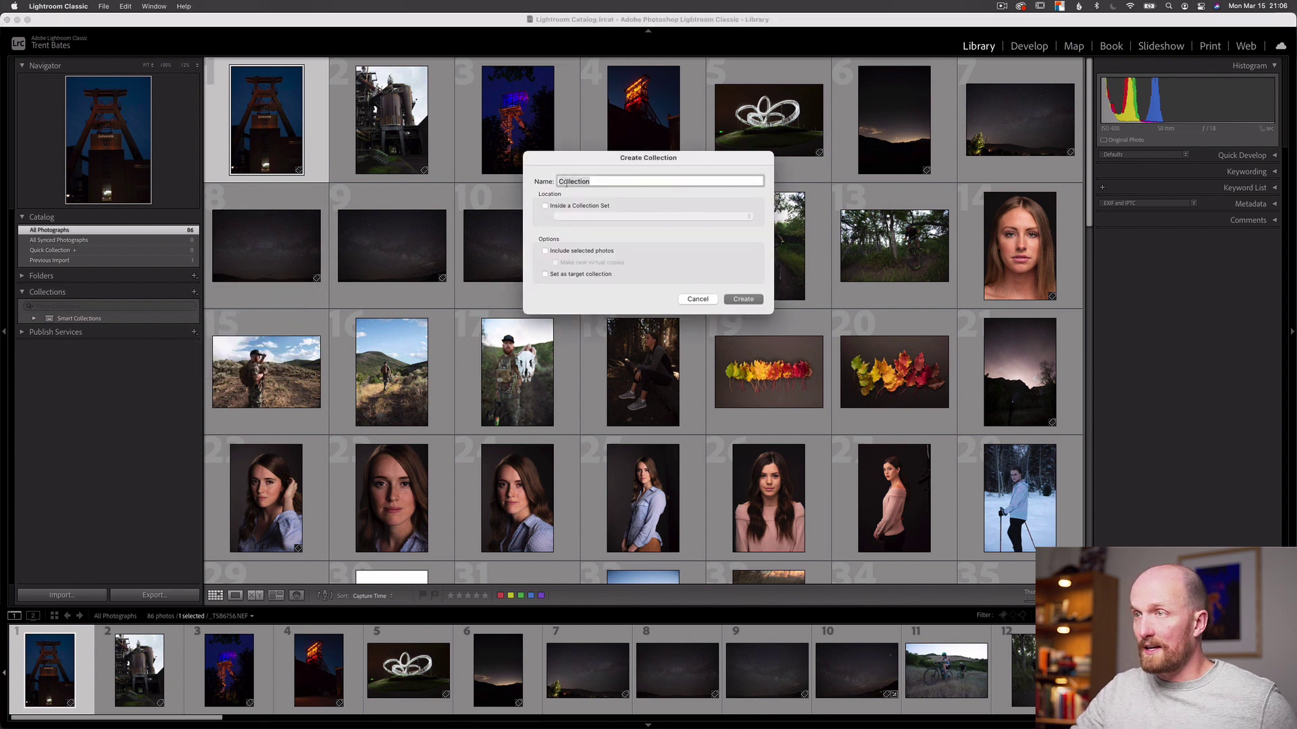
text(Test)
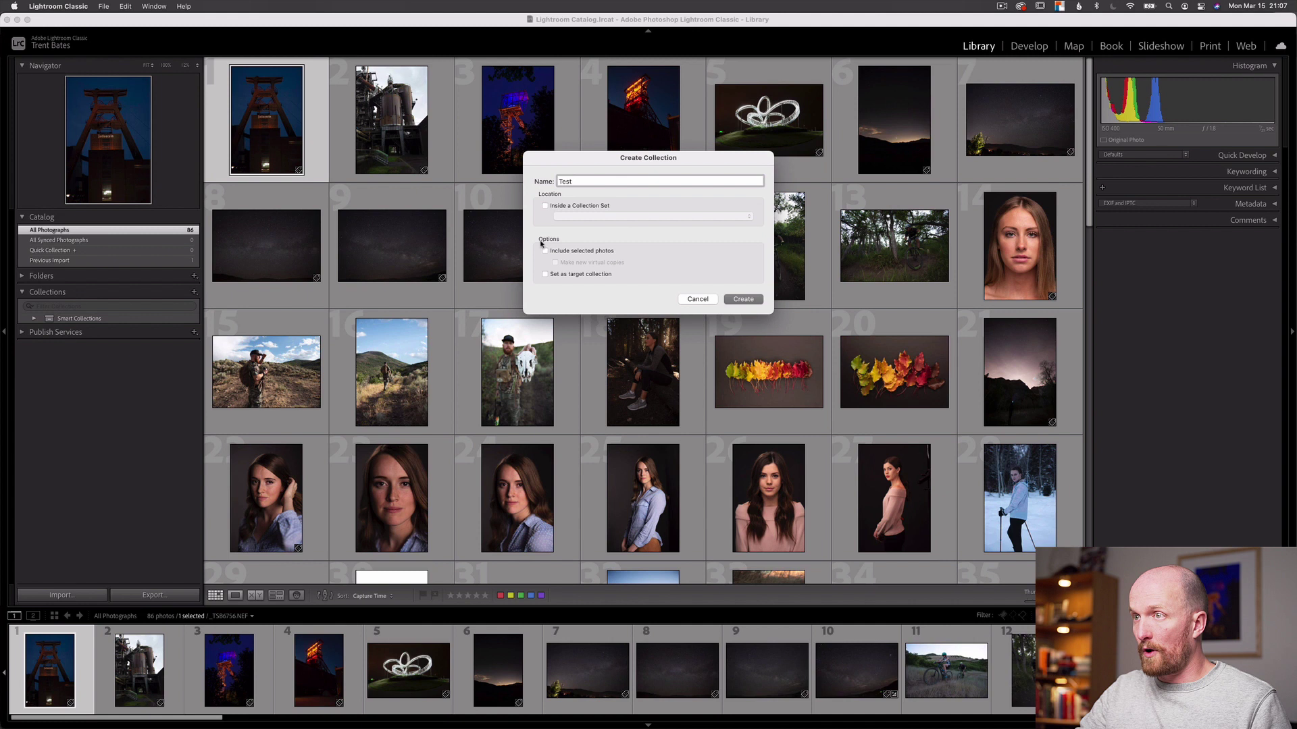
click(743, 299)
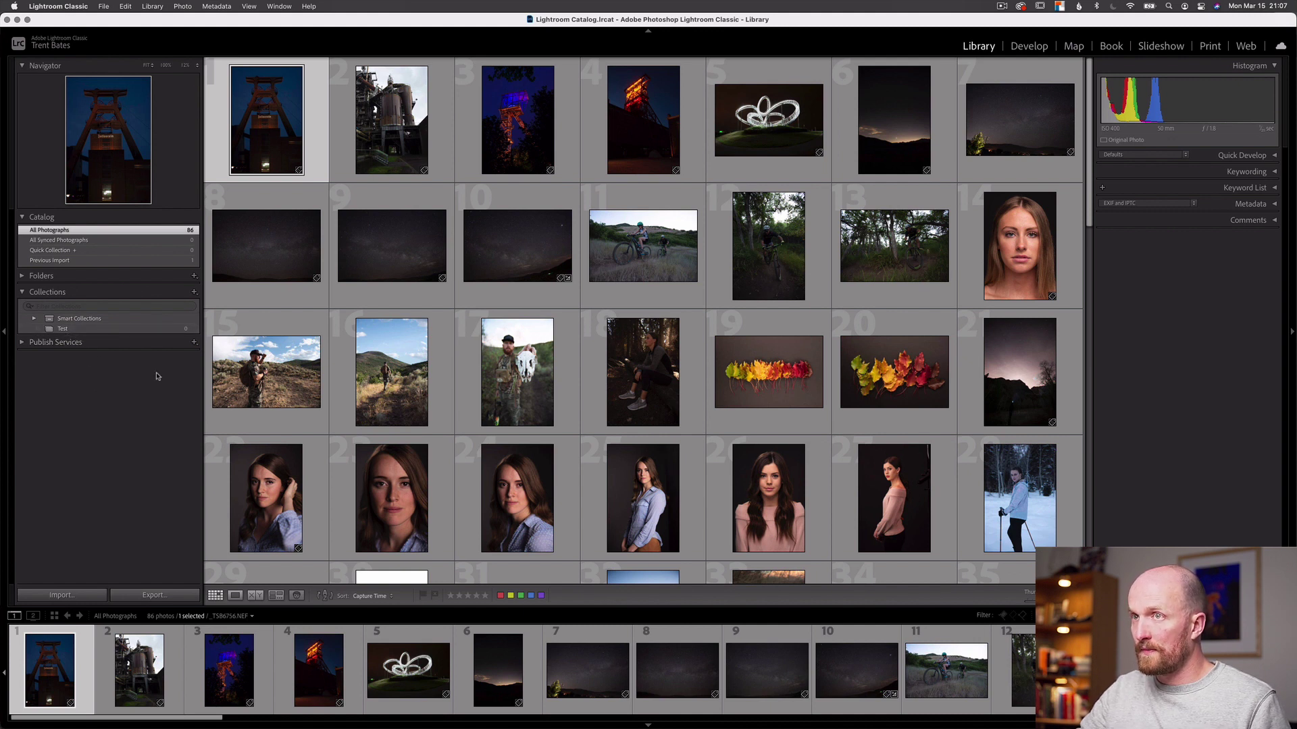
Add the first, third and fifth catalog photos to the Test collection and display that collection
drag(275, 101, 74, 327)
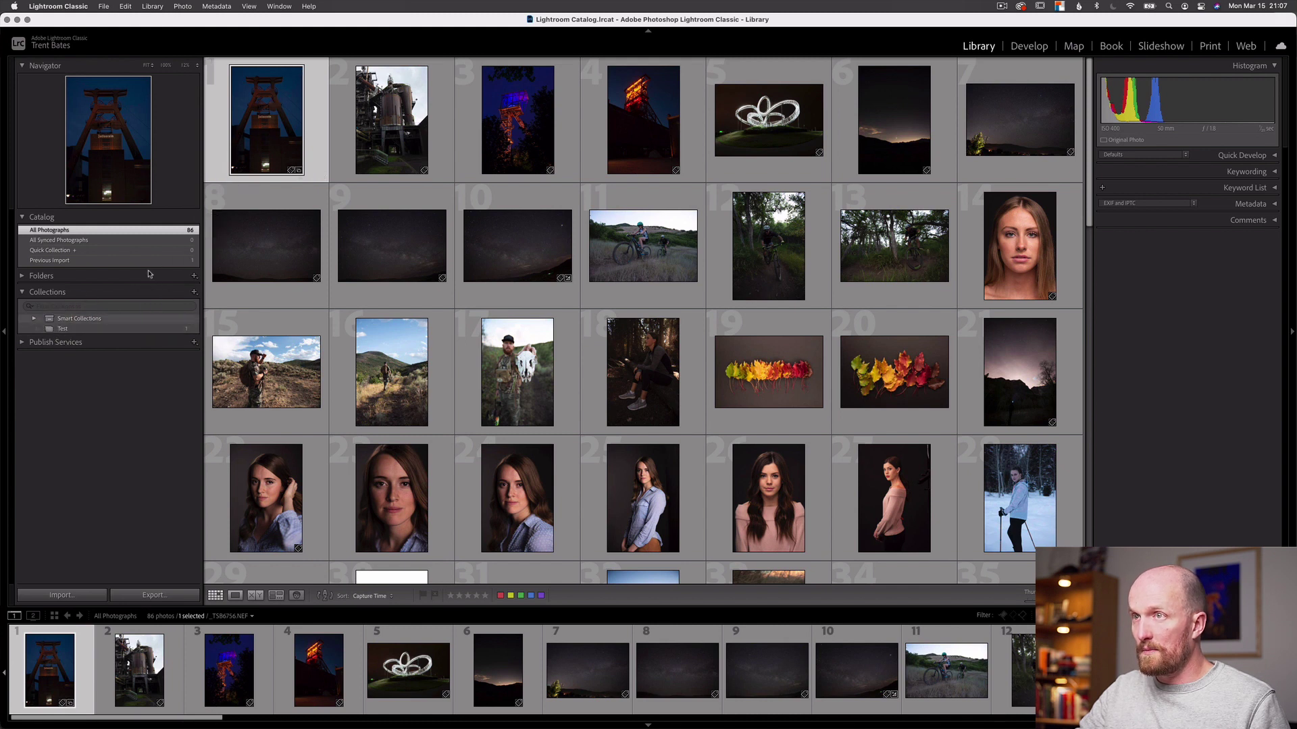
drag(492, 129, 54, 328)
drag(770, 130, 59, 328)
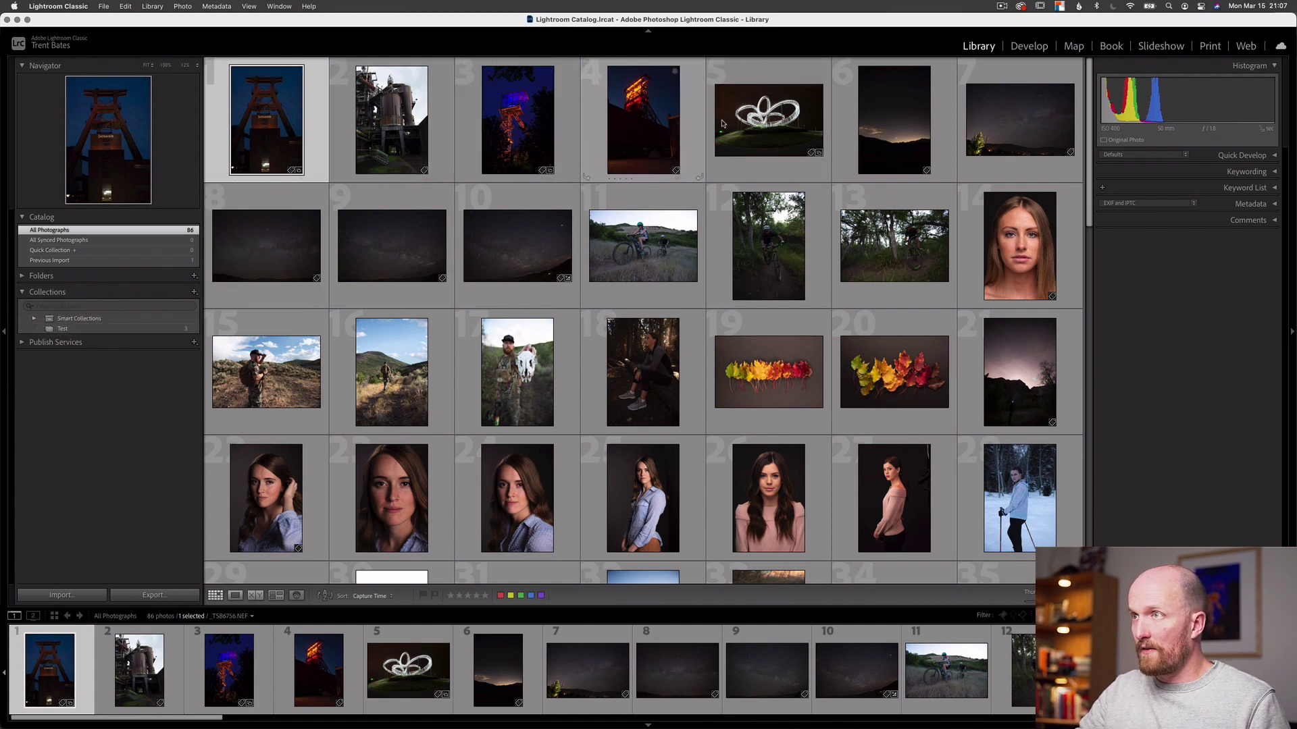
click(94, 329)
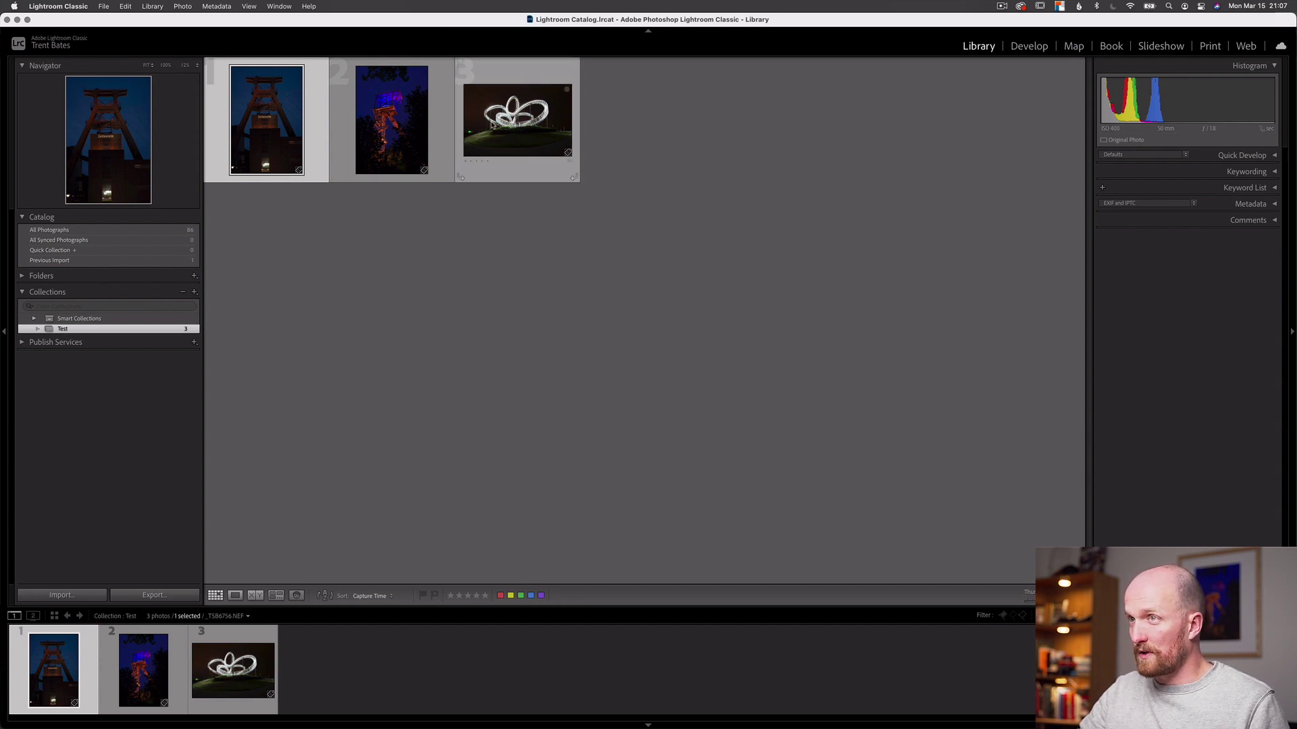
Remove the white looping light sculpture photo from the Test collection and return to All Photographs
click(495, 127)
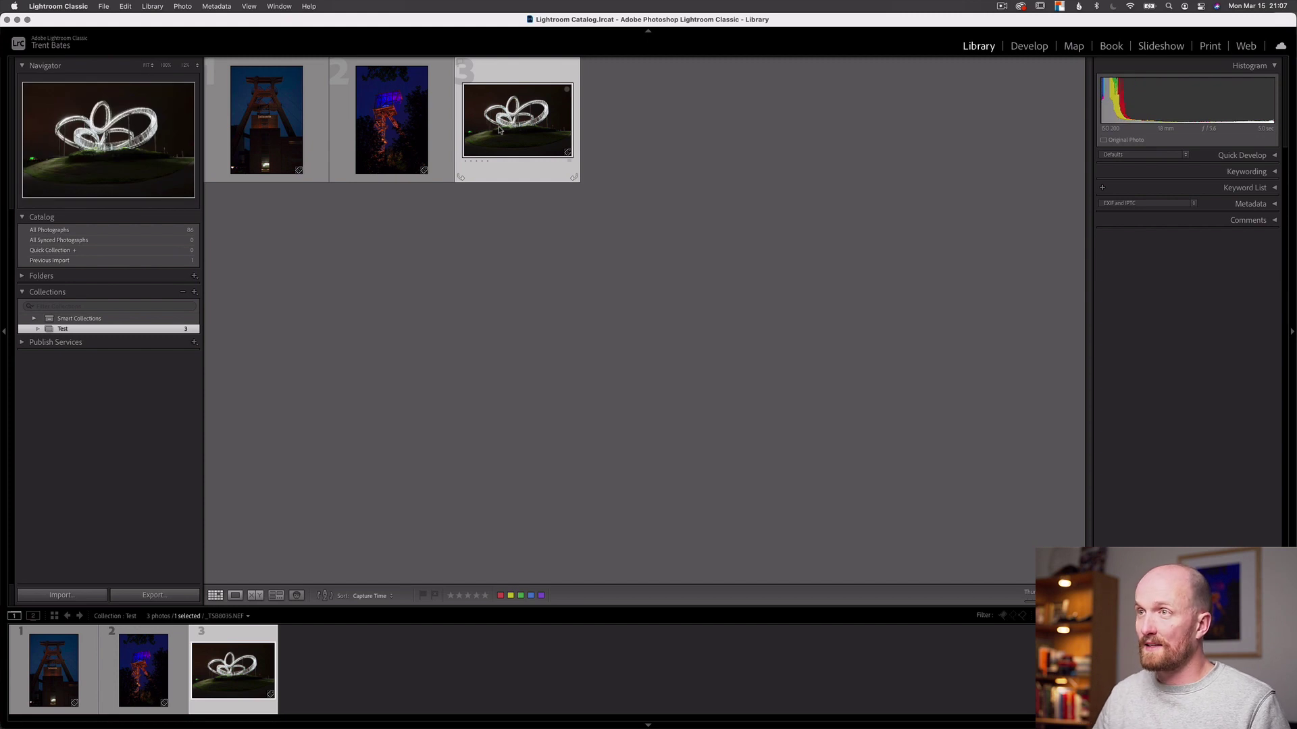
key(BackSpace)
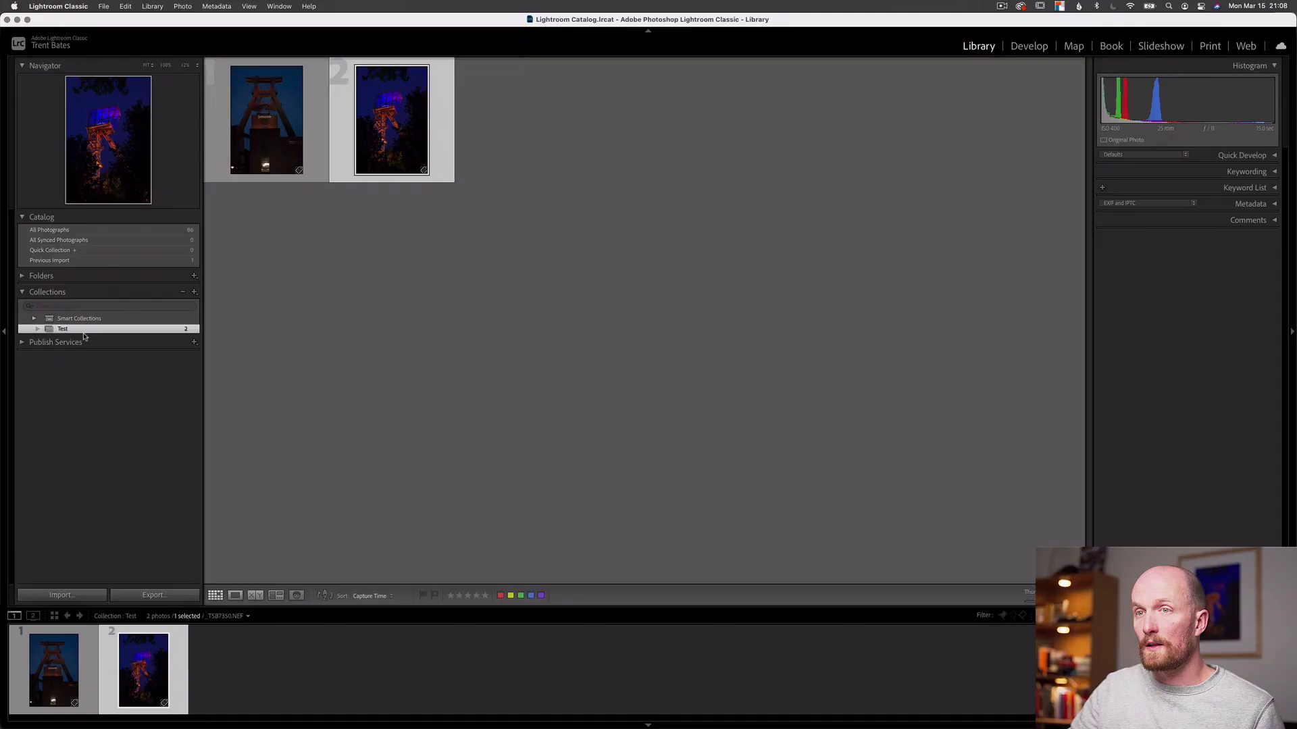
click(67, 230)
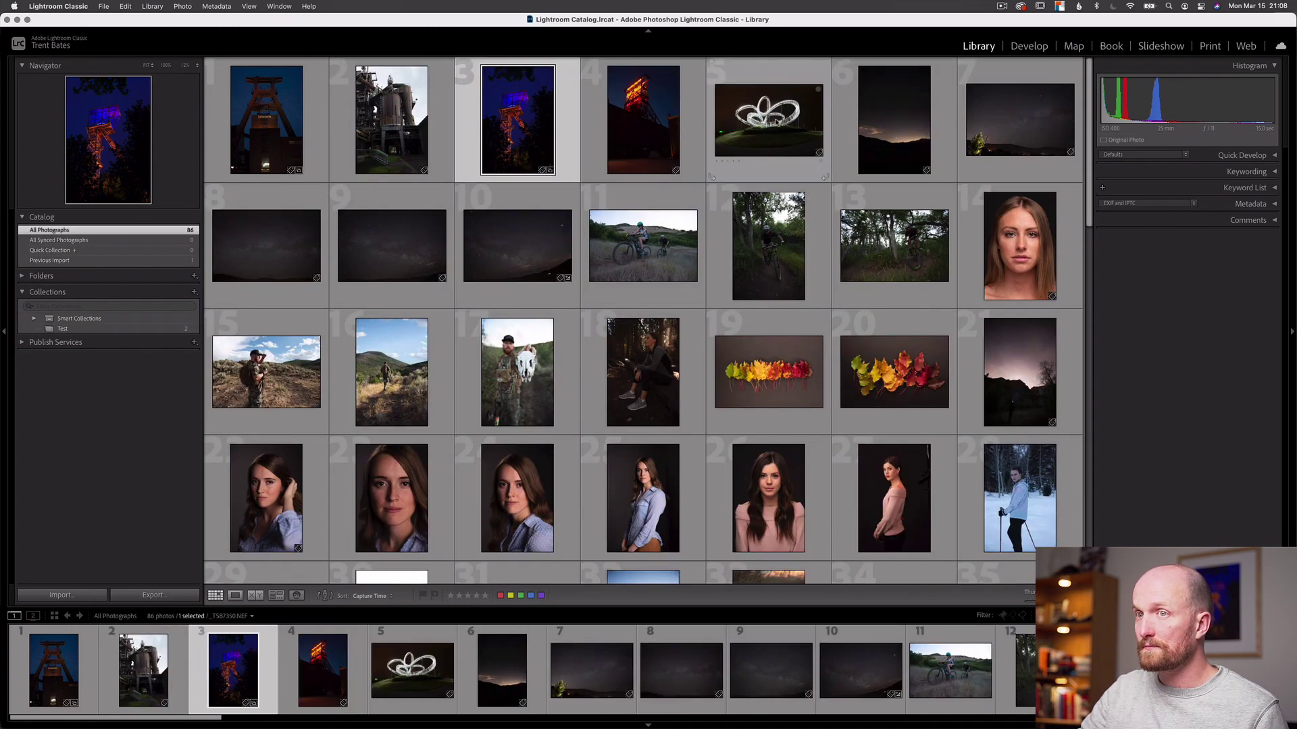
Delete the Test collection and go back to All Photographs
click(101, 329)
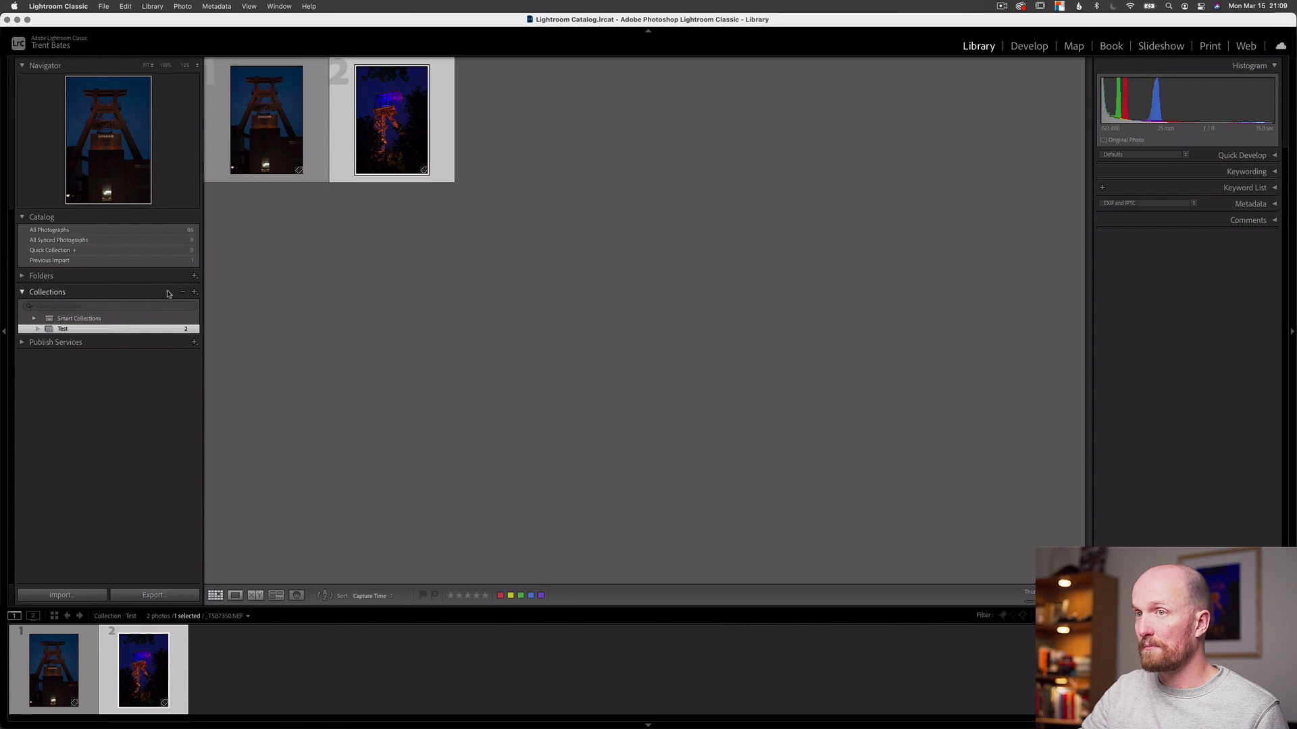
right_click(136, 329)
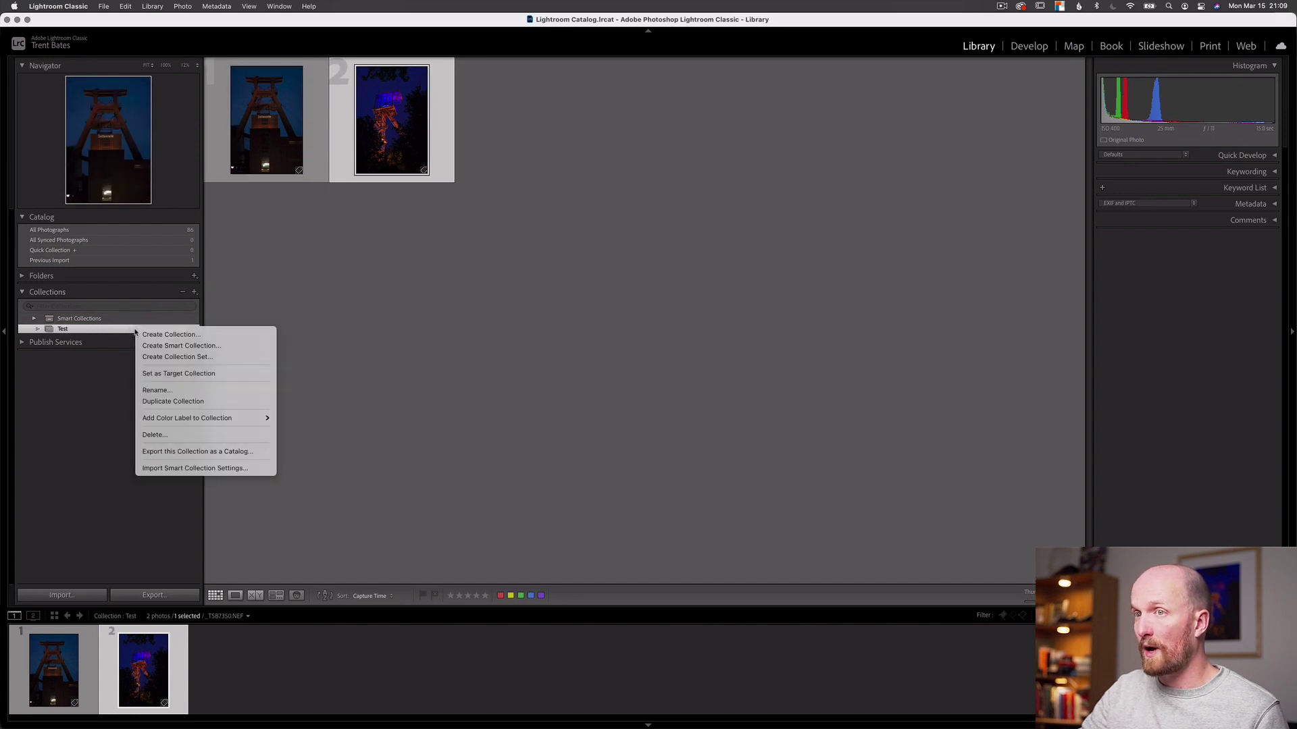
click(188, 436)
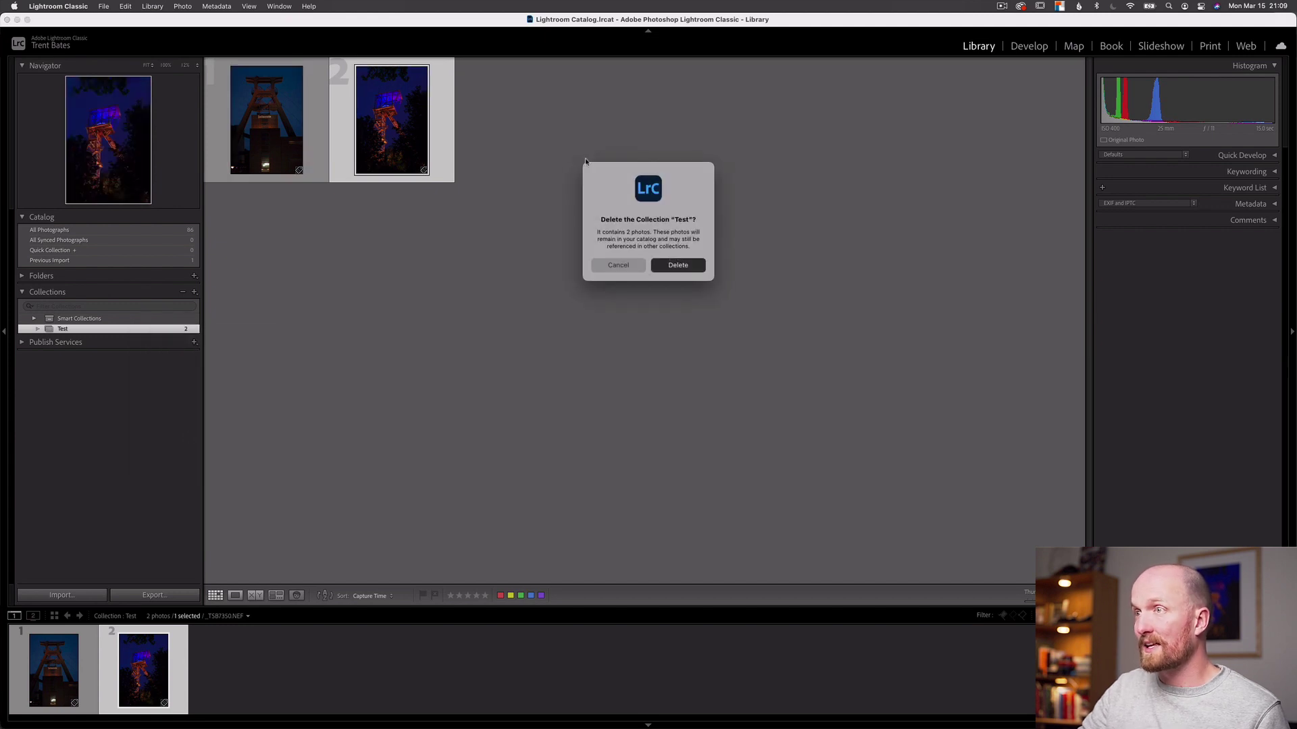
click(678, 265)
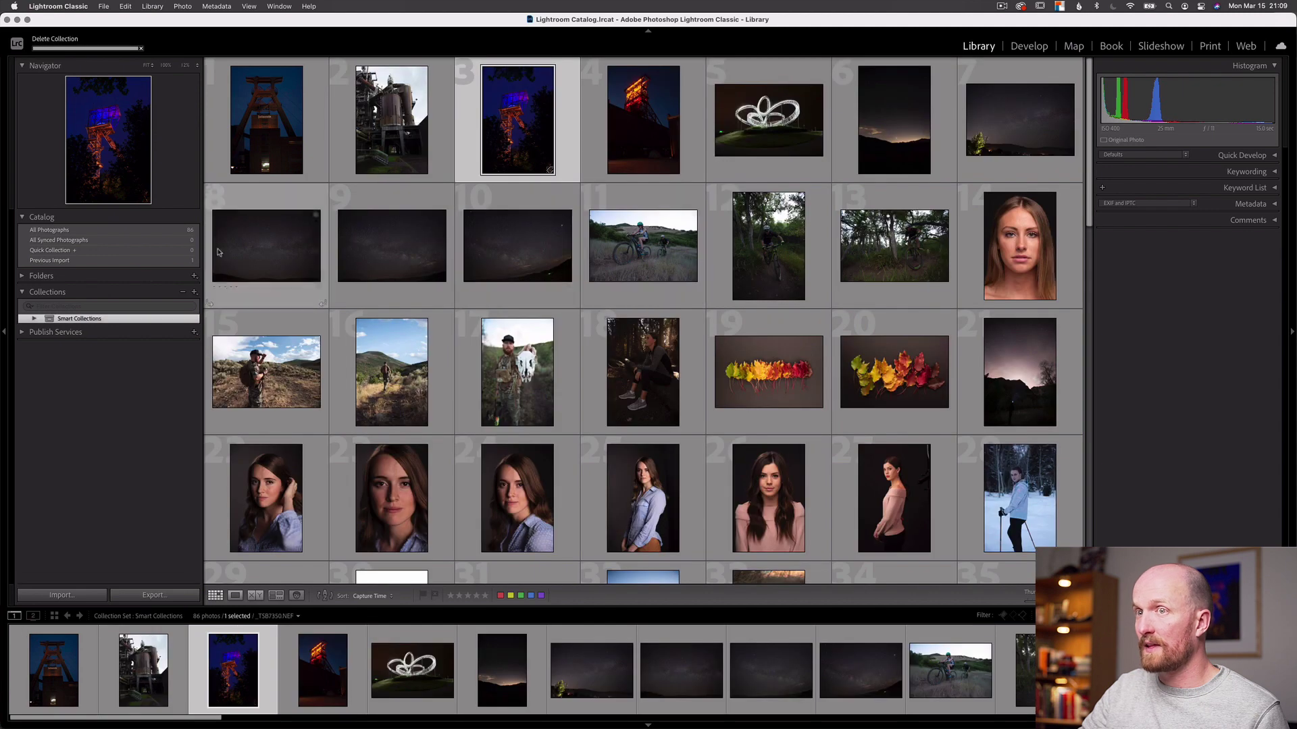
click(50, 230)
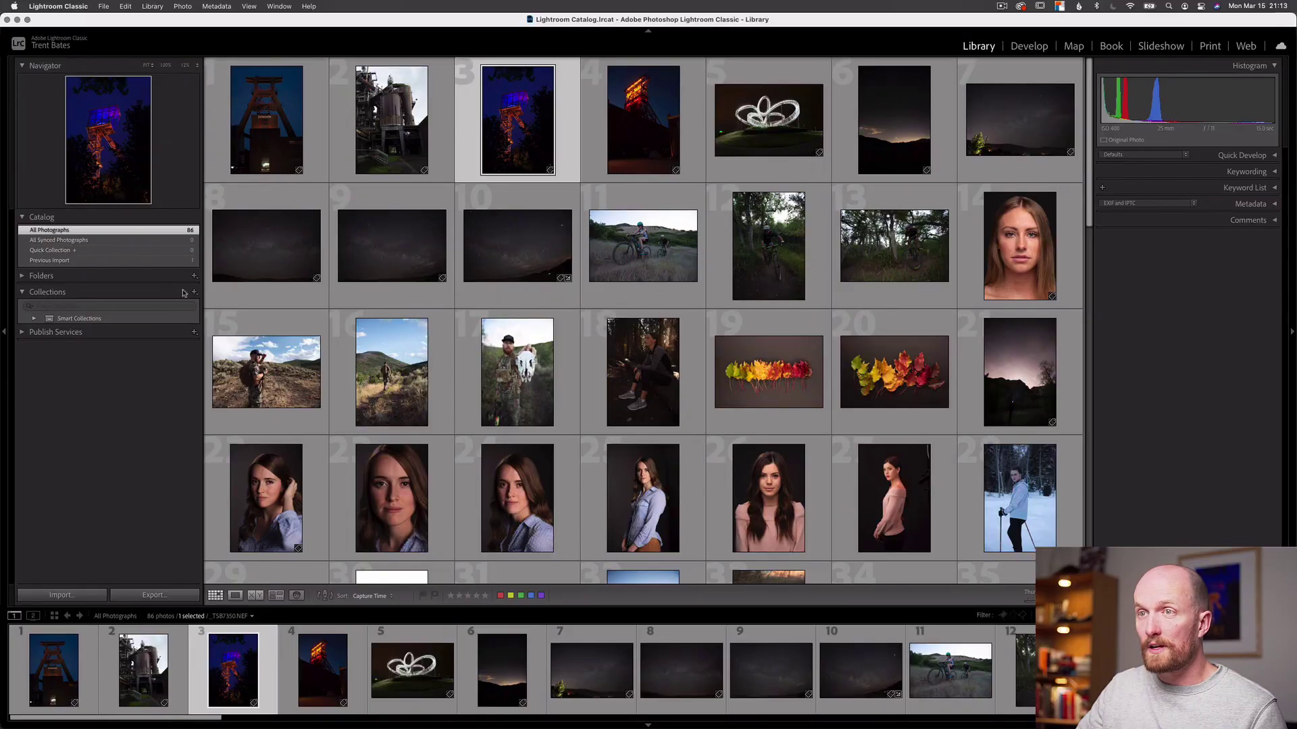
Create a smart collection named 5 Stars that matches photos whose Rating is exactly five stars
click(193, 295)
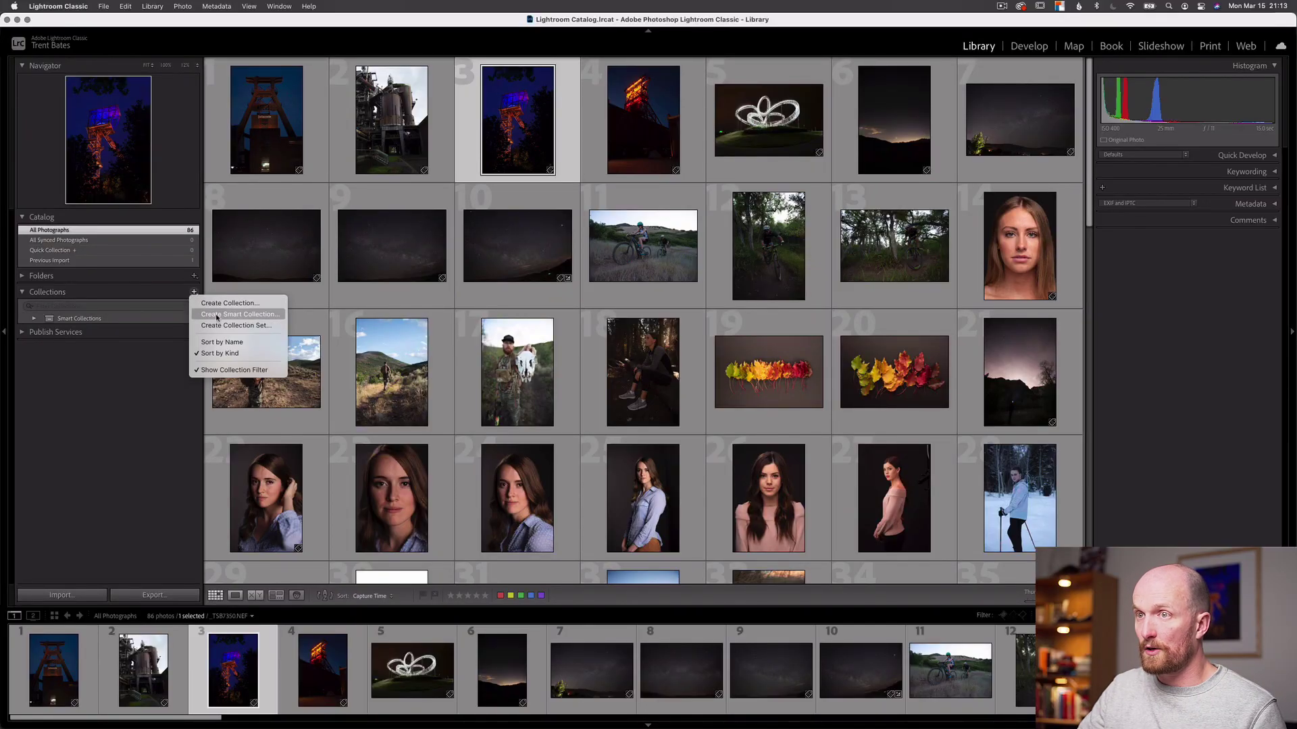
click(217, 314)
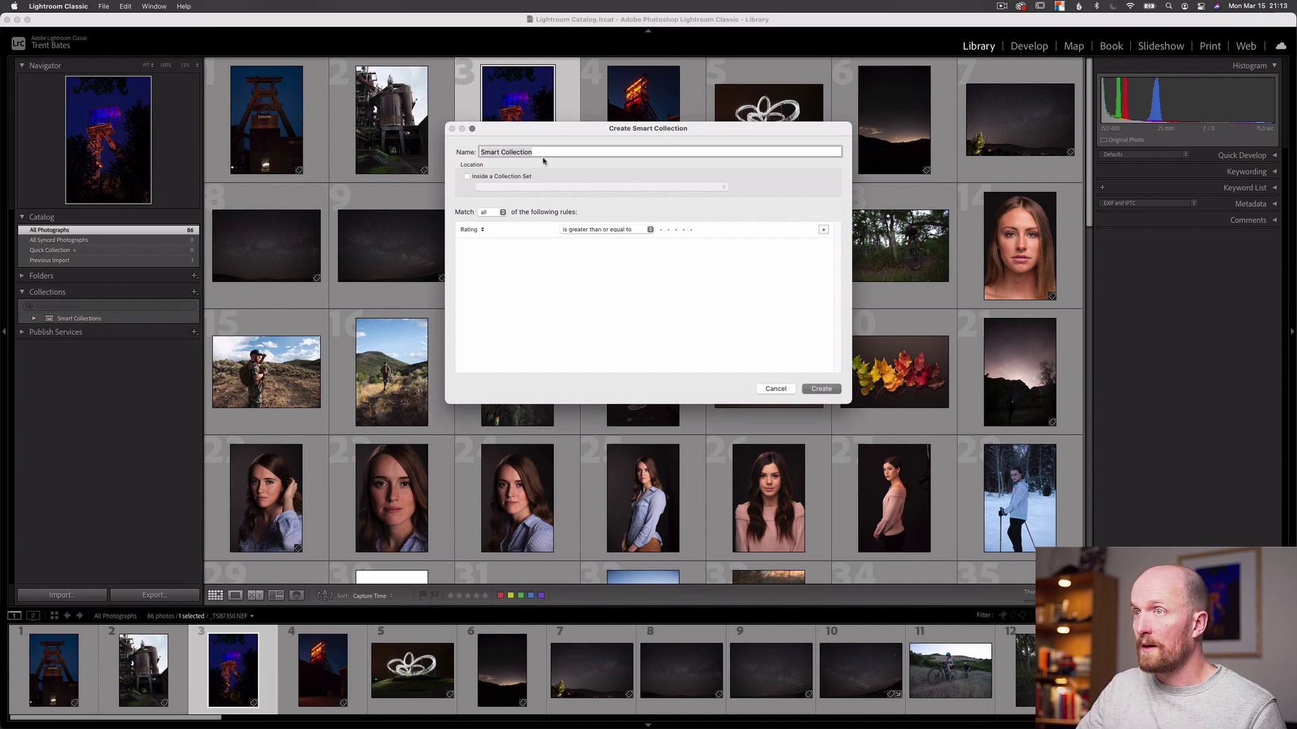
text(5 Stars)
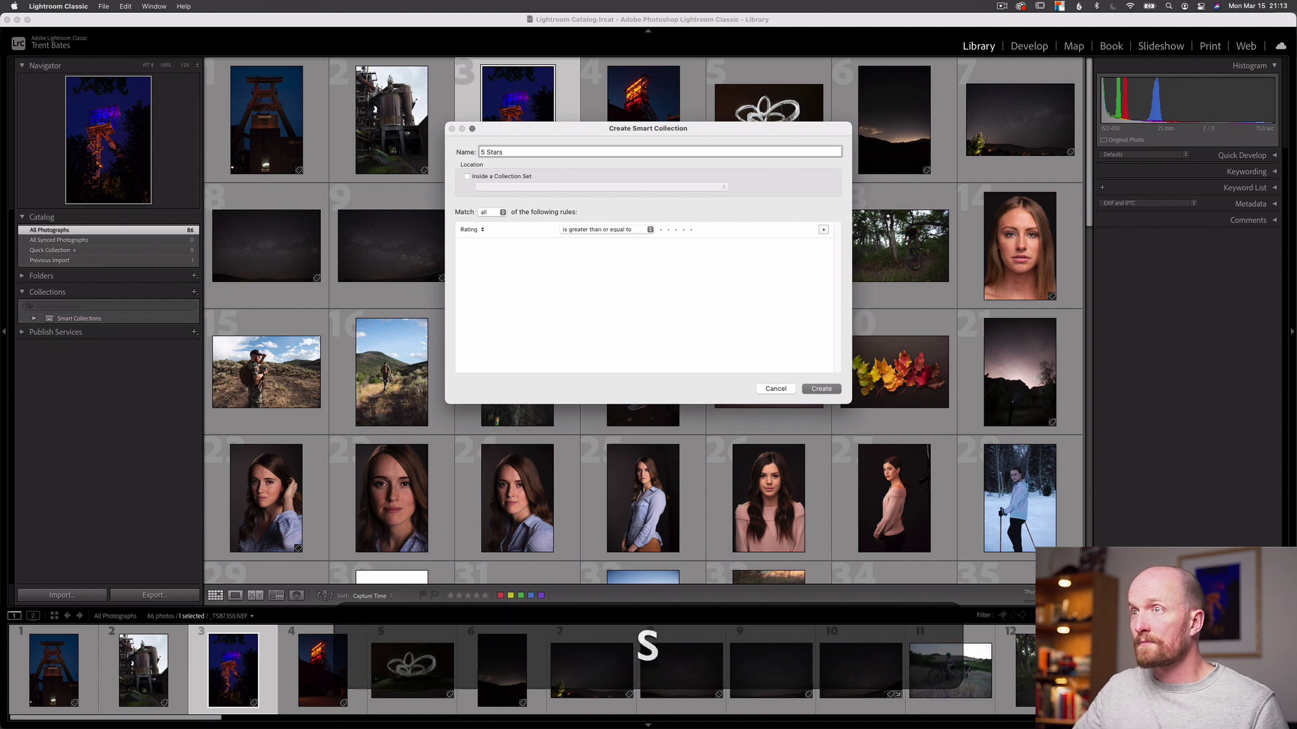
click(482, 231)
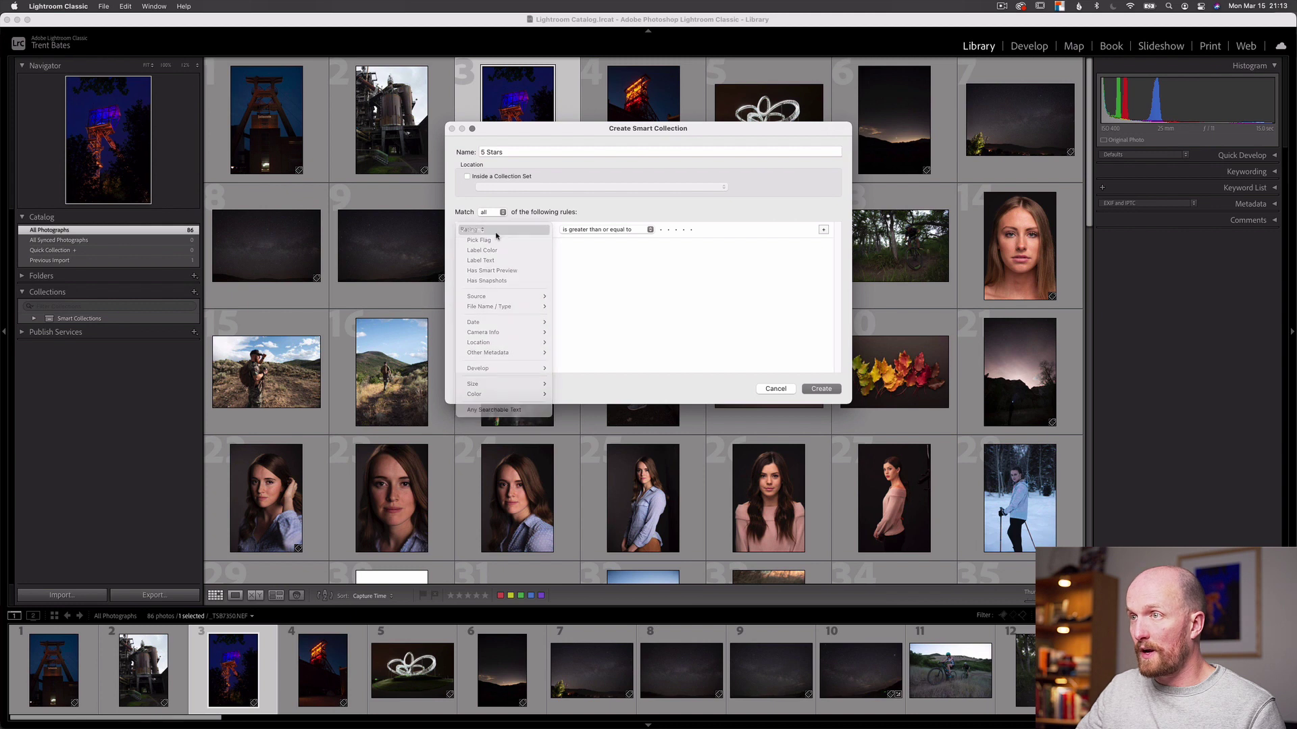
click(472, 230)
click(604, 230)
click(577, 181)
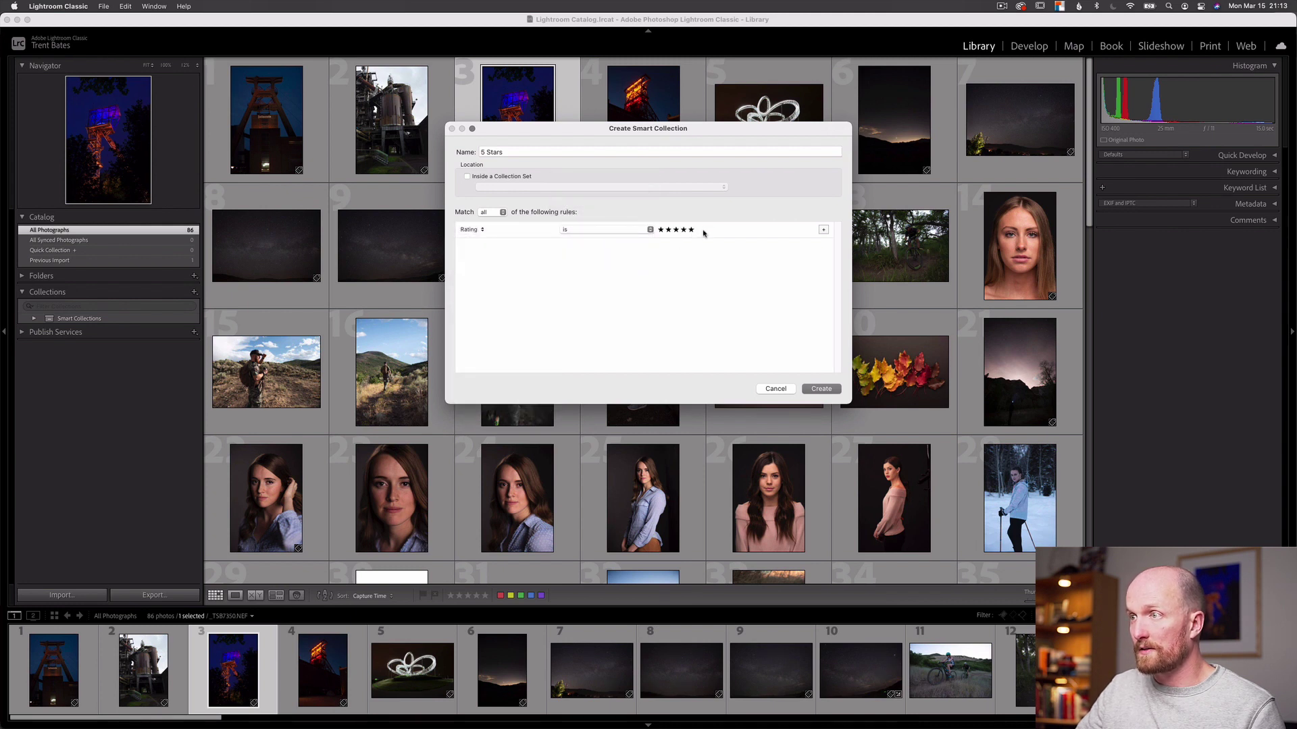
click(821, 390)
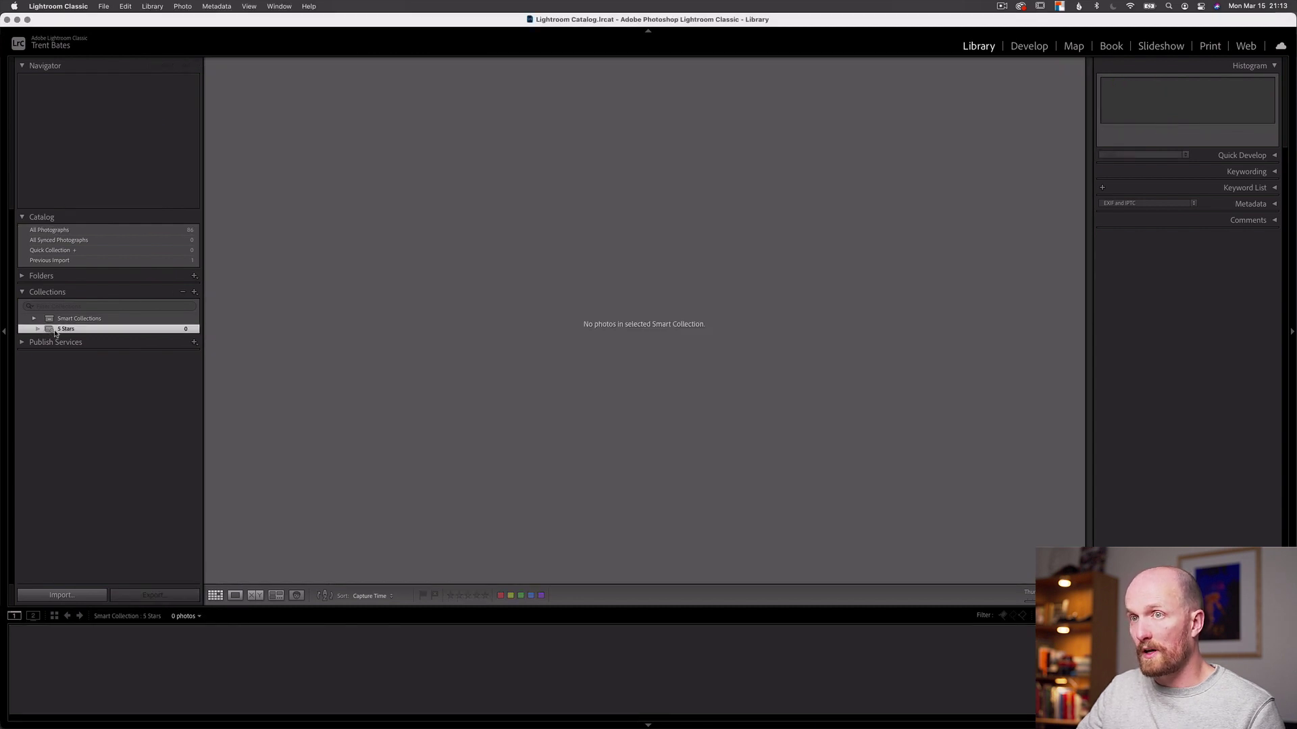
Give the first, third, fifth, seventh and ninth photos in All Photographs a five-star rating in Loupe view
click(49, 230)
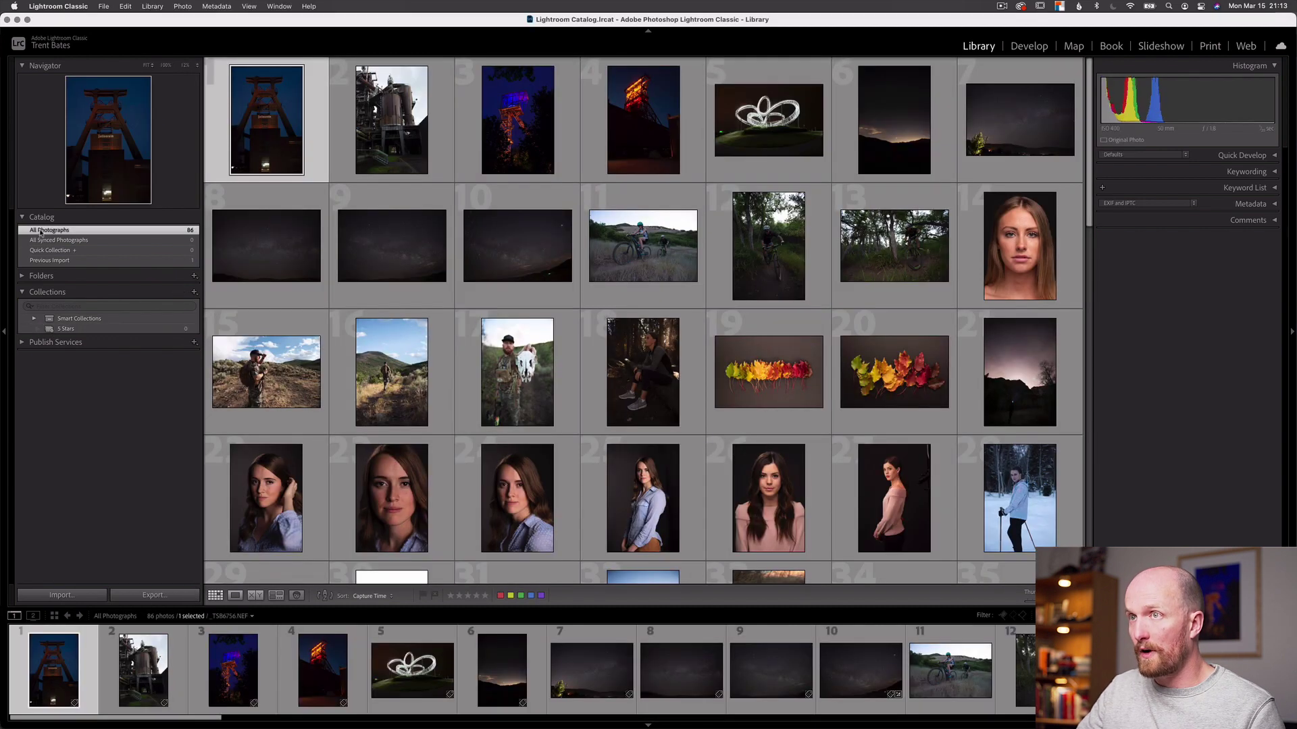
double_click(269, 113)
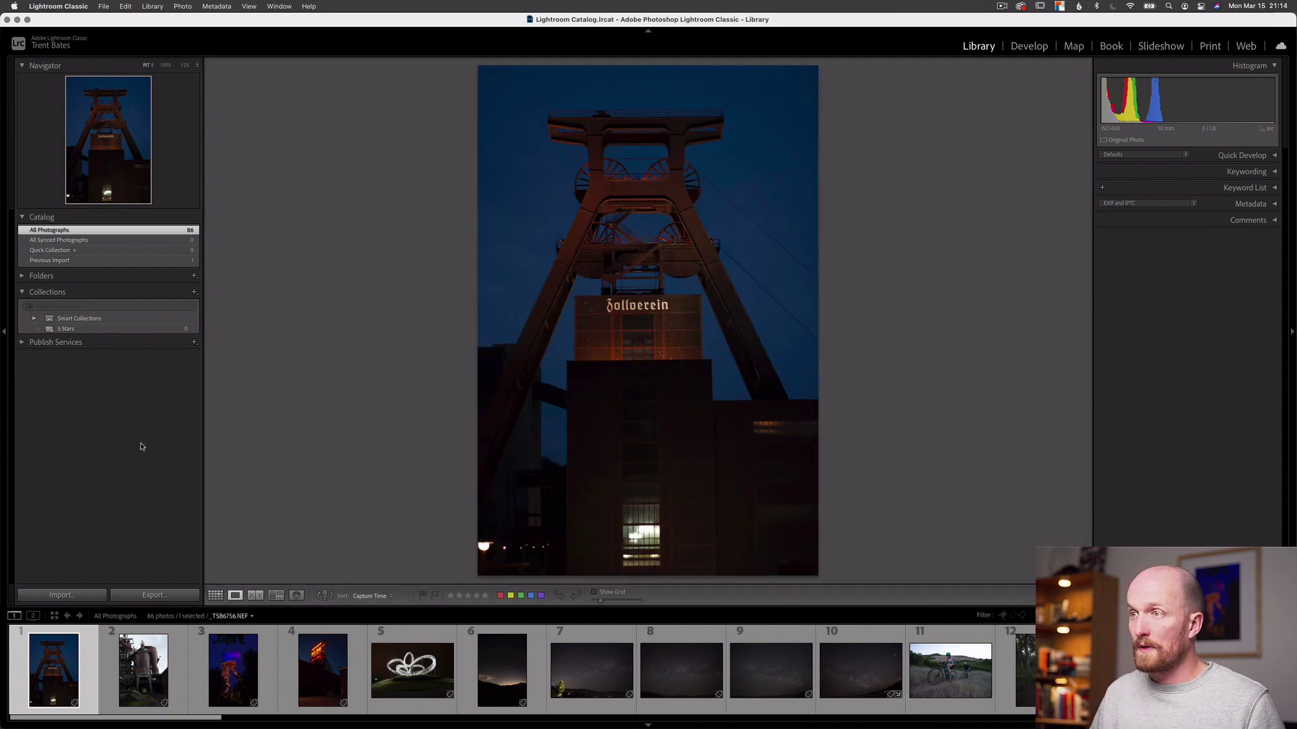
key(5)
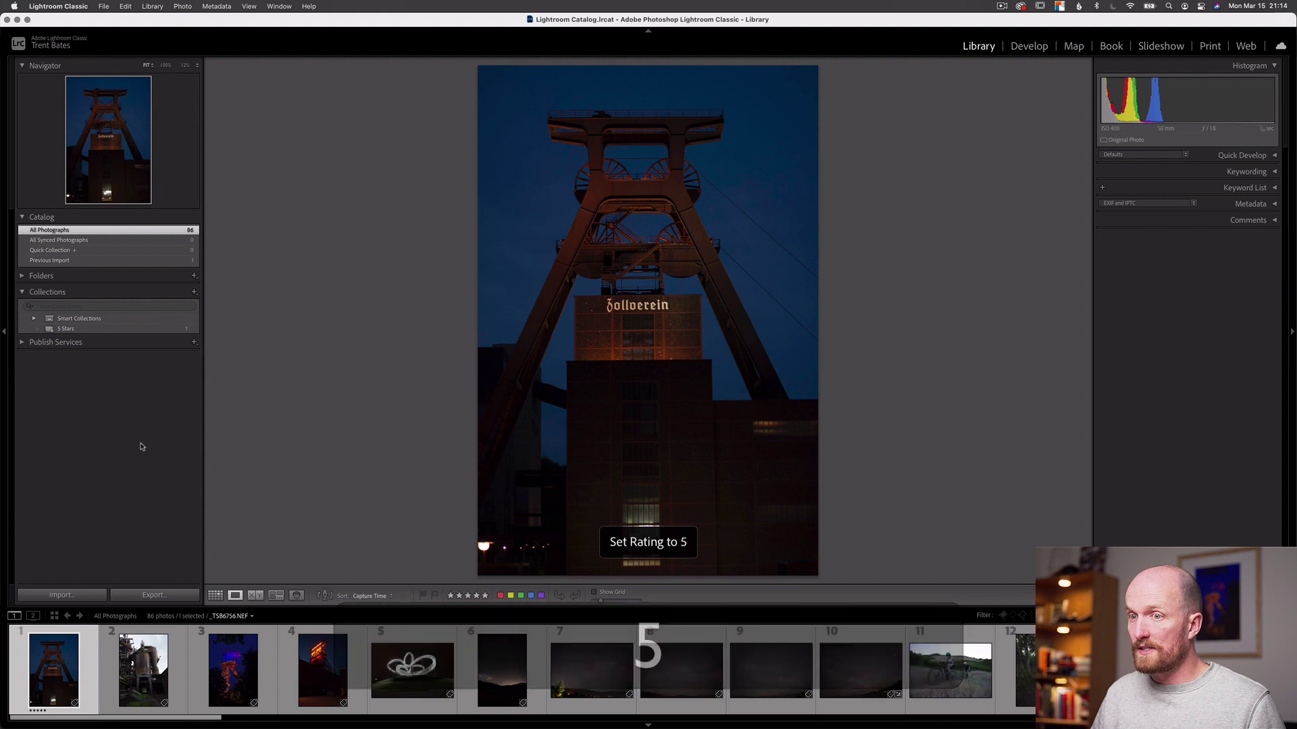
key(Right)
key(Right)
key(5)
key(Right)
key(Right)
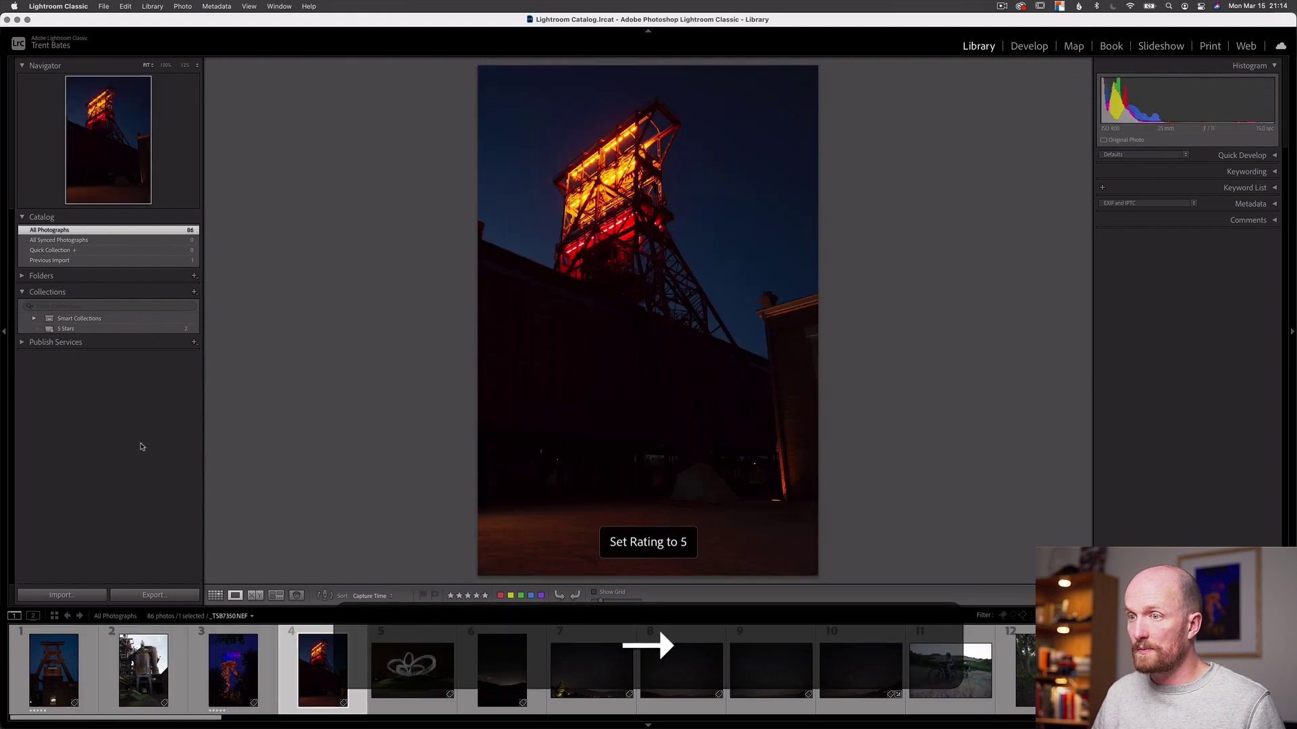
key(5)
key(Right)
key(Right)
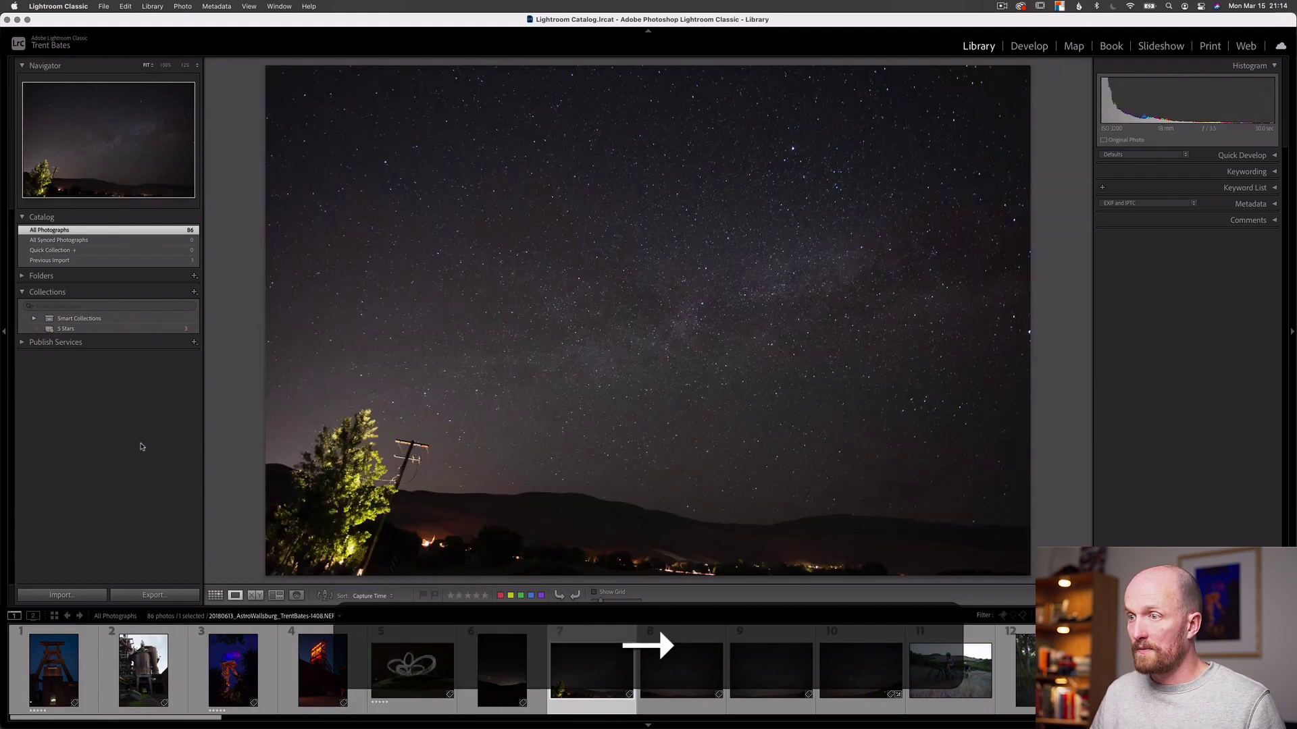
key(5)
key(Right)
key(Right)
key(5)
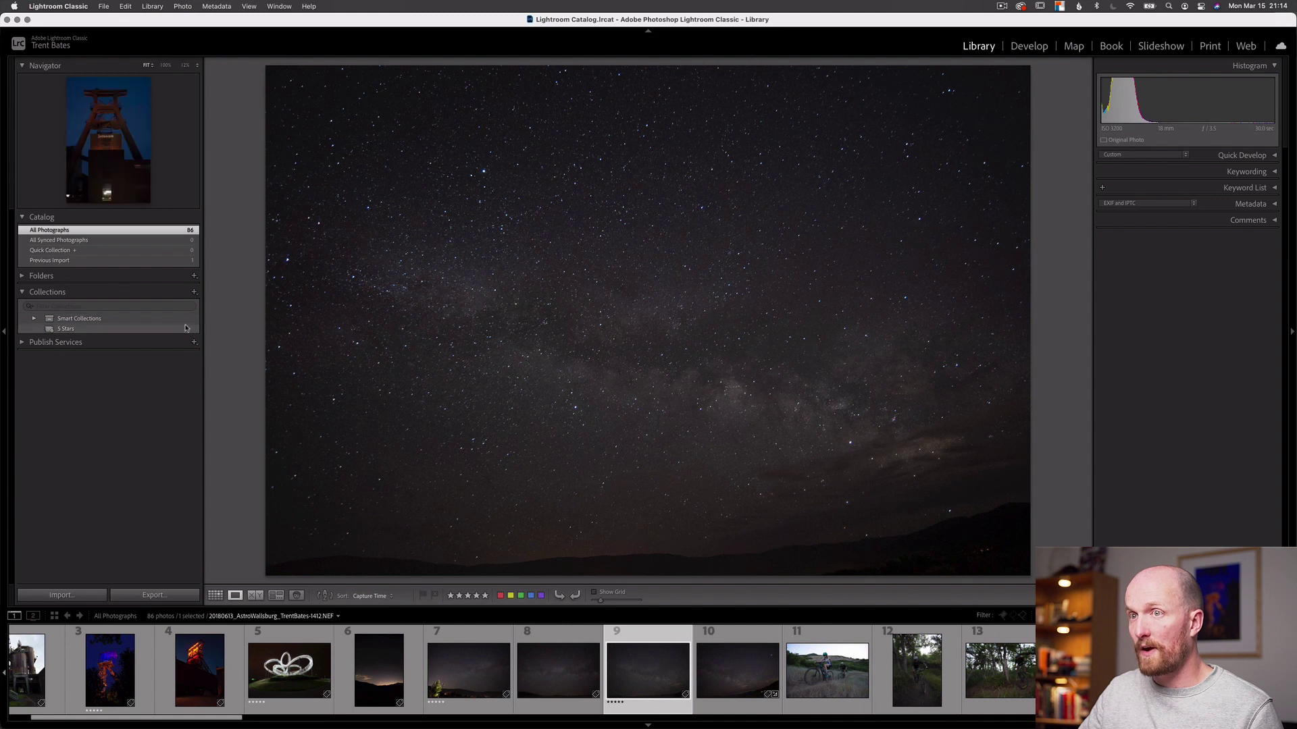
Open the 5 Stars smart collection and look through its photos one by one in Loupe view
click(79, 330)
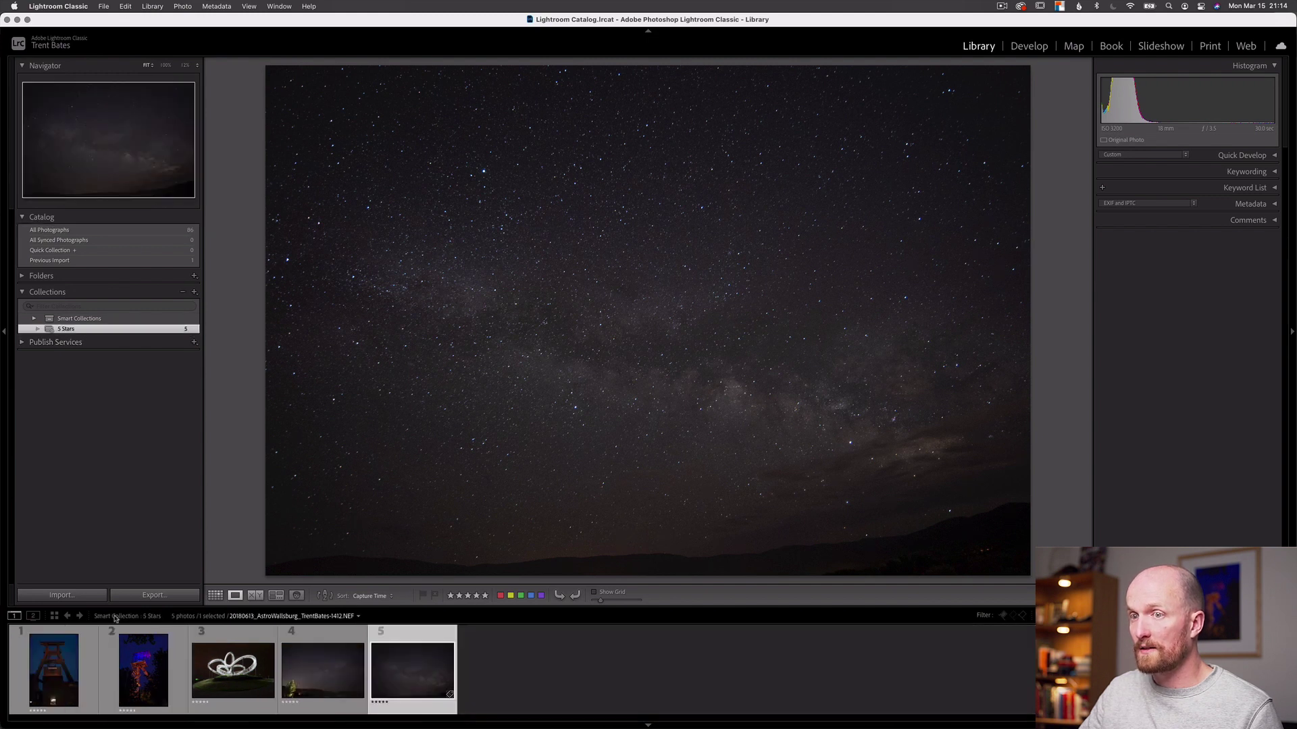
click(51, 668)
key(Left)
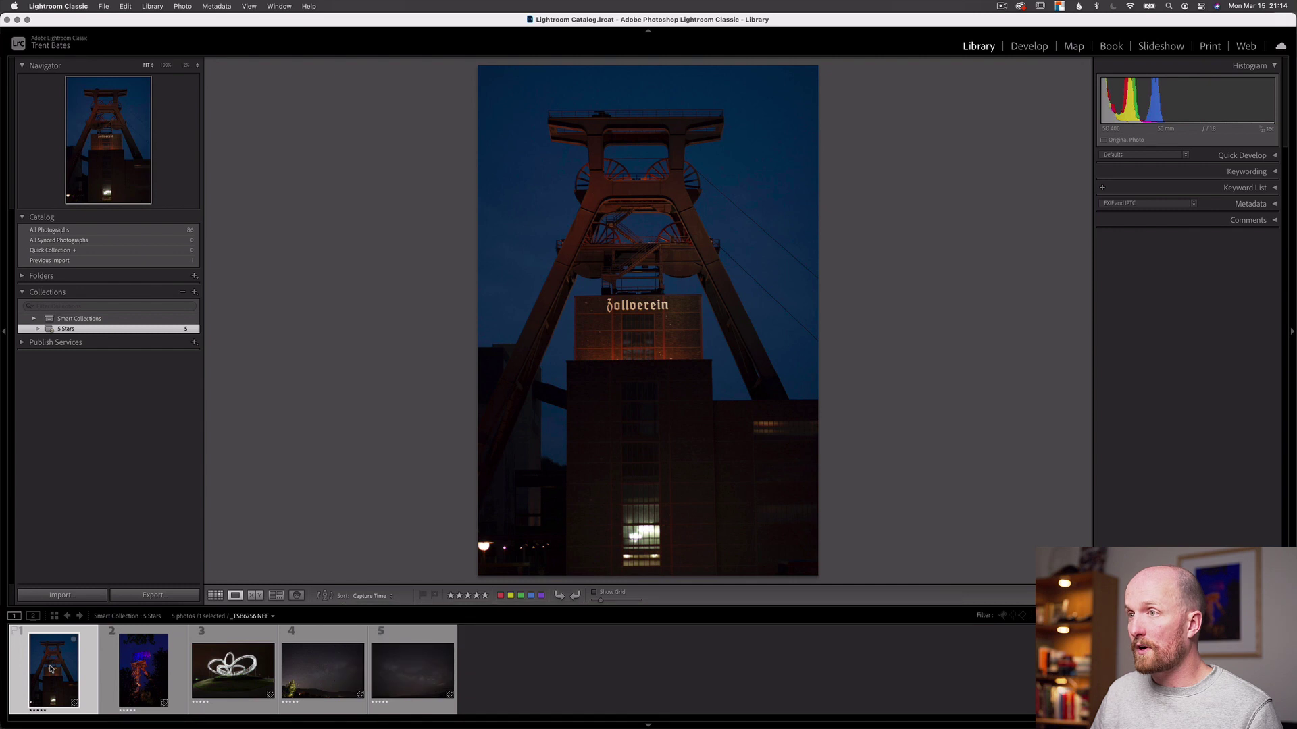
key(Right)
key(Right)
key(Right)
key(Right)
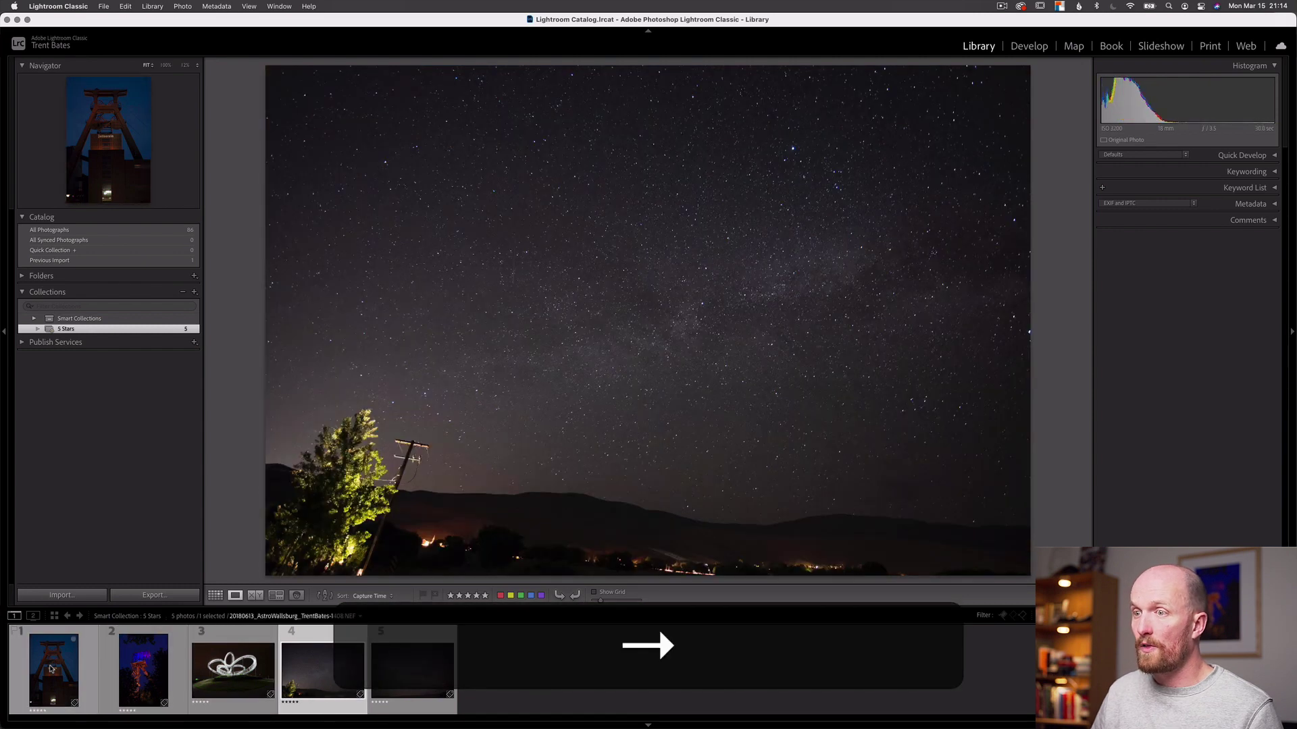
key(Left)
key(Left)
key(Left)
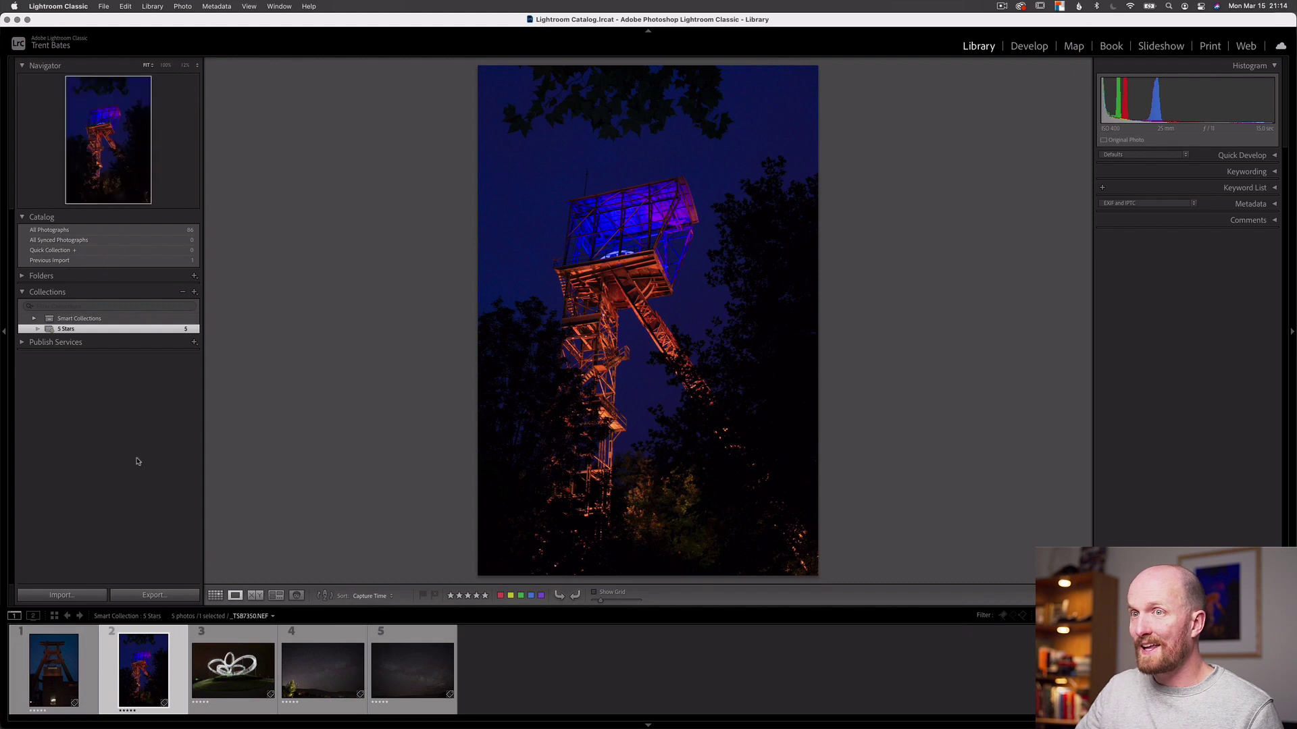
Start a new smart collection and name it Red 5
click(195, 292)
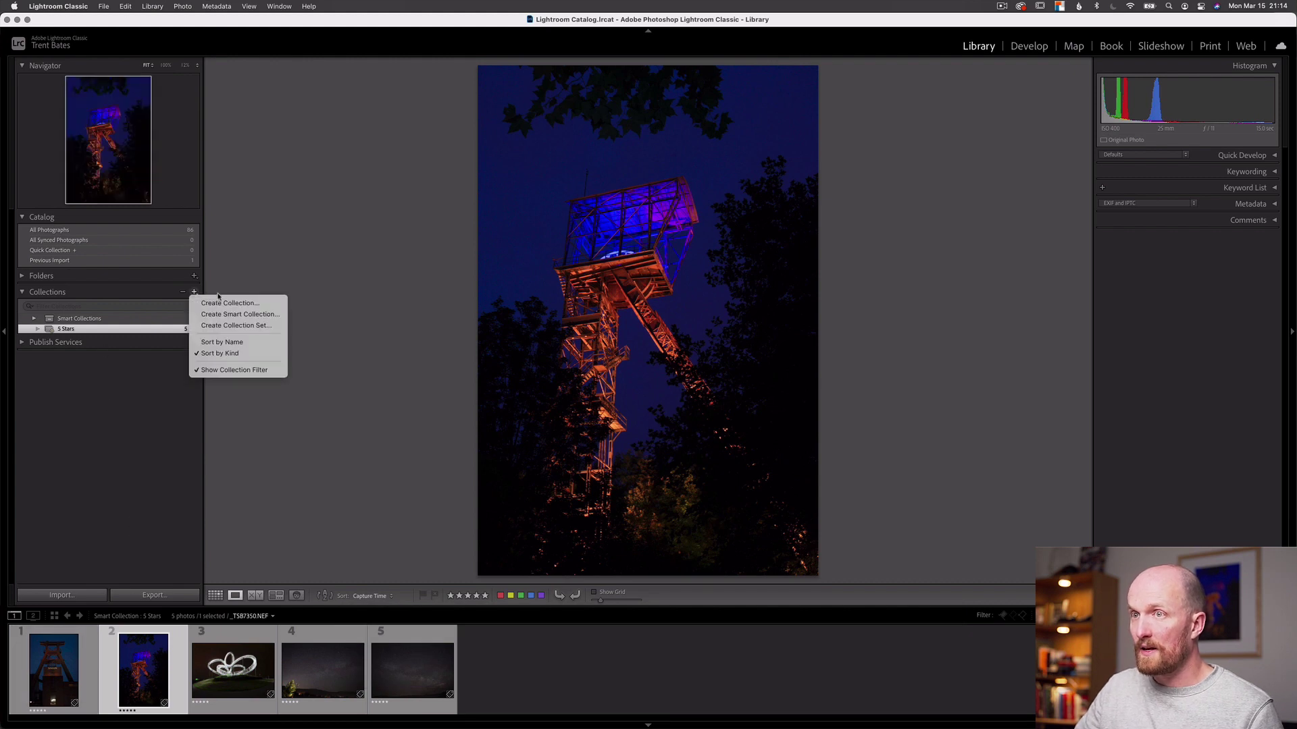
click(251, 315)
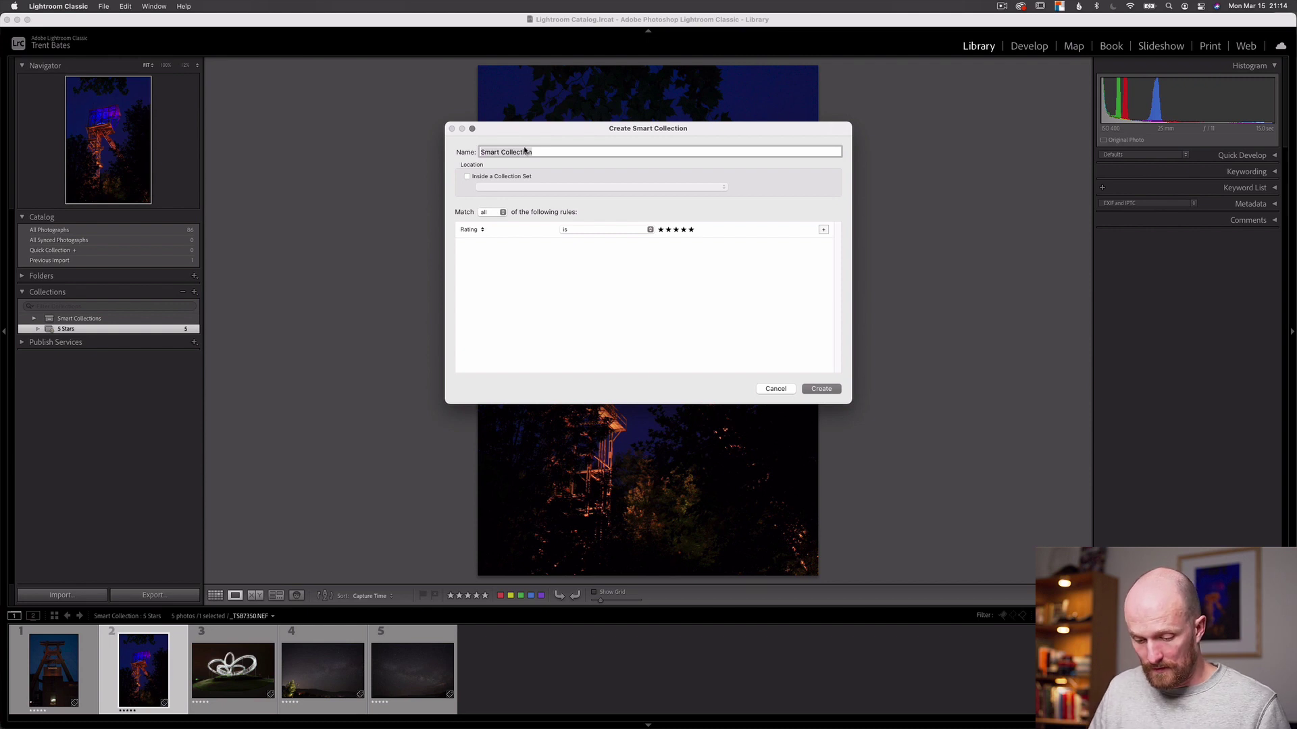
text(Red)
text(5)
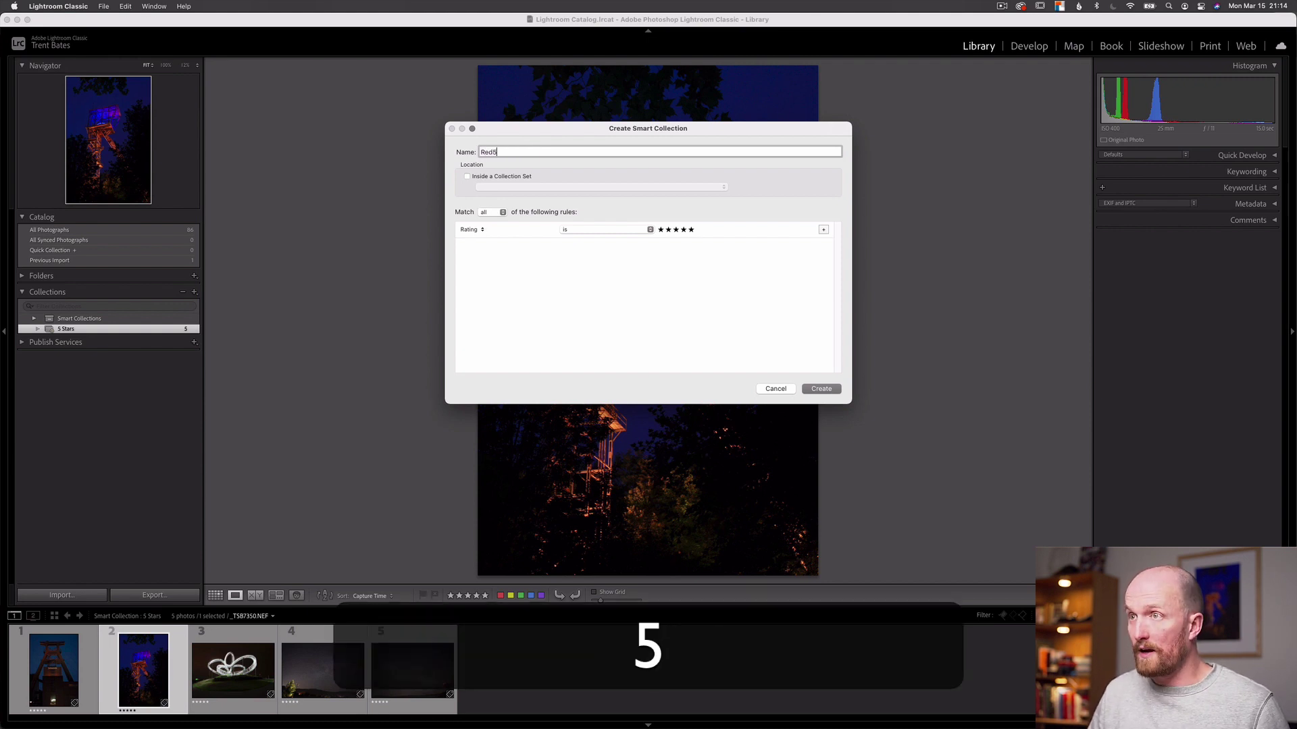
key(BackSpace)
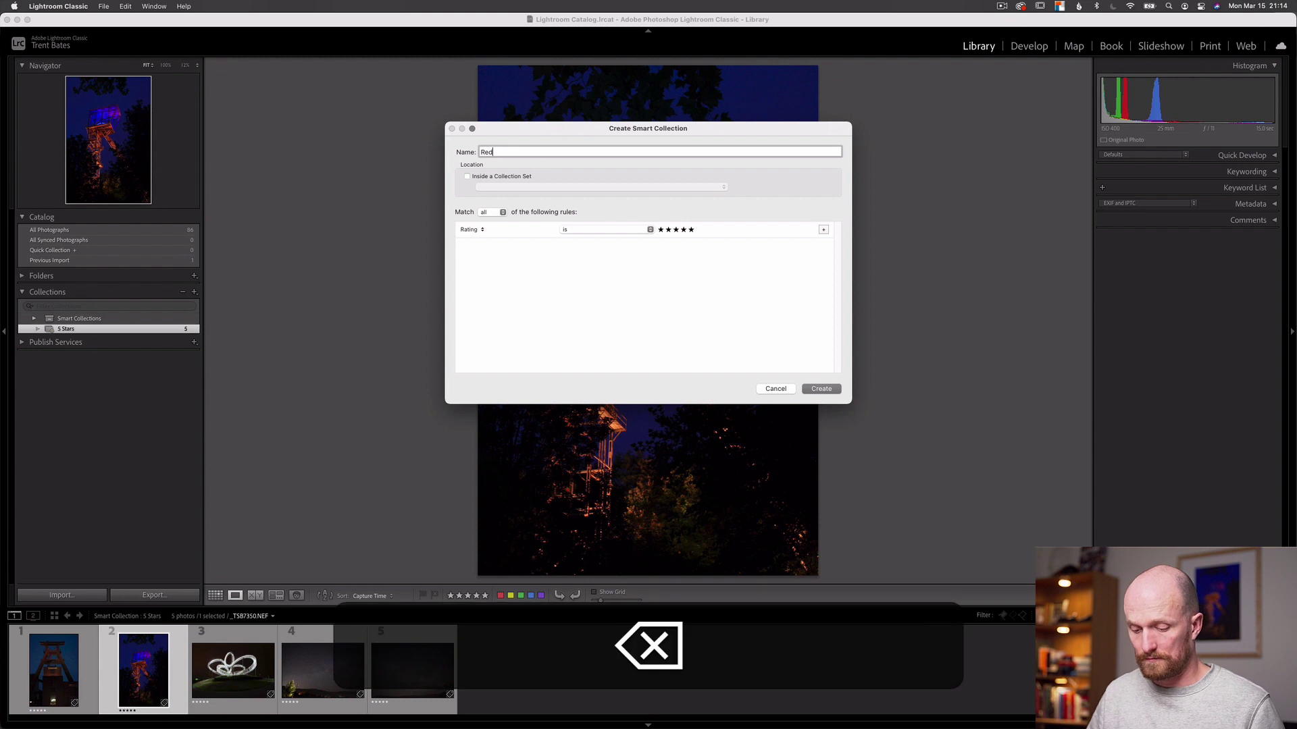
text(5)
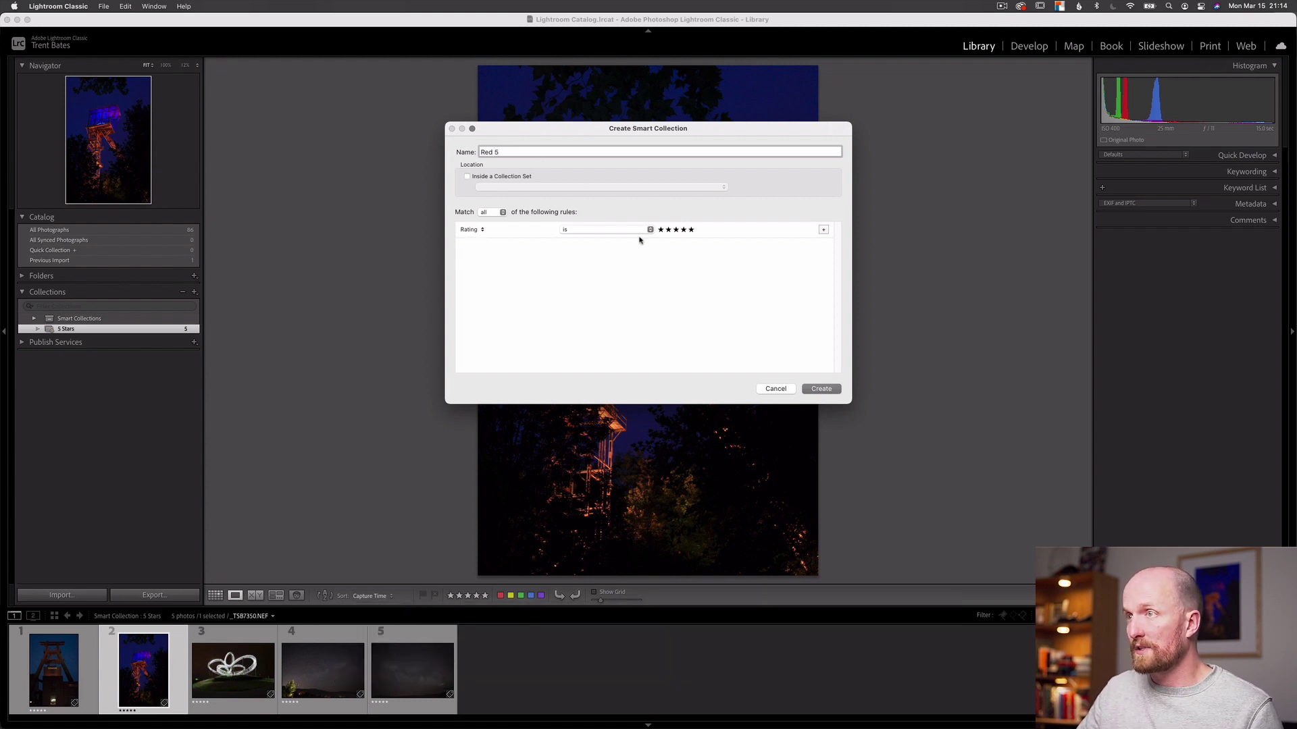
Add a Label Color is red rule alongside the five-star Rating rule and create the smart collection
click(823, 230)
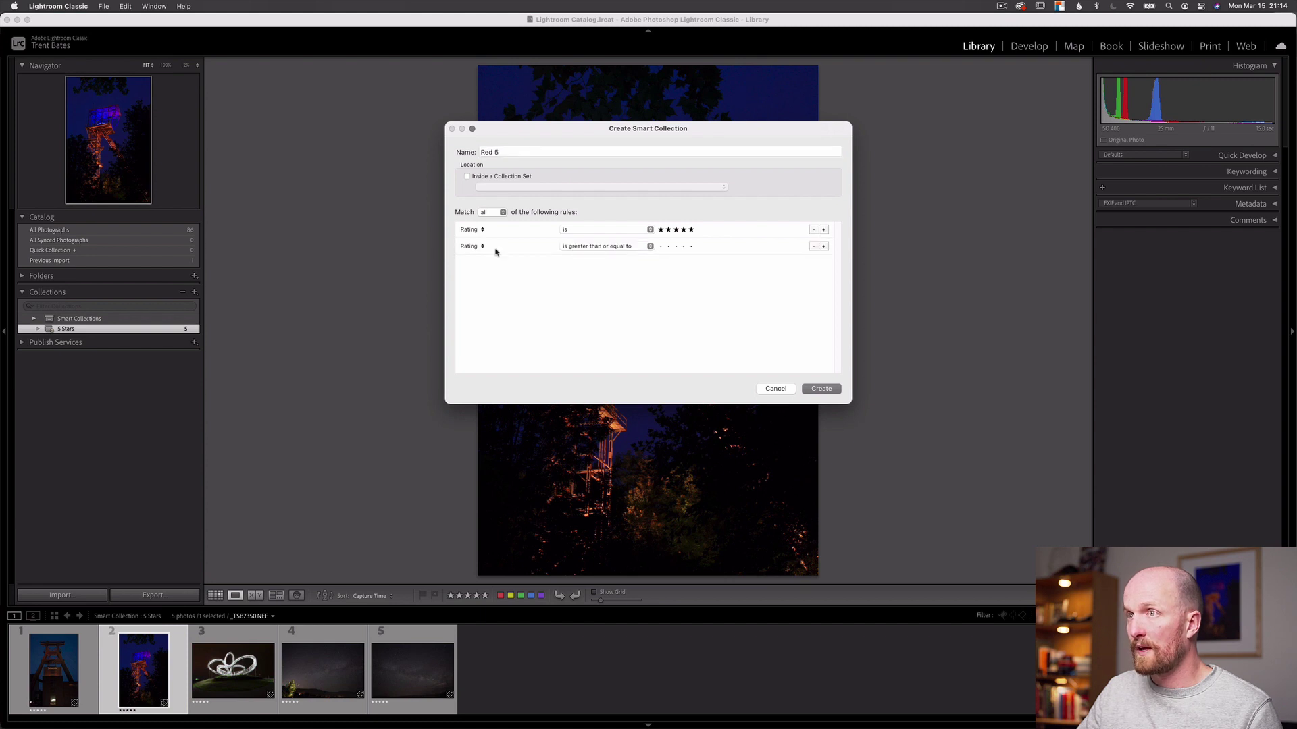
click(473, 246)
click(521, 266)
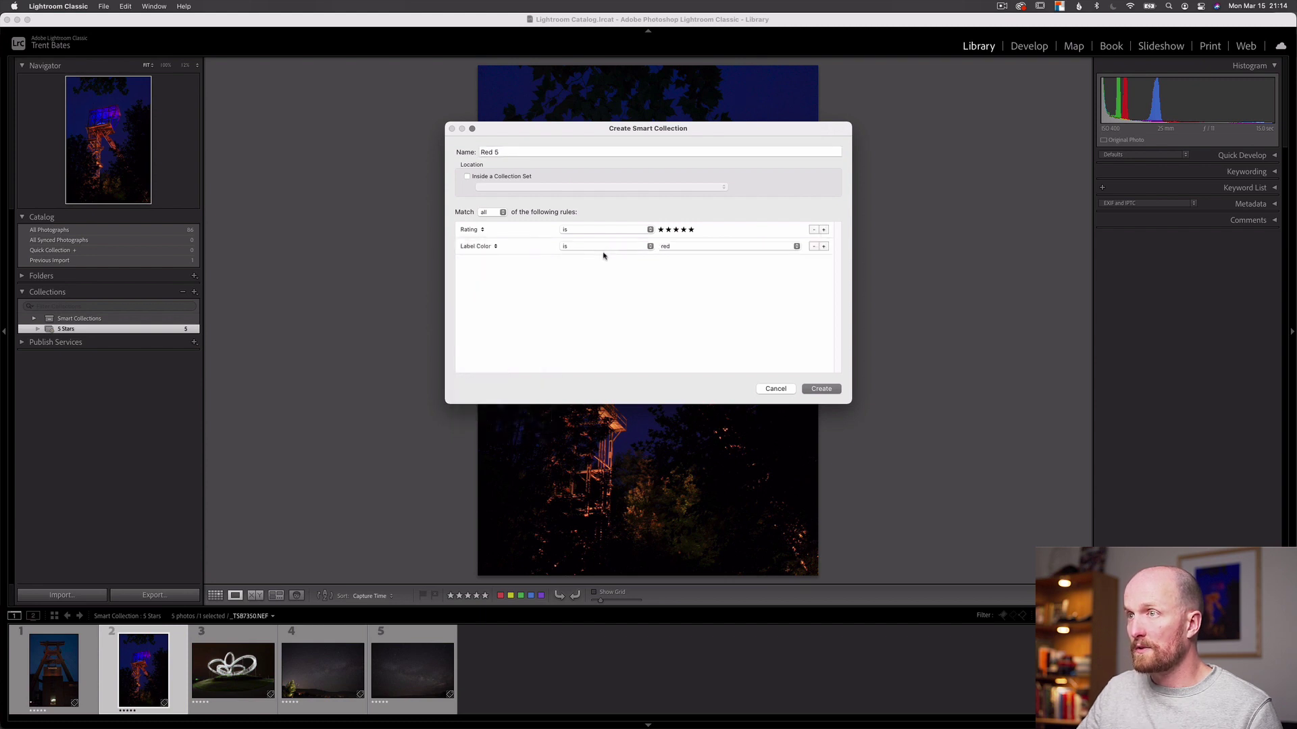
click(604, 247)
click(685, 246)
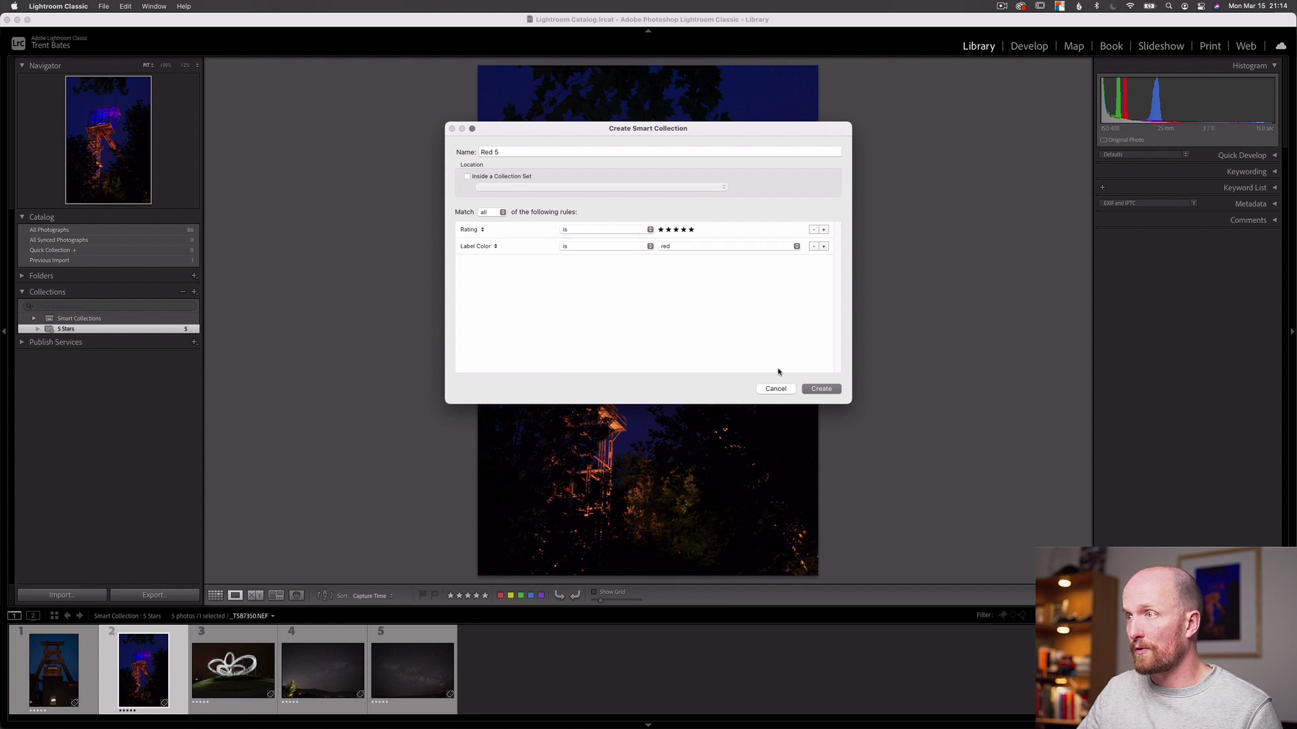
click(819, 389)
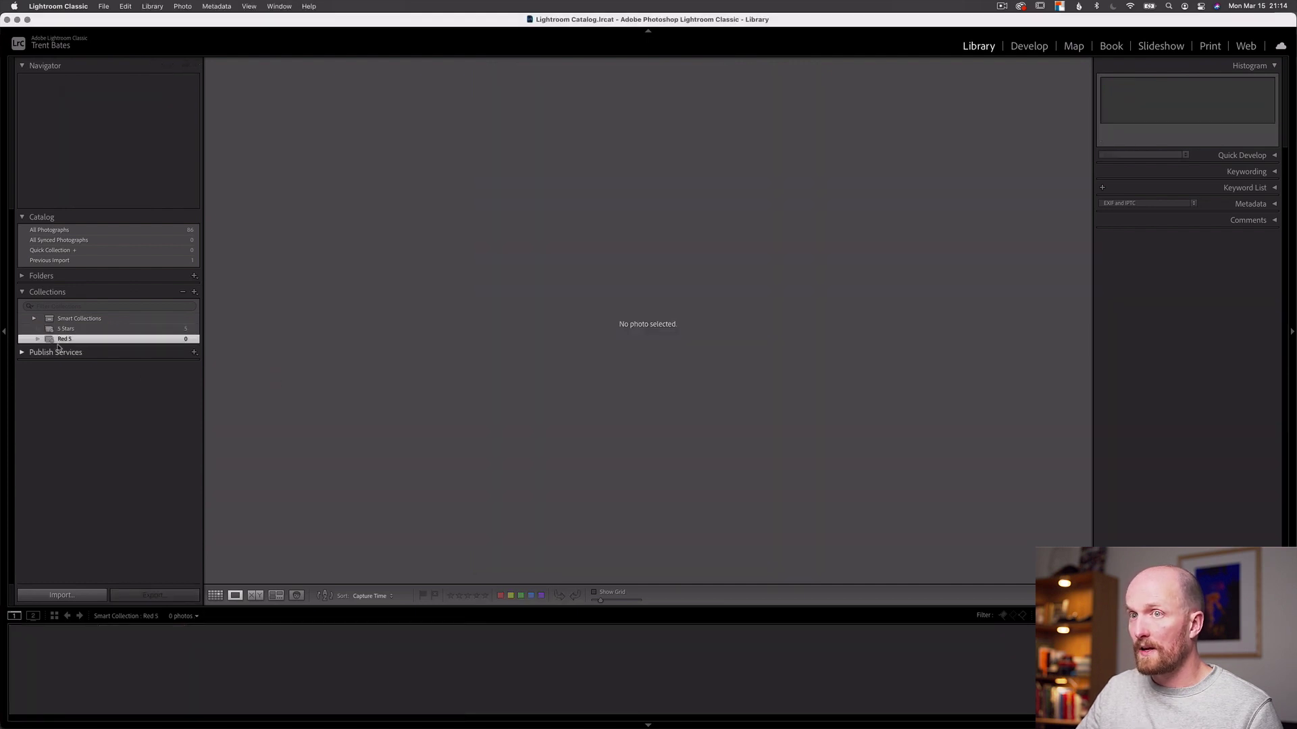
Give the first, fifth and ninth photos in All Photographs a red colour label
click(47, 230)
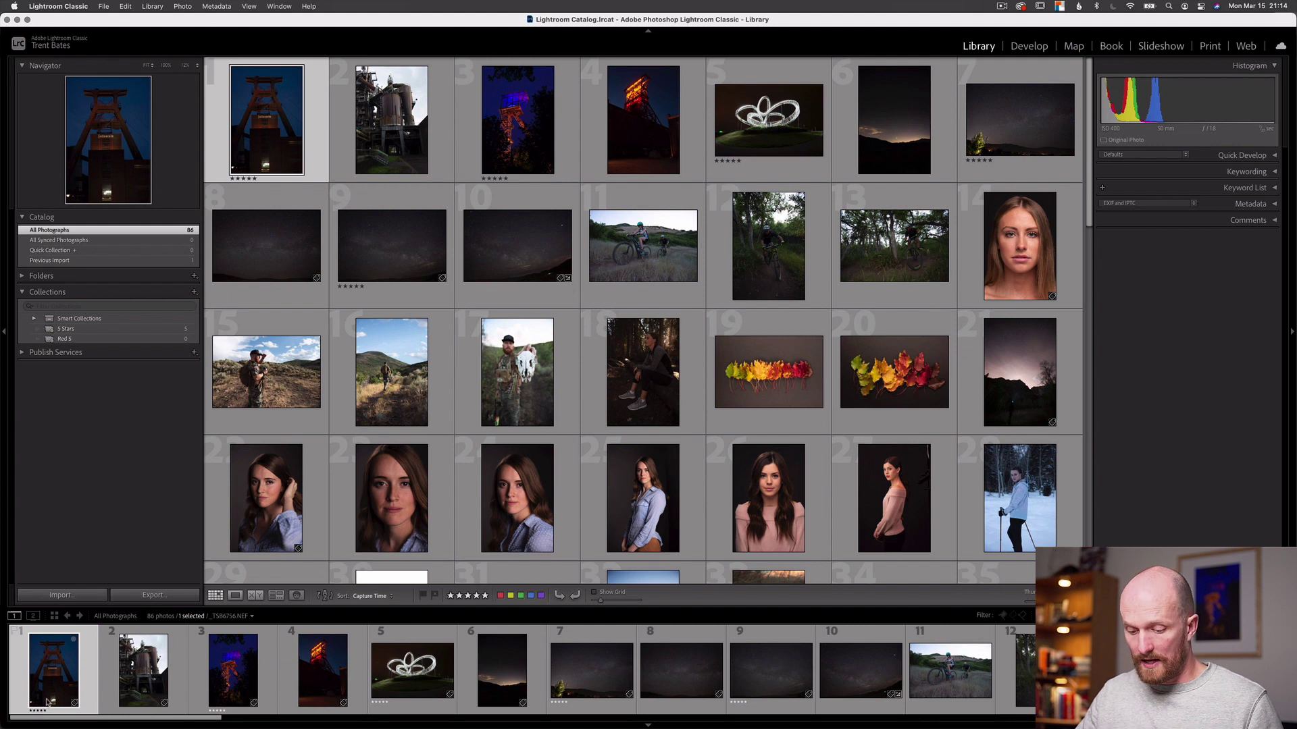
key(6)
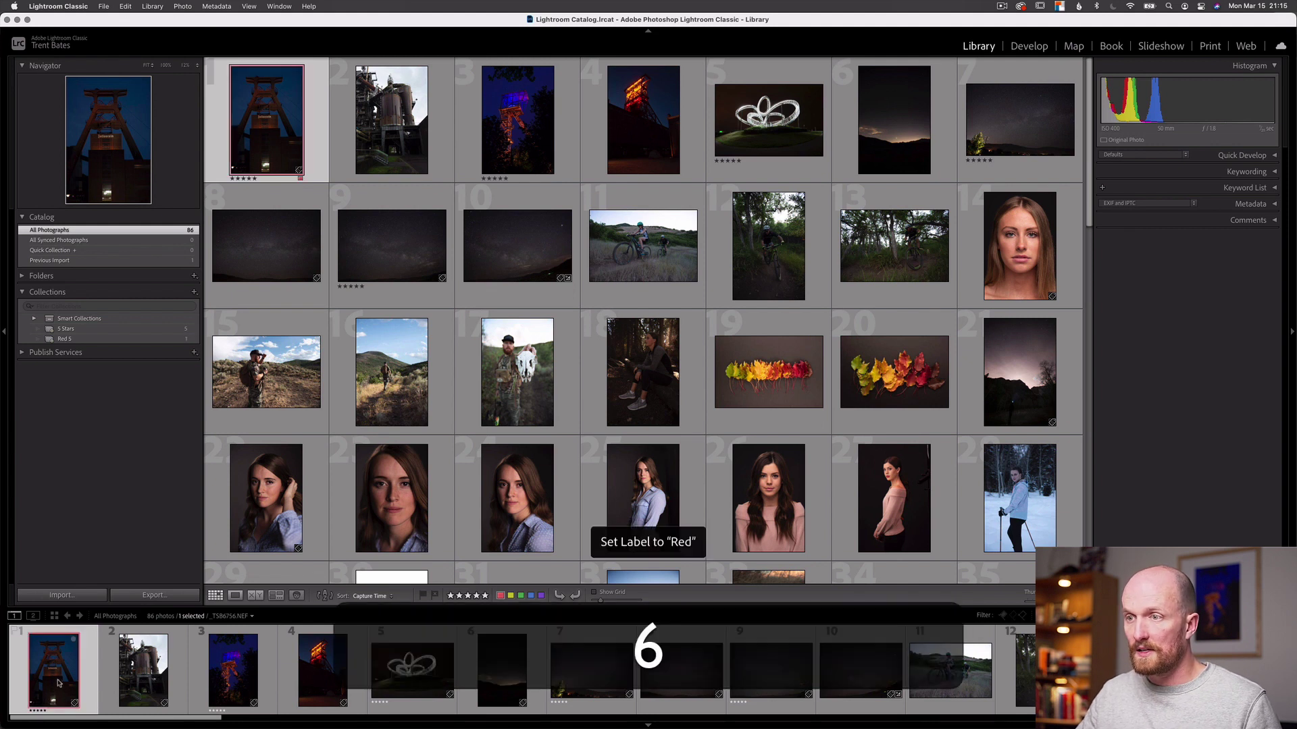
click(412, 669)
key(6)
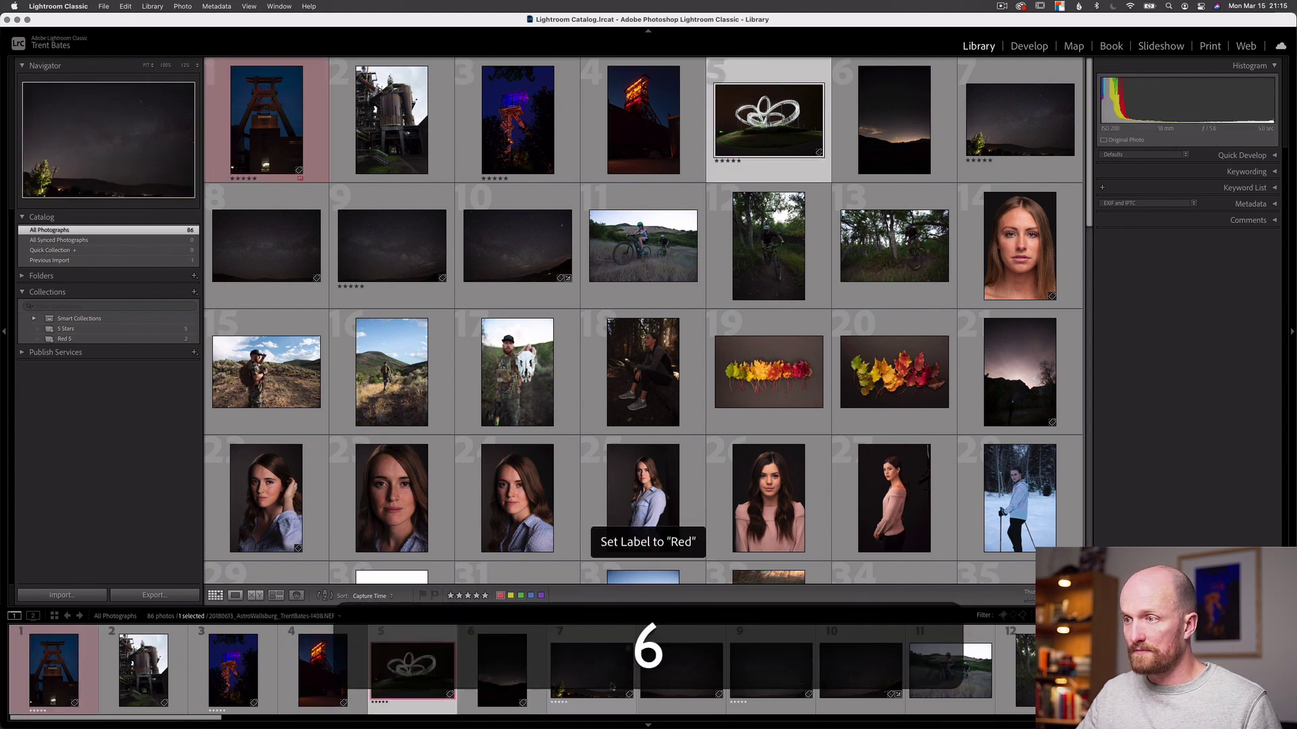
click(761, 664)
key(6)
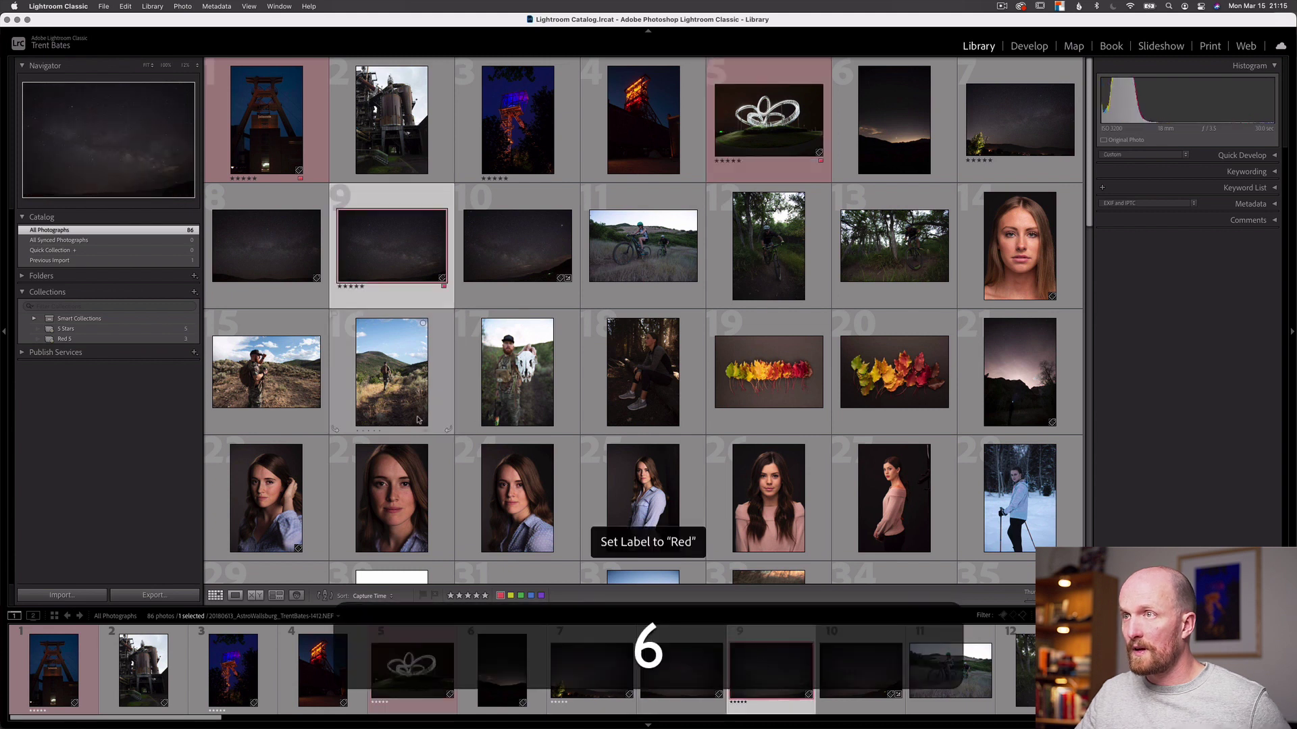
Label the unrated second photo red and open the Red 5 smart collection to check which photos it gathers
click(517, 247)
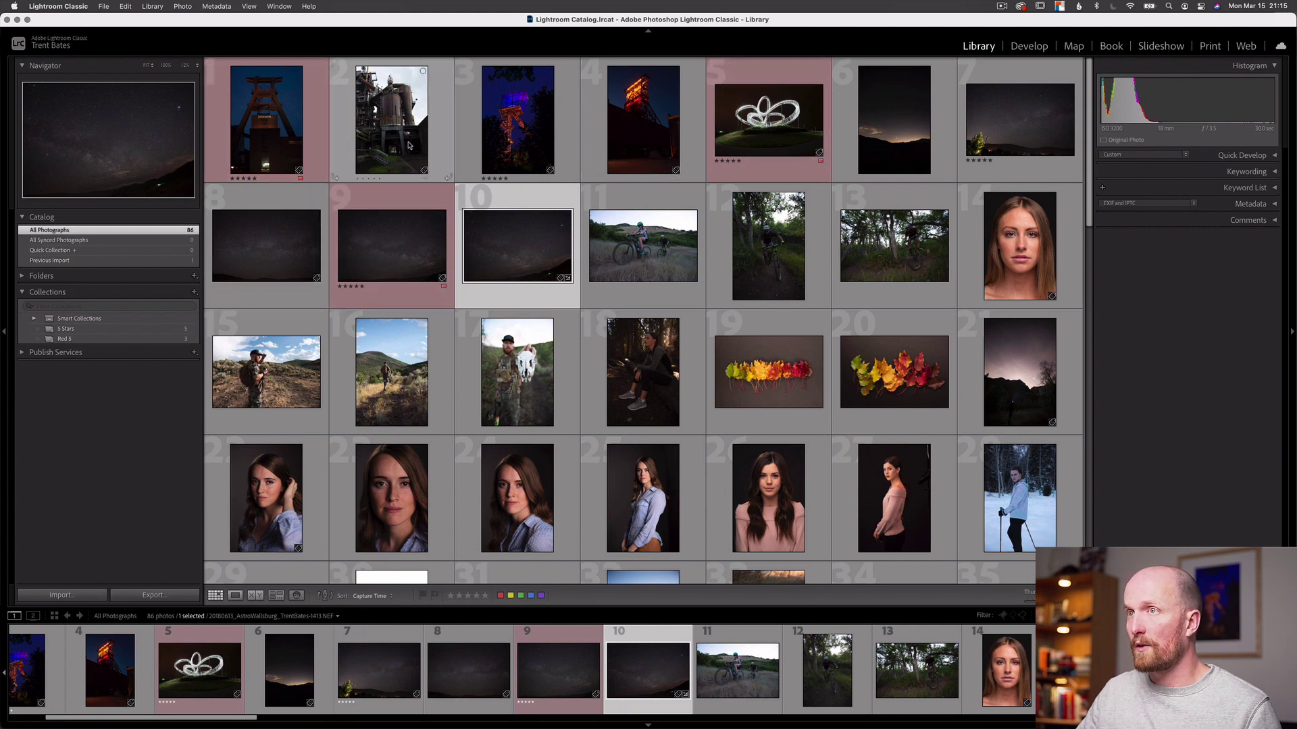
click(392, 128)
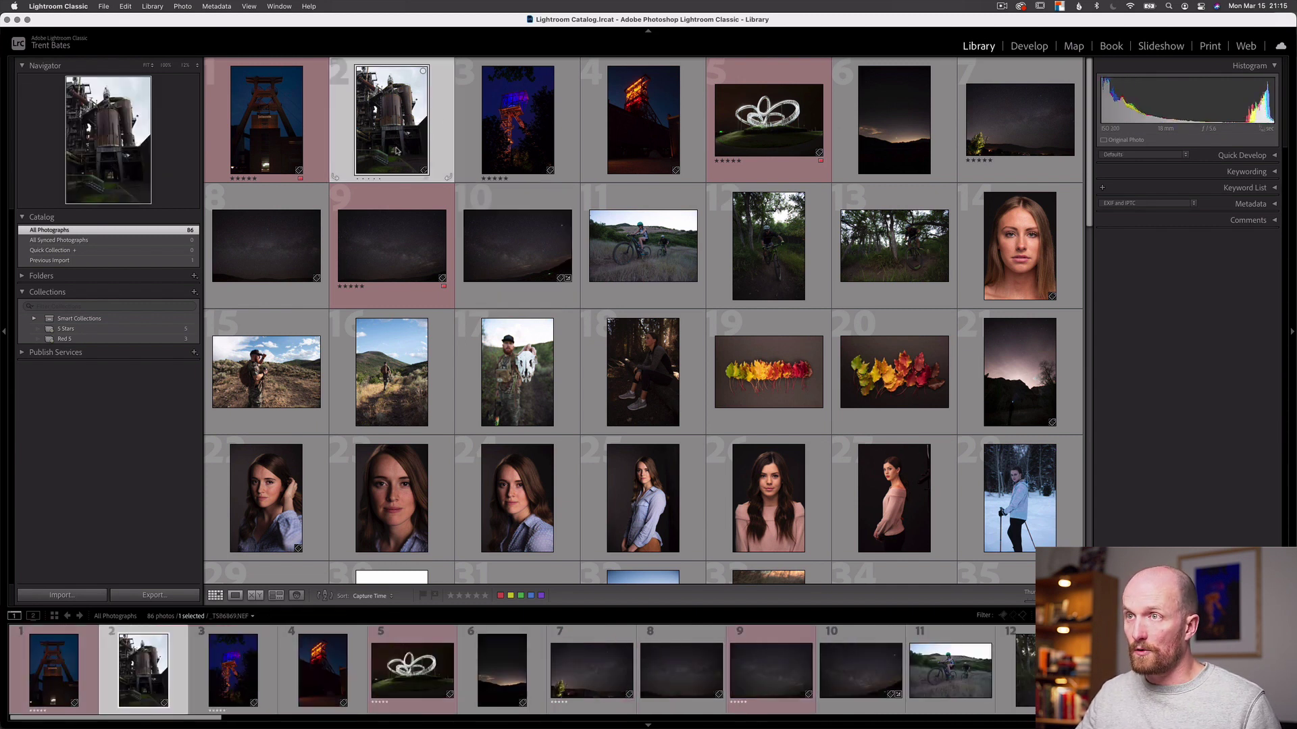
key(6)
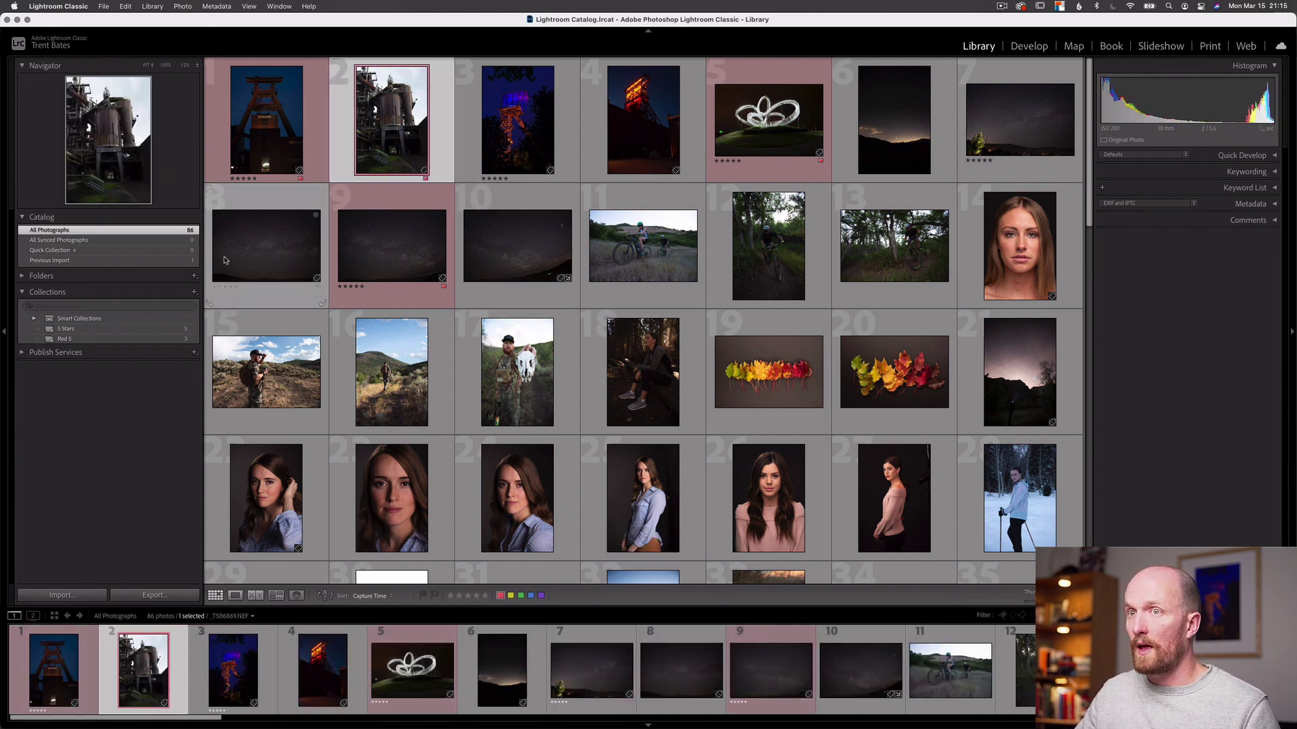
click(80, 339)
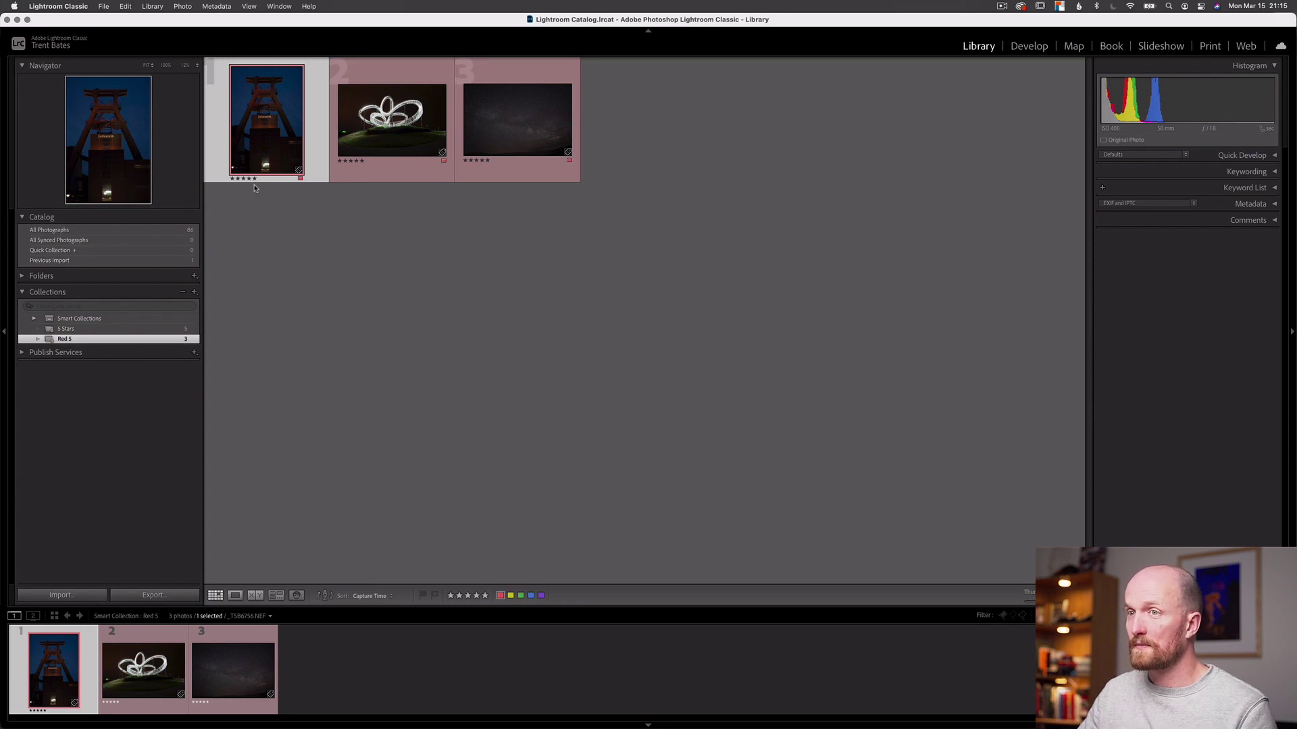
Delete the Red 5 smart collection and go back to All Photographs
click(183, 293)
click(183, 292)
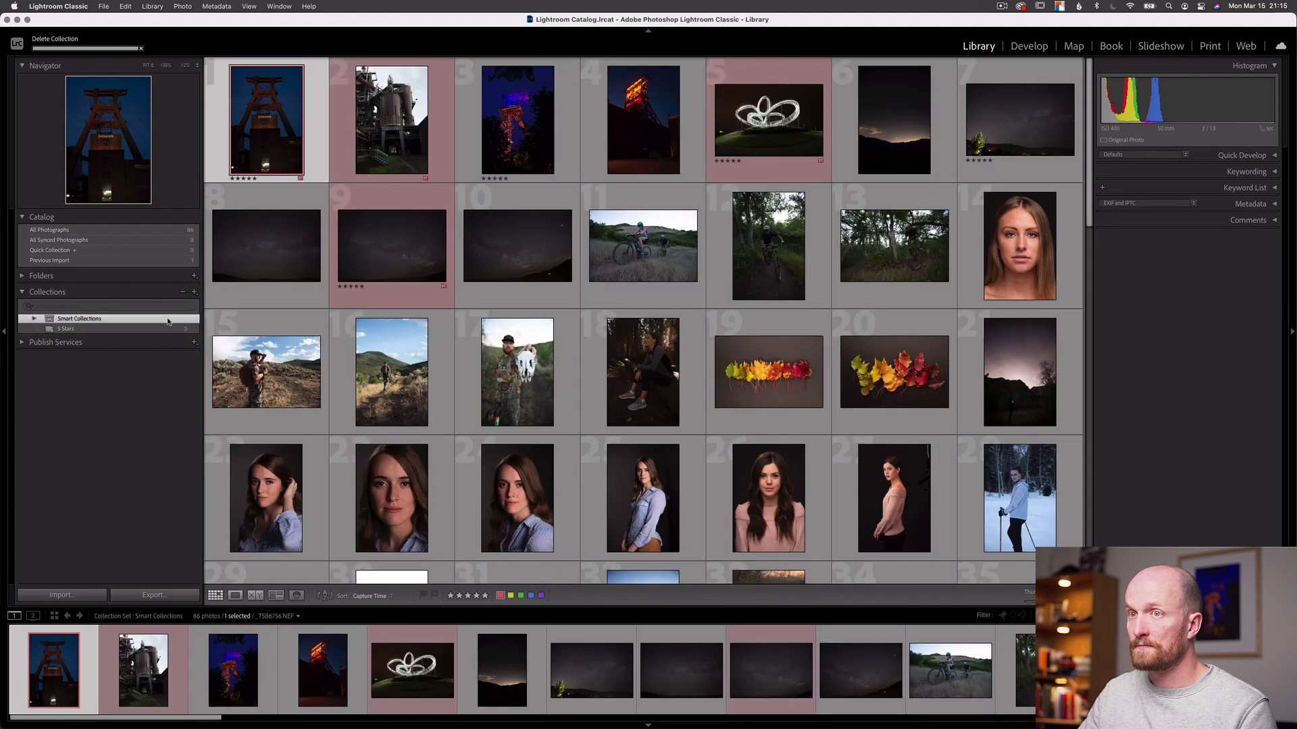
click(71, 233)
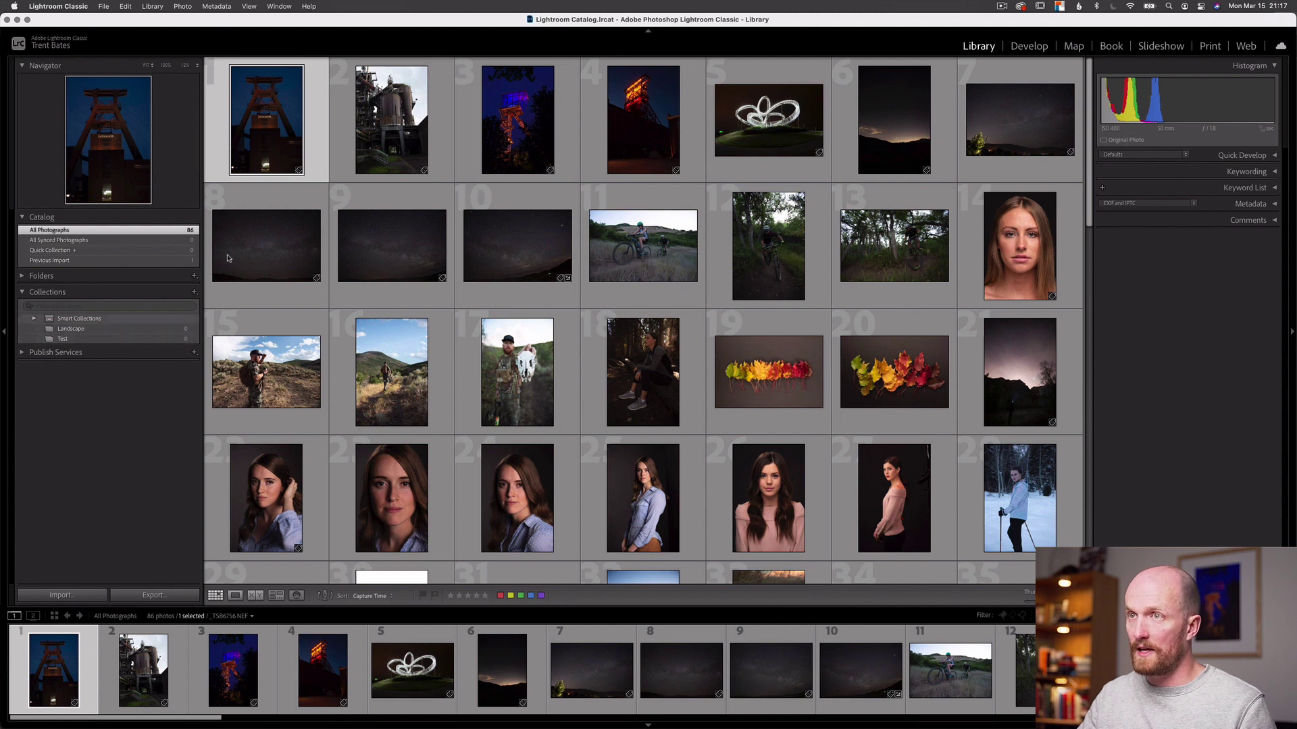
Add the first and third photos to both the Test and Landscape collections, and open each collection to check its contents
drag(259, 120, 74, 339)
drag(191, 257, 74, 329)
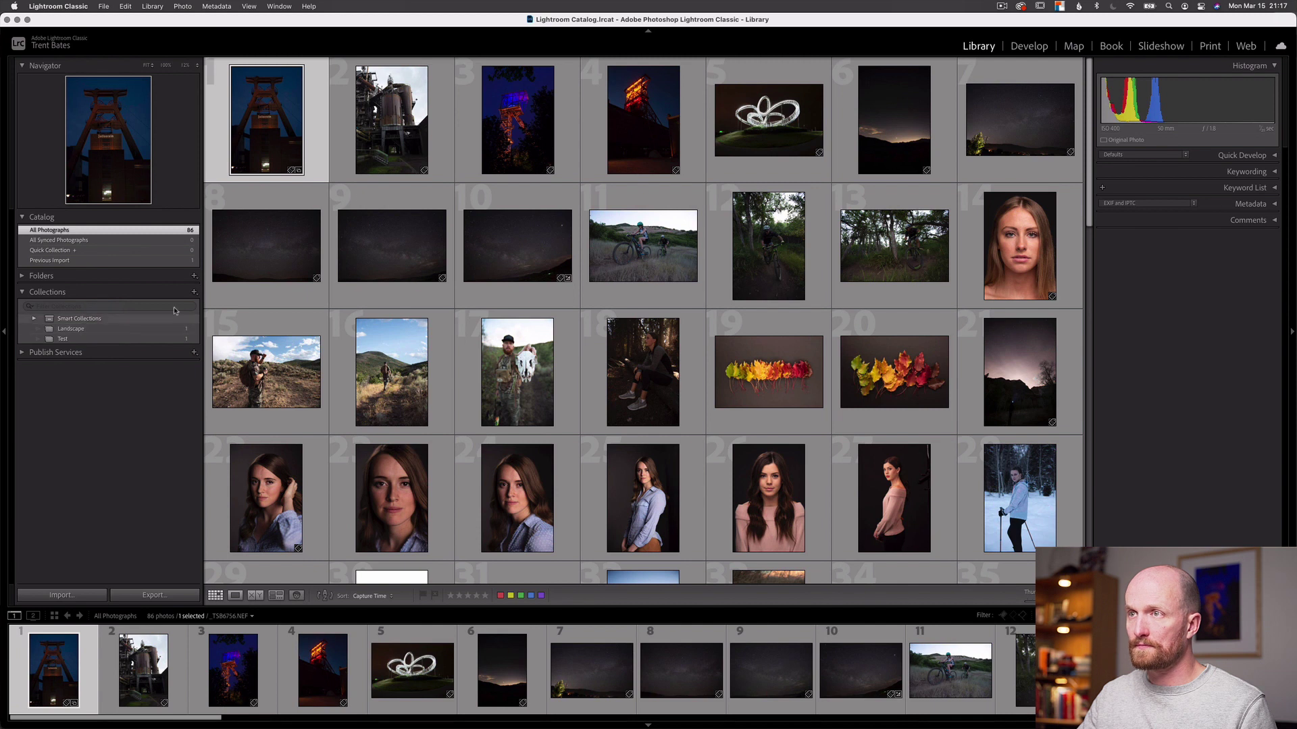
drag(531, 112, 74, 329)
drag(526, 114, 112, 339)
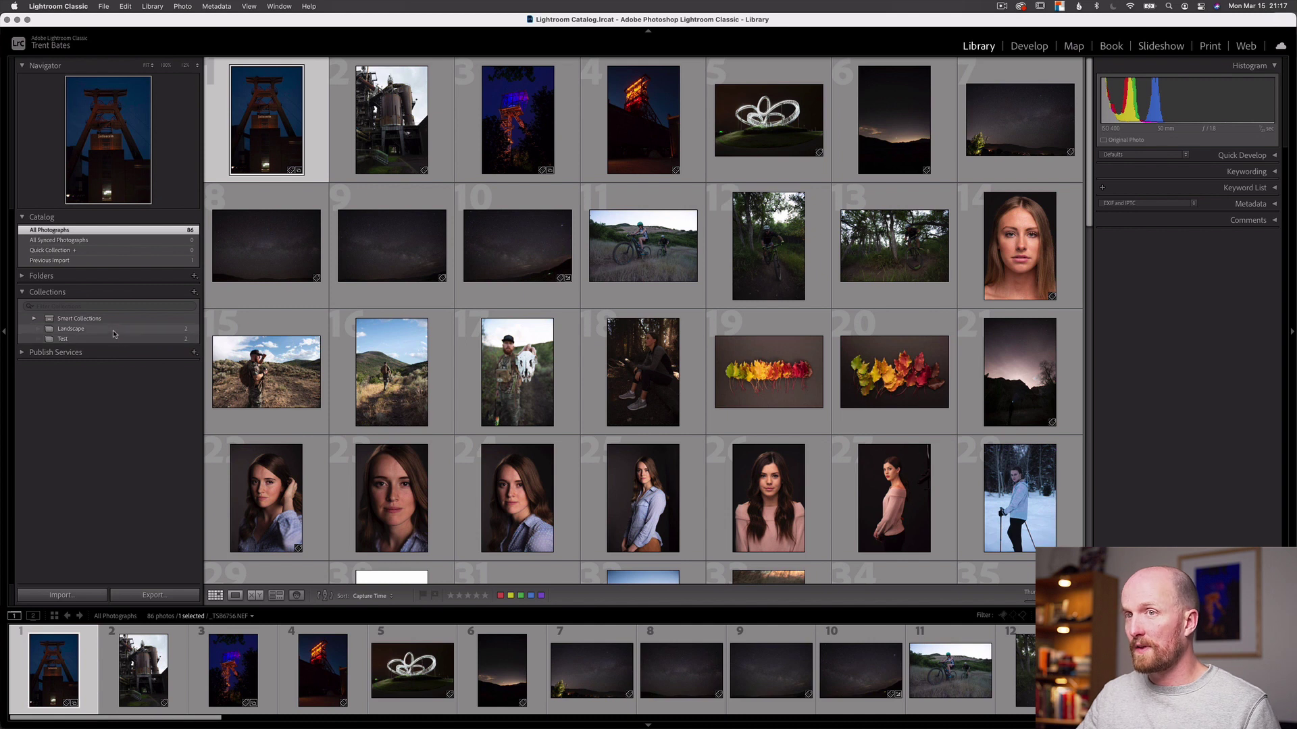
click(113, 329)
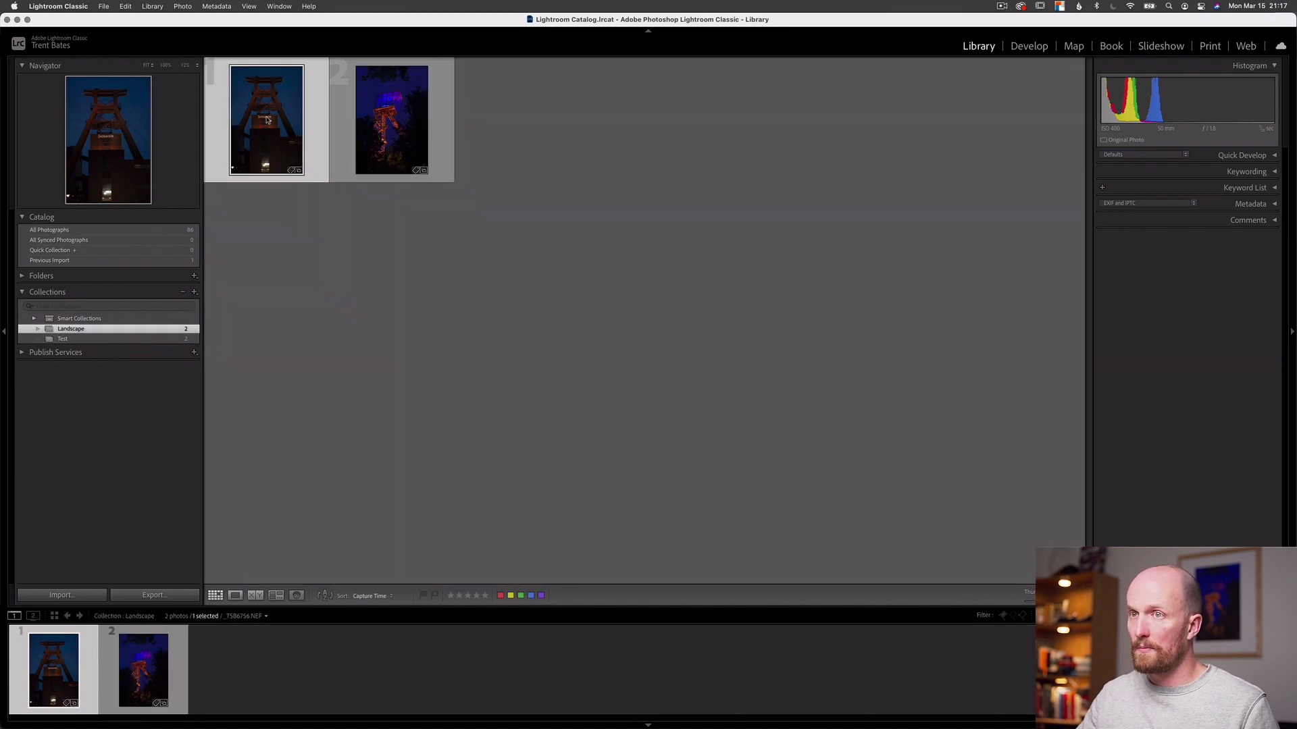
click(95, 339)
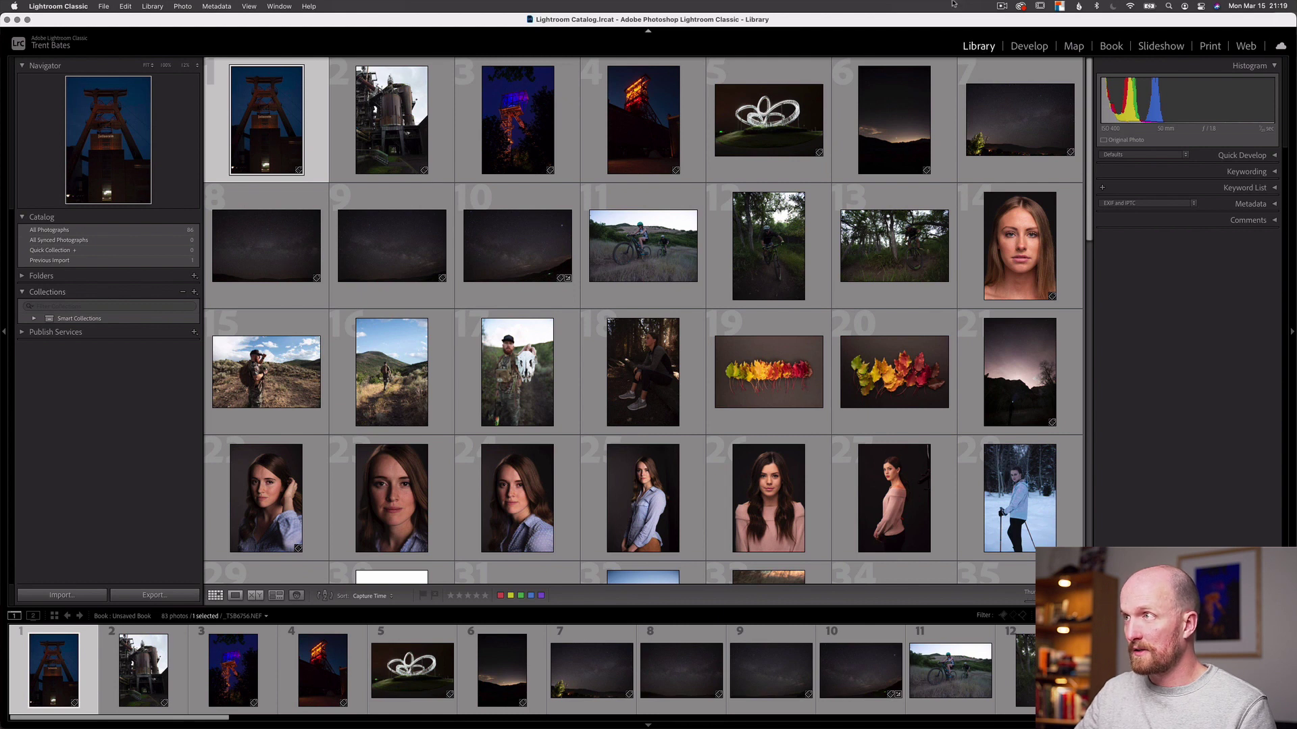
Visit the Develop, Book and Print modules to see where collections are available in each, and return to the Library
click(1043, 53)
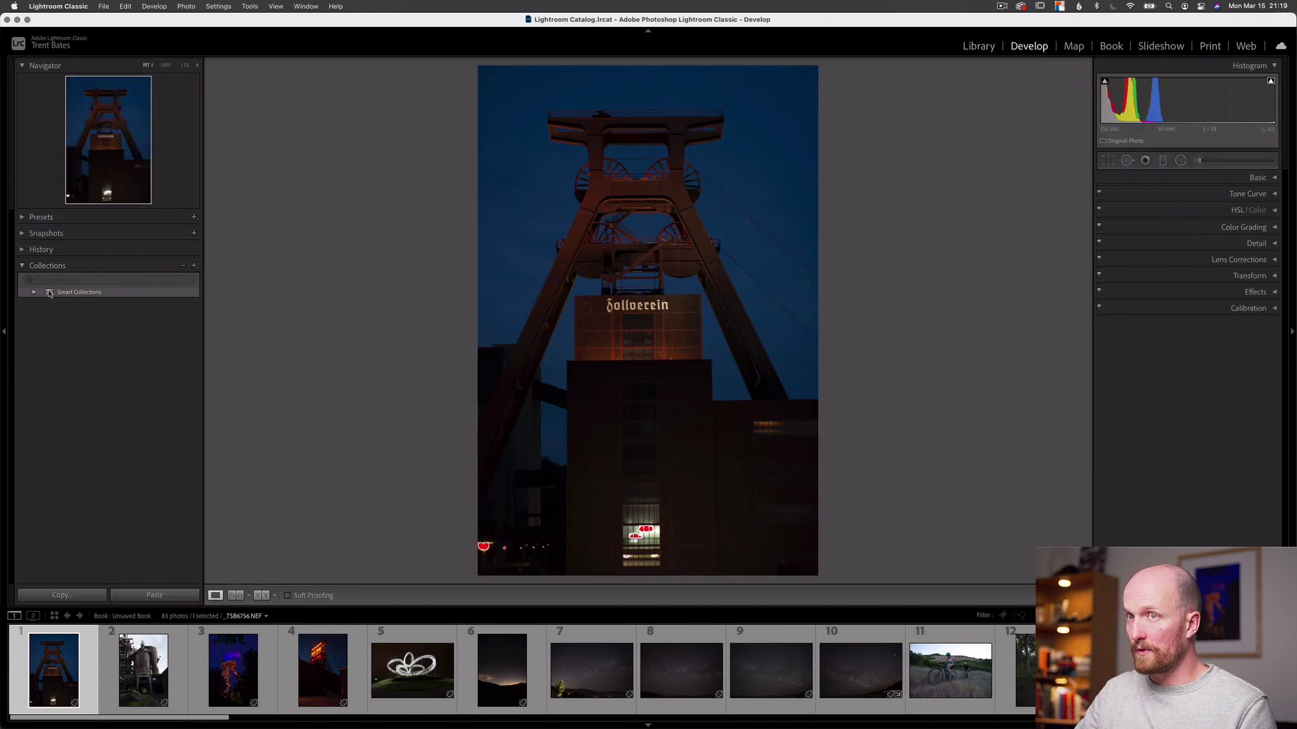
click(1109, 47)
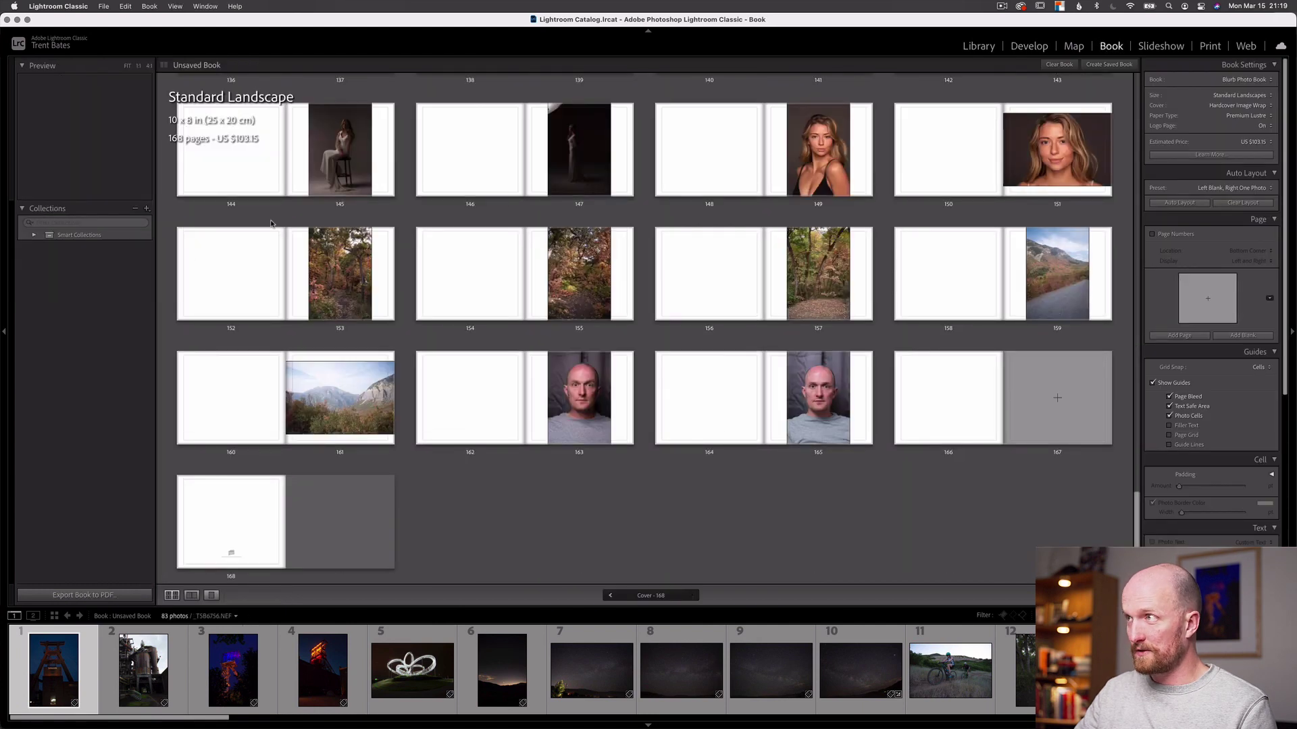
click(1211, 47)
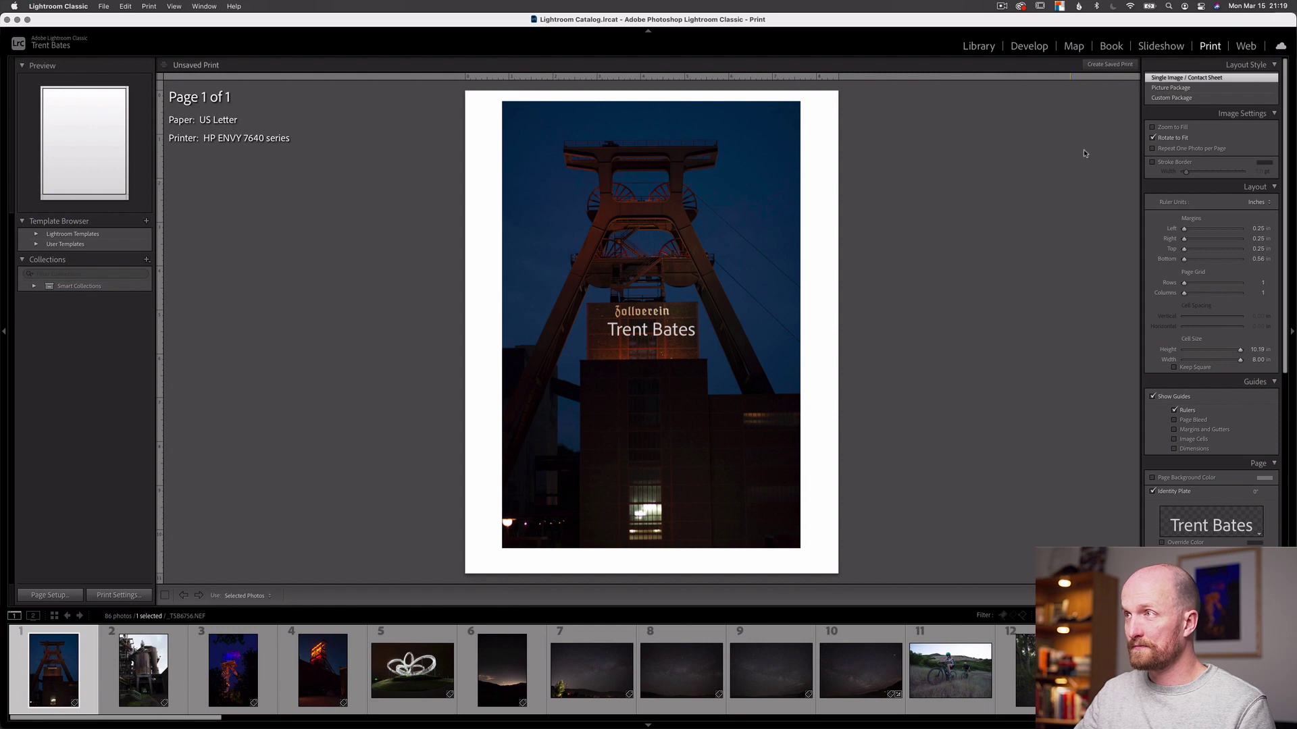
click(984, 52)
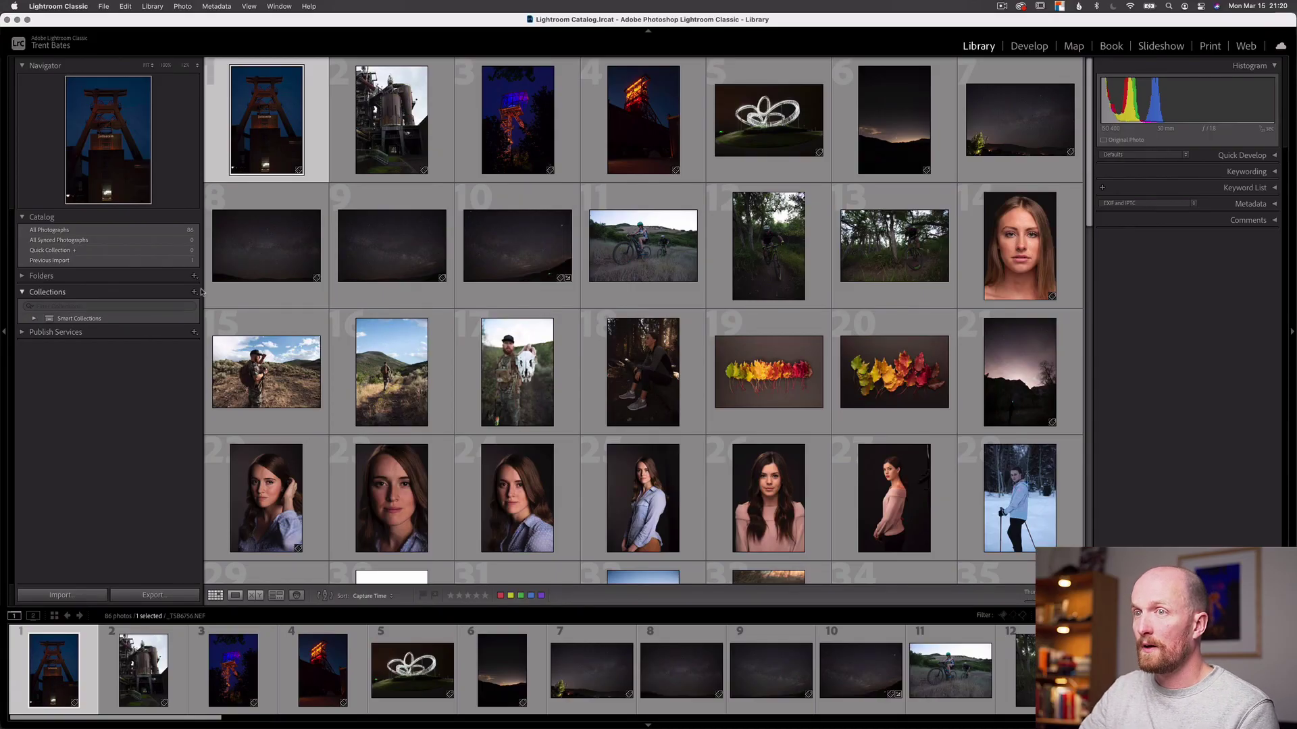
Create a collection set named Test
click(194, 293)
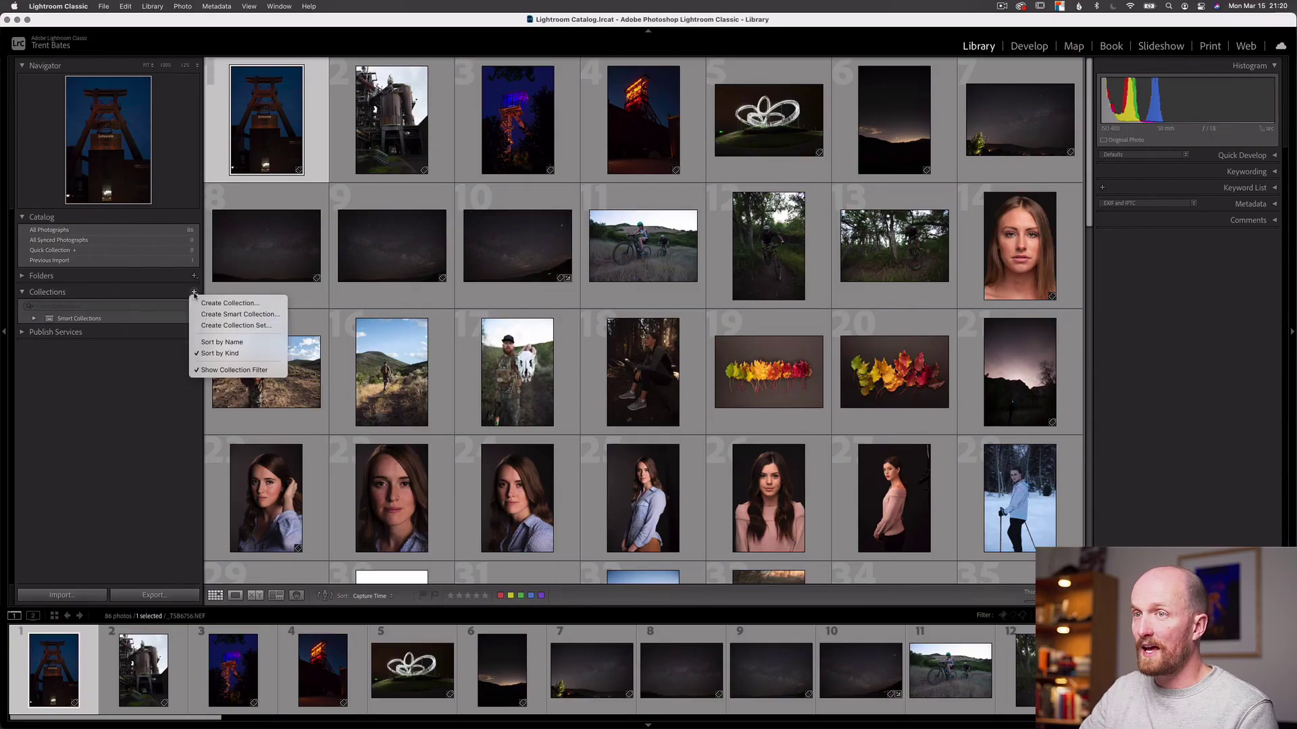
click(245, 327)
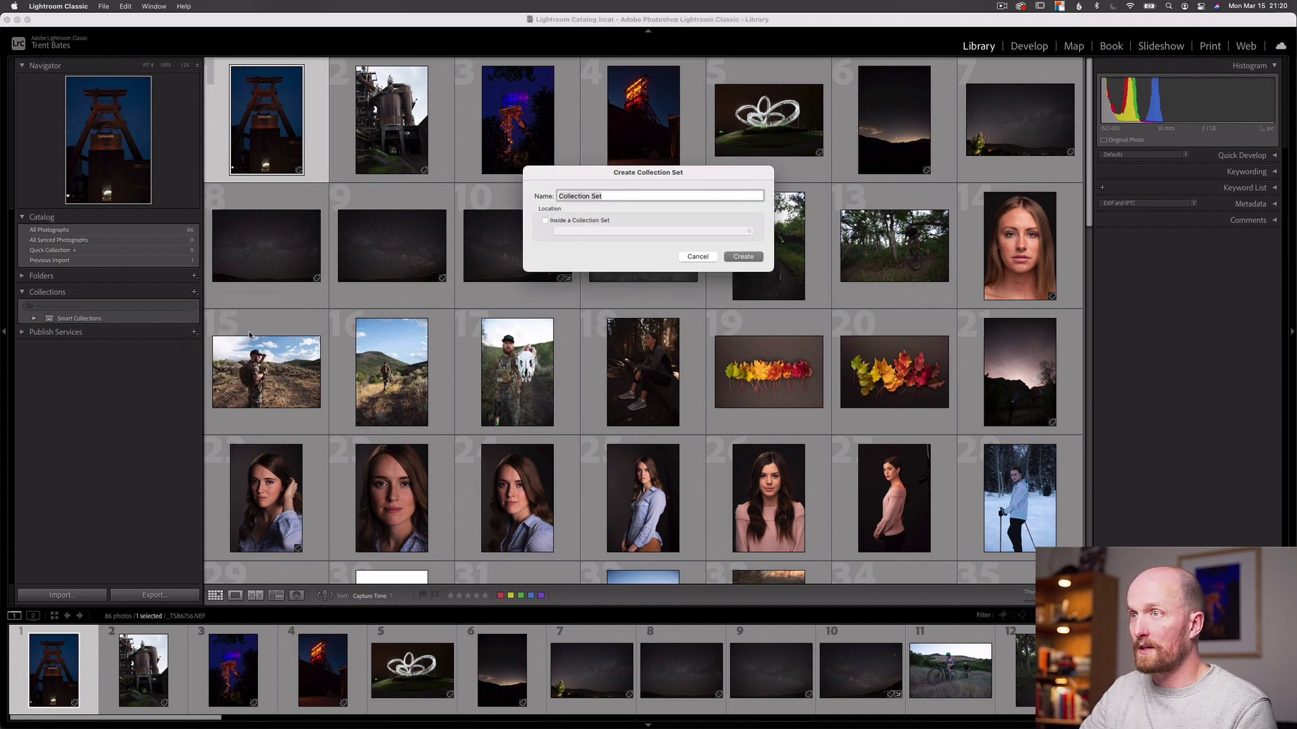
key(shift)
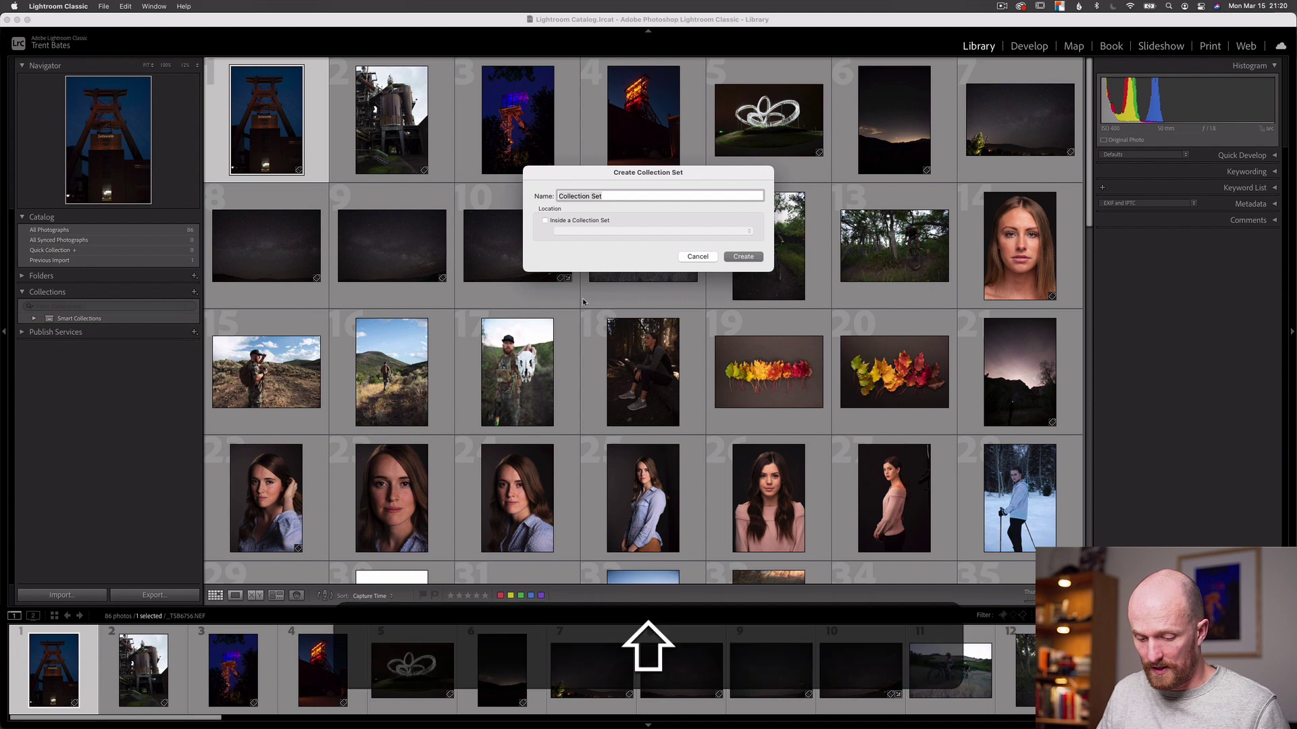
text(Test)
click(743, 257)
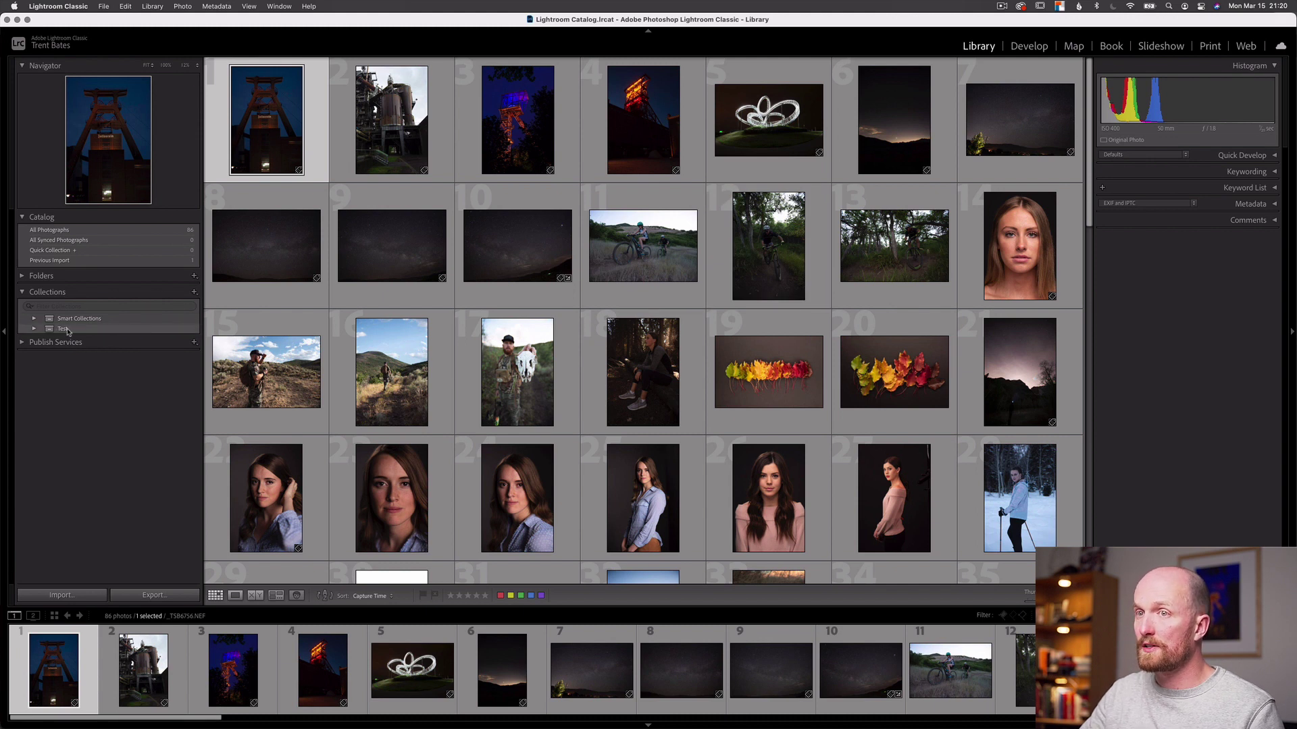
Create a smart collection named Red inside the Test collection set, with the single rule that Label Color is red
click(194, 293)
click(252, 318)
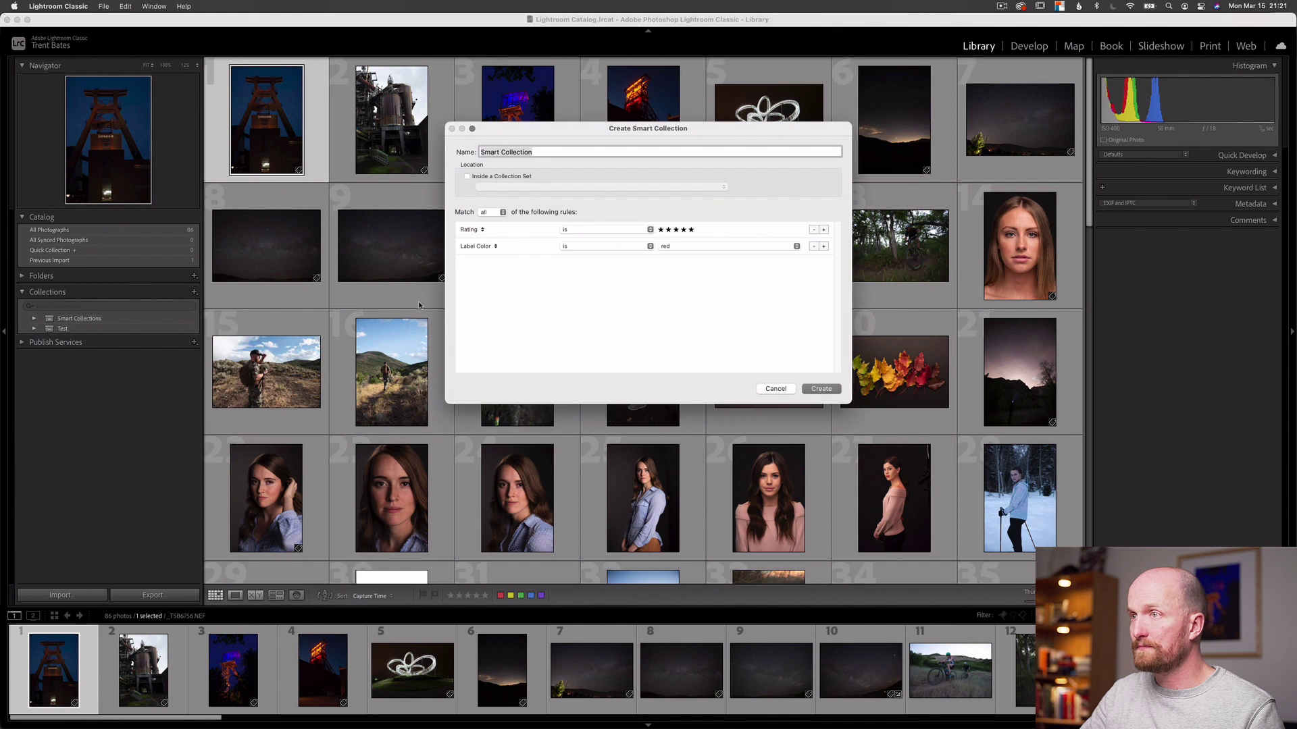
click(814, 230)
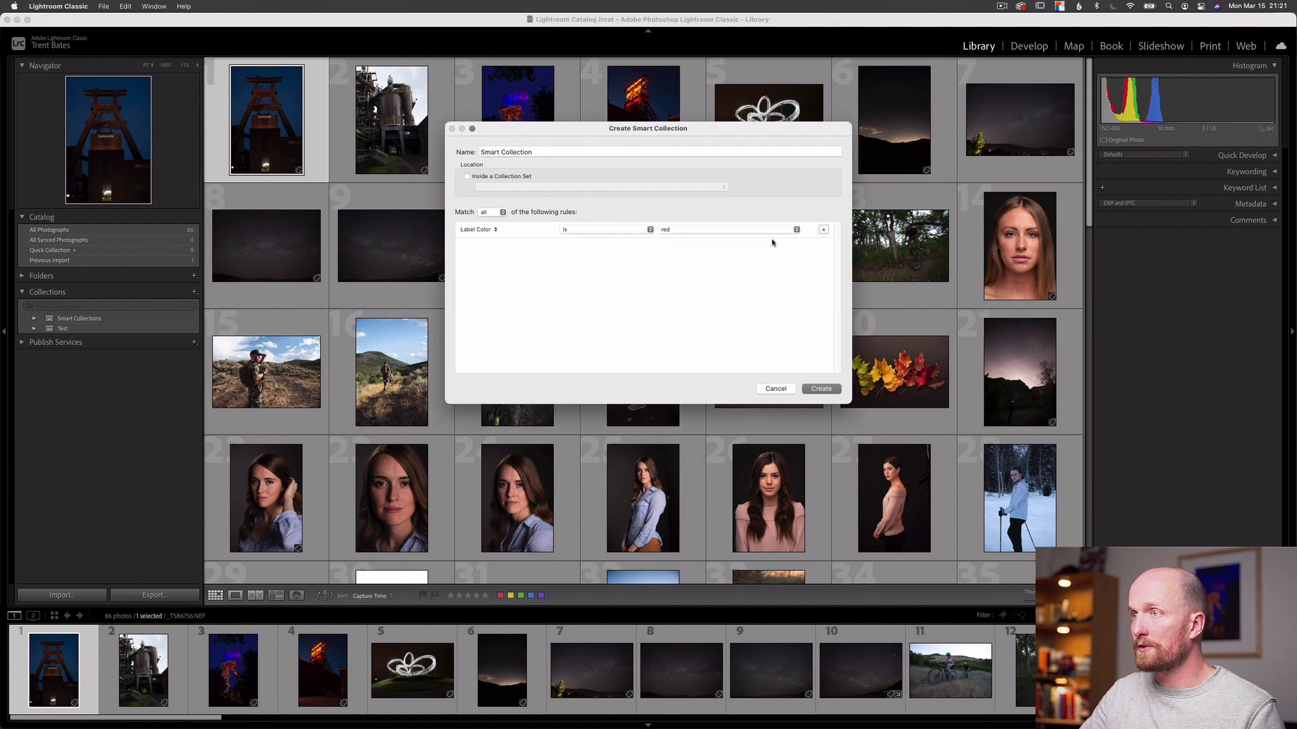
triple_click(571, 152)
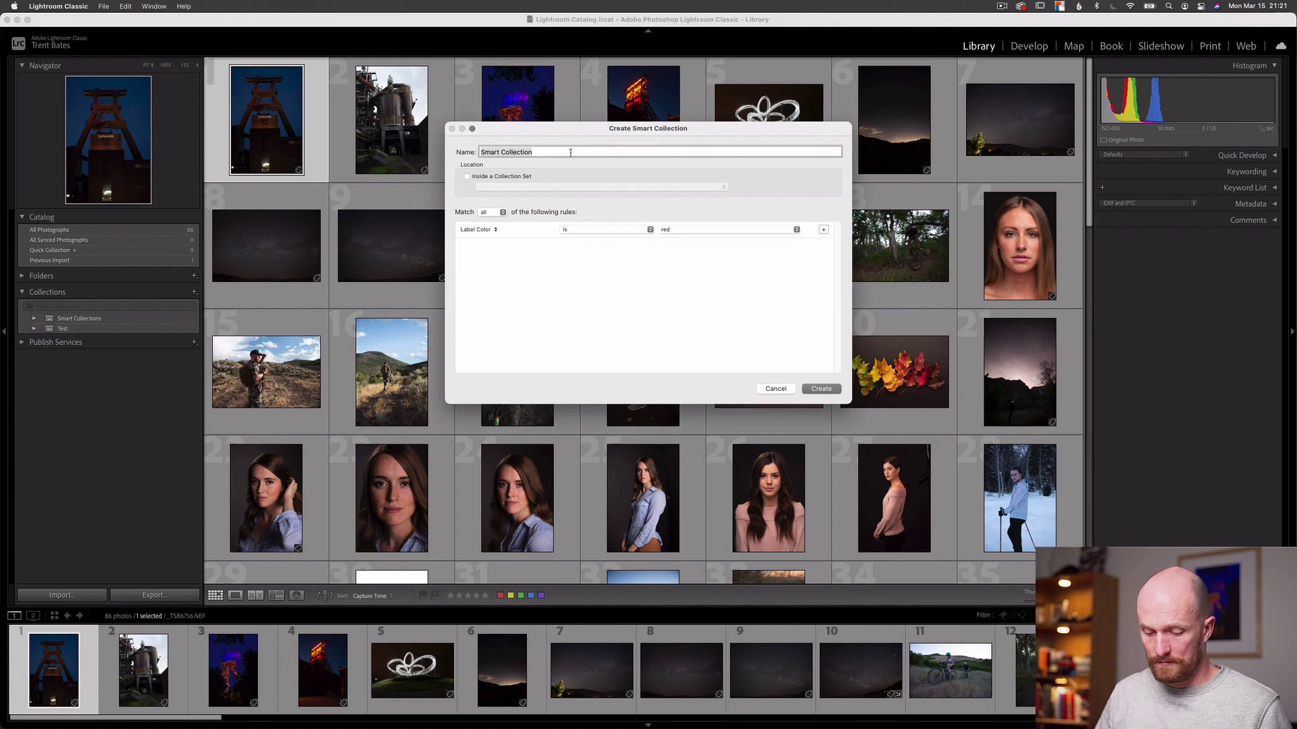
text(Red)
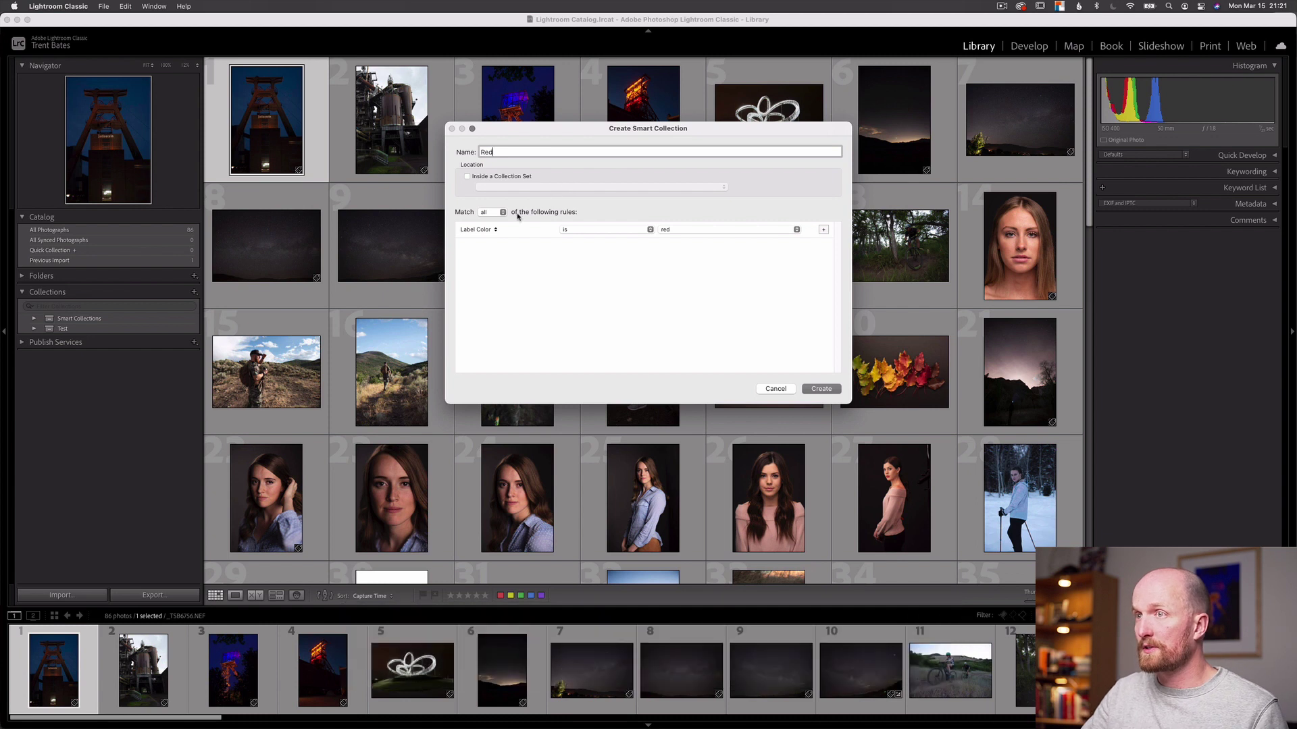
click(466, 177)
click(534, 189)
click(533, 199)
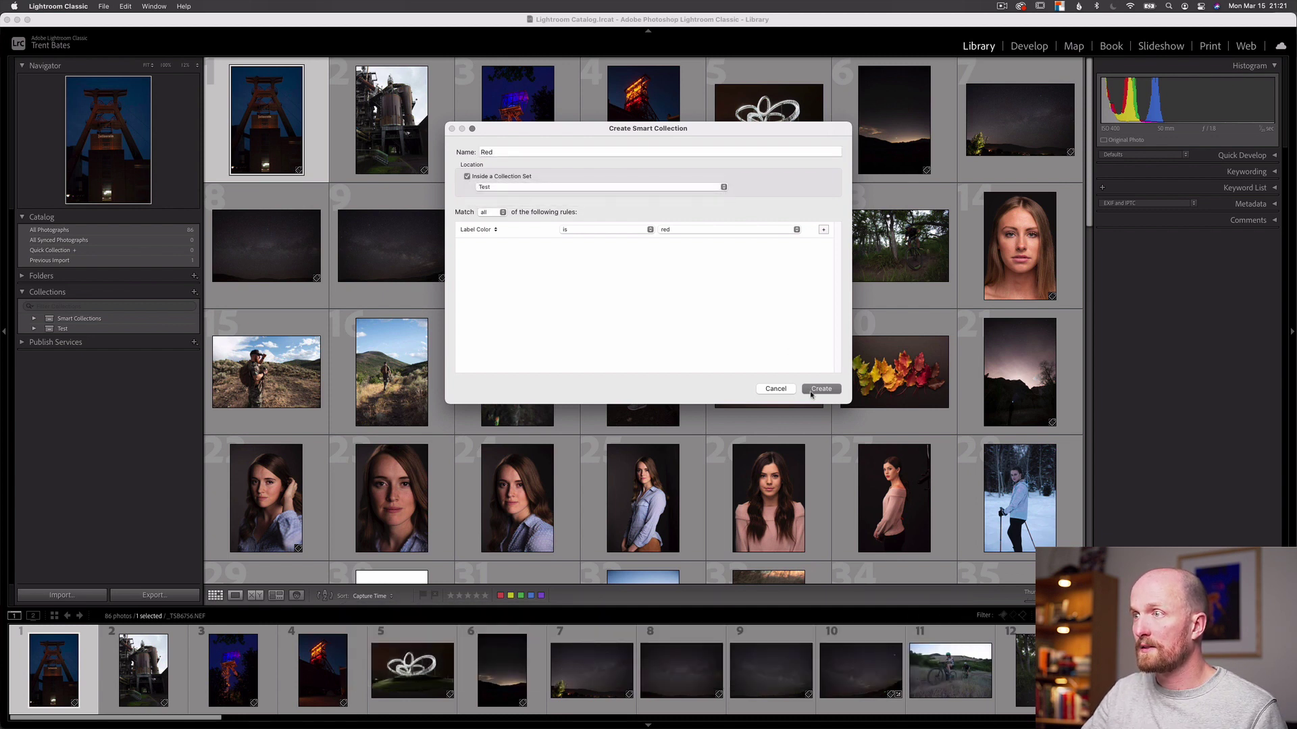
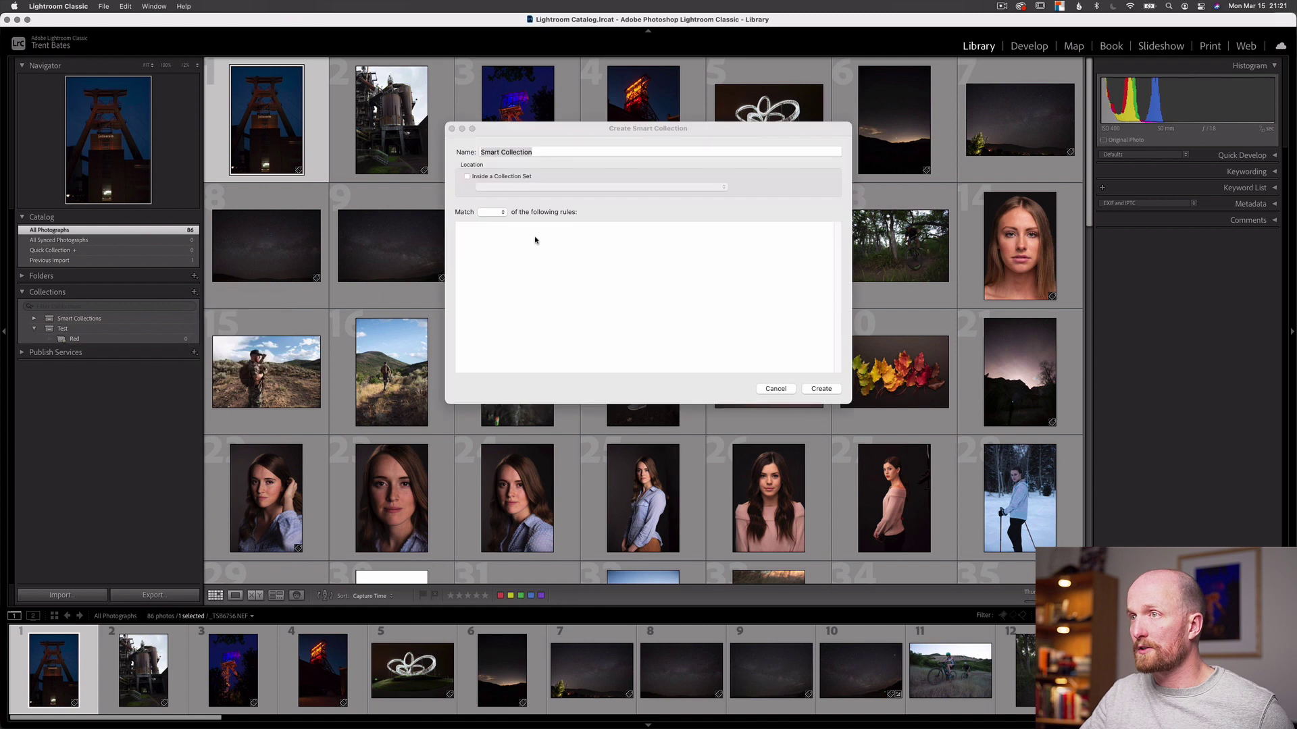
Create a smart collection named 5 Stars inside the Test collection set, with the single rule that Rating is five stars
click(498, 230)
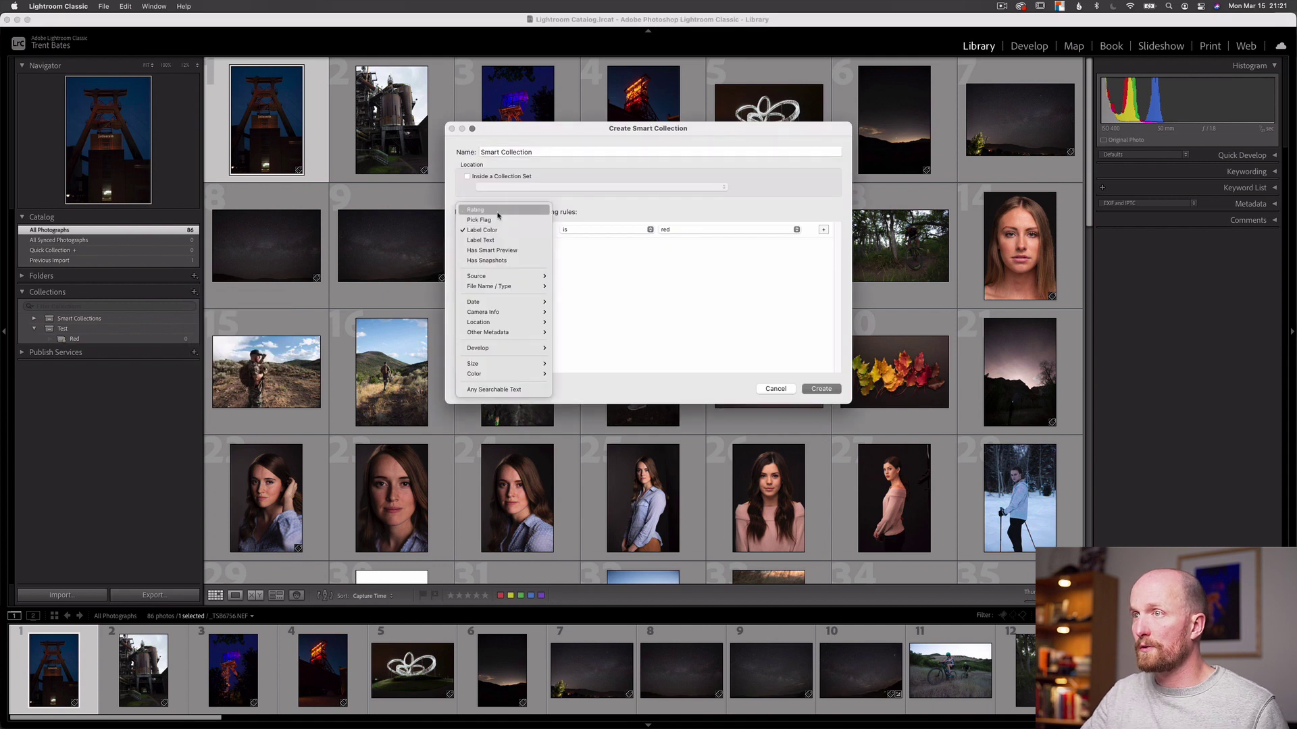
click(498, 211)
click(602, 231)
click(686, 237)
click(690, 230)
triple_click(551, 152)
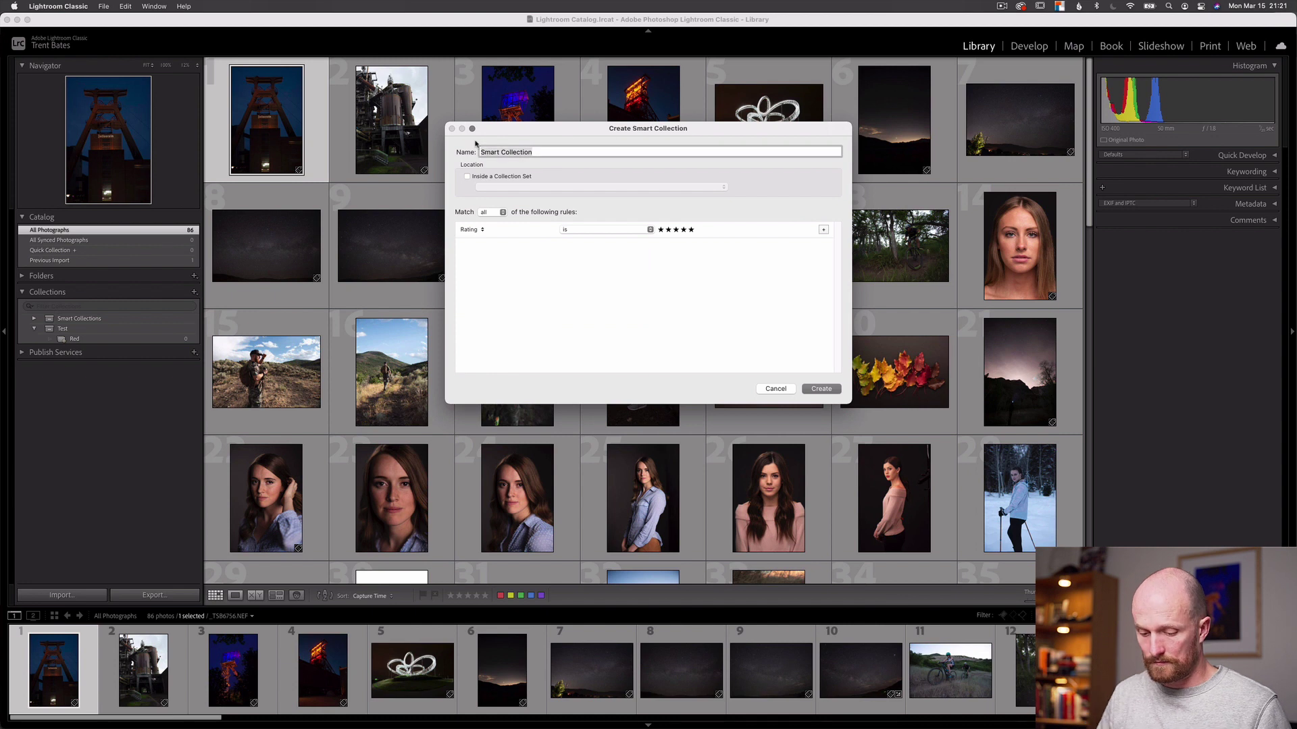
text(5 Stars)
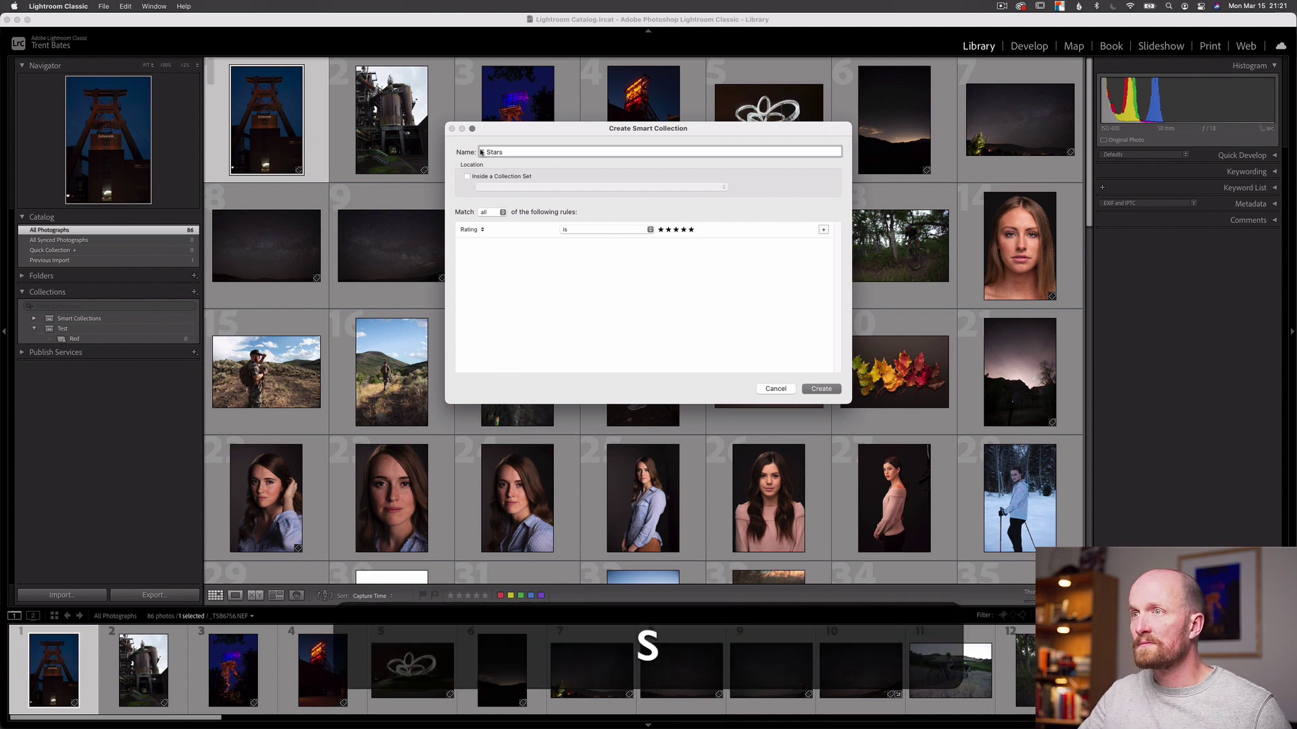
click(467, 176)
click(527, 187)
click(534, 199)
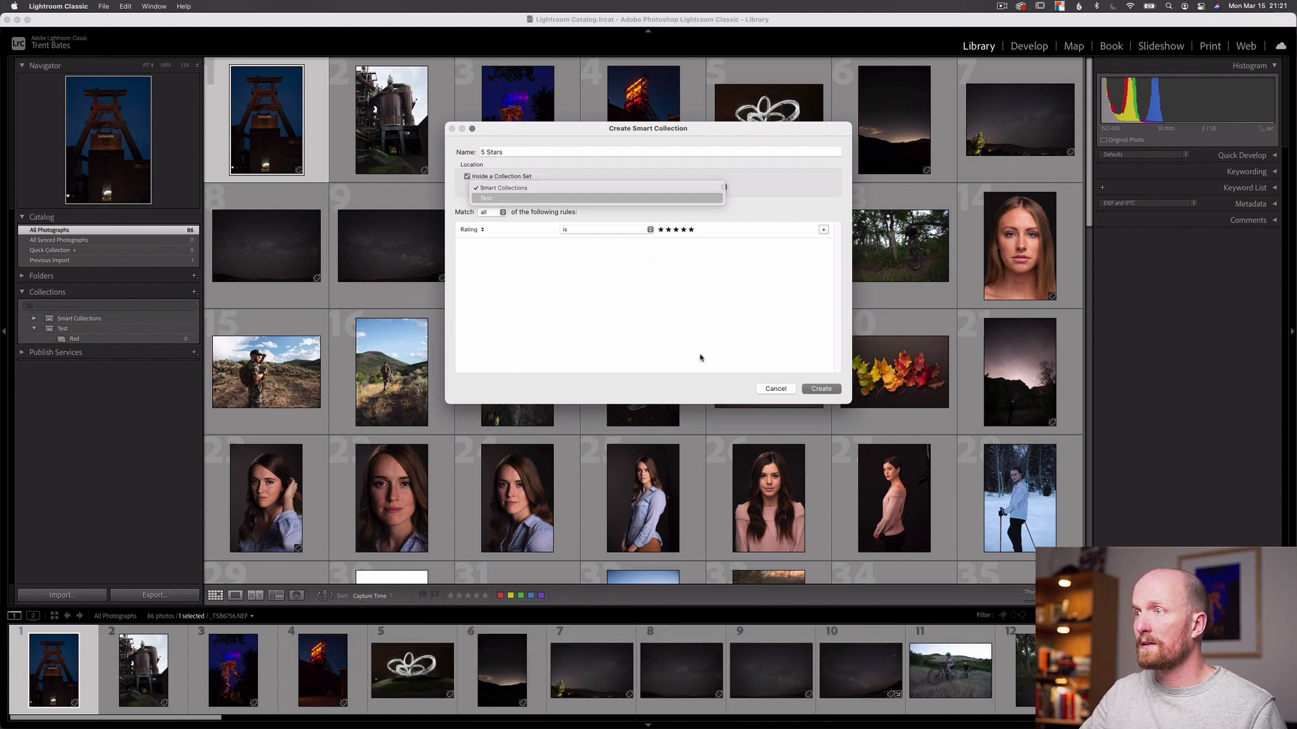
click(814, 389)
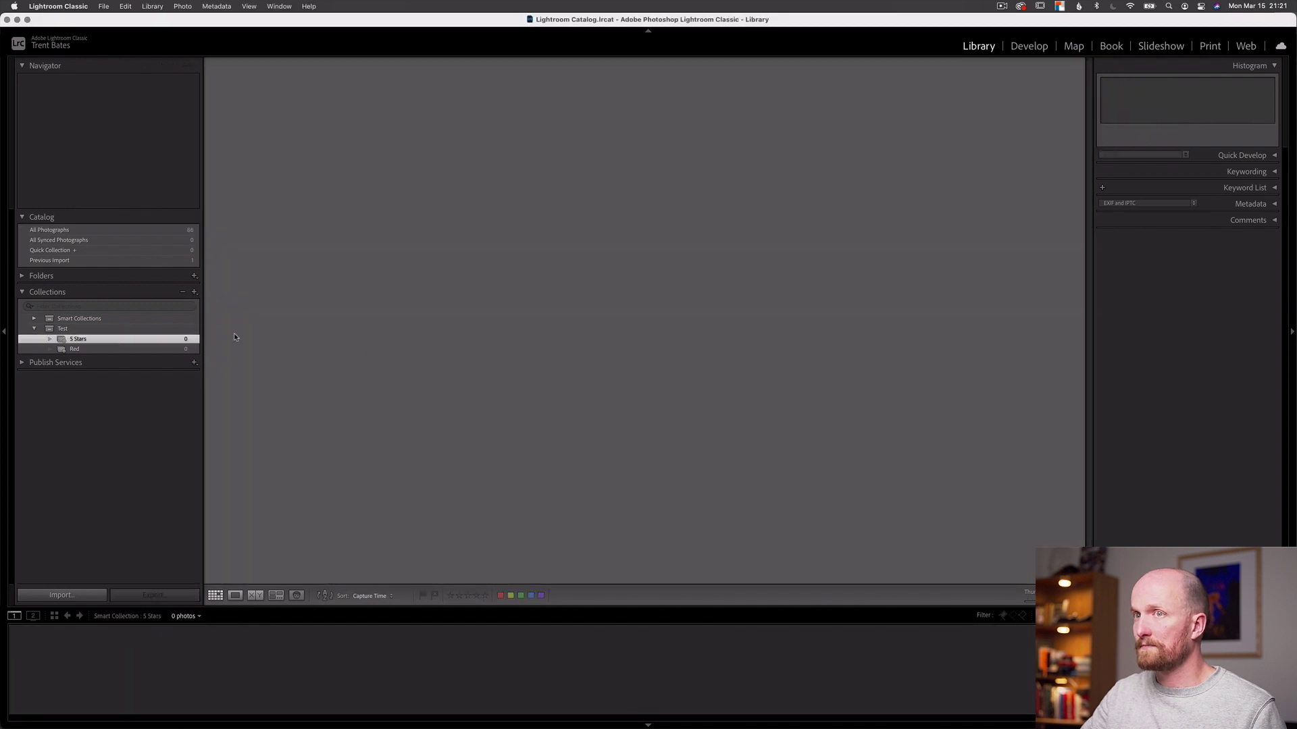
Rate the first, third and fifth photos in All Photographs five stars
click(128, 232)
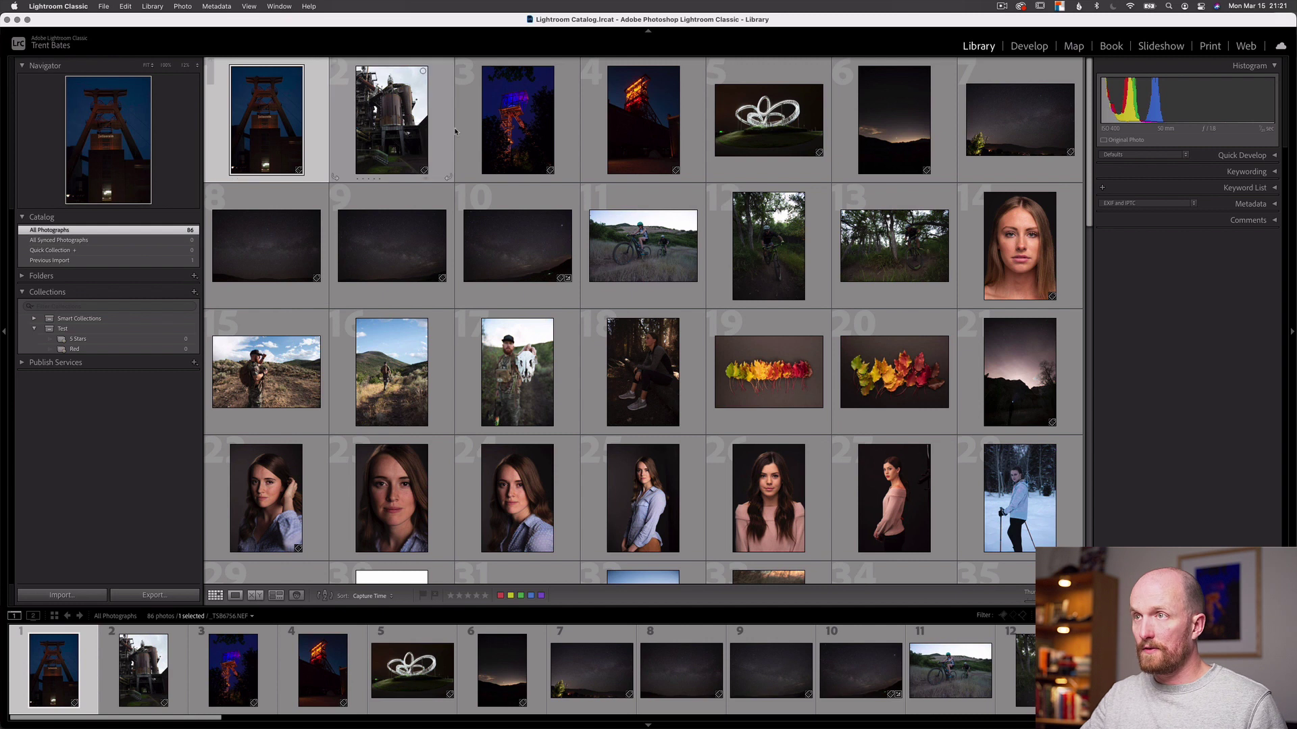
super+click(517, 122)
key(5)
click(776, 143)
key(5)
Label the second, fourth, fifth and sixth photos red, and open the 5 Stars and Red smart collections to check their contents
click(425, 132)
super+click(643, 122)
key(6)
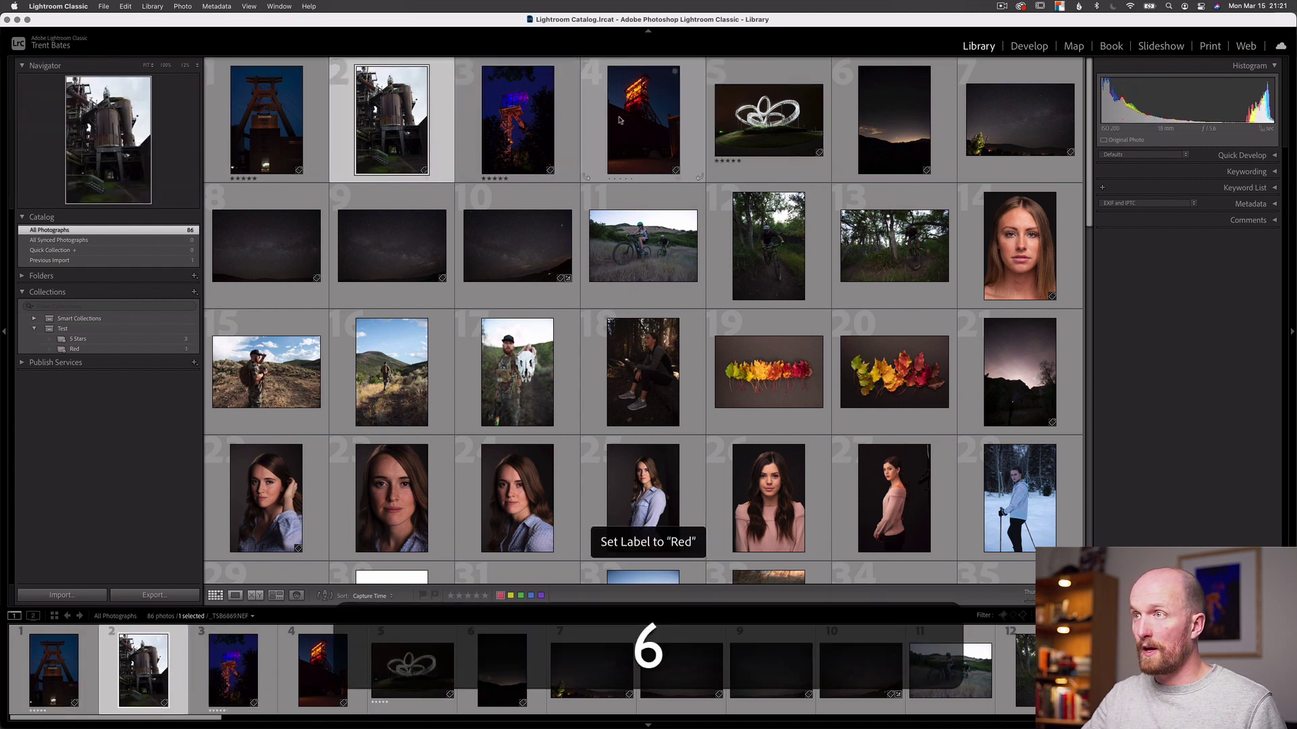
click(776, 135)
key(6)
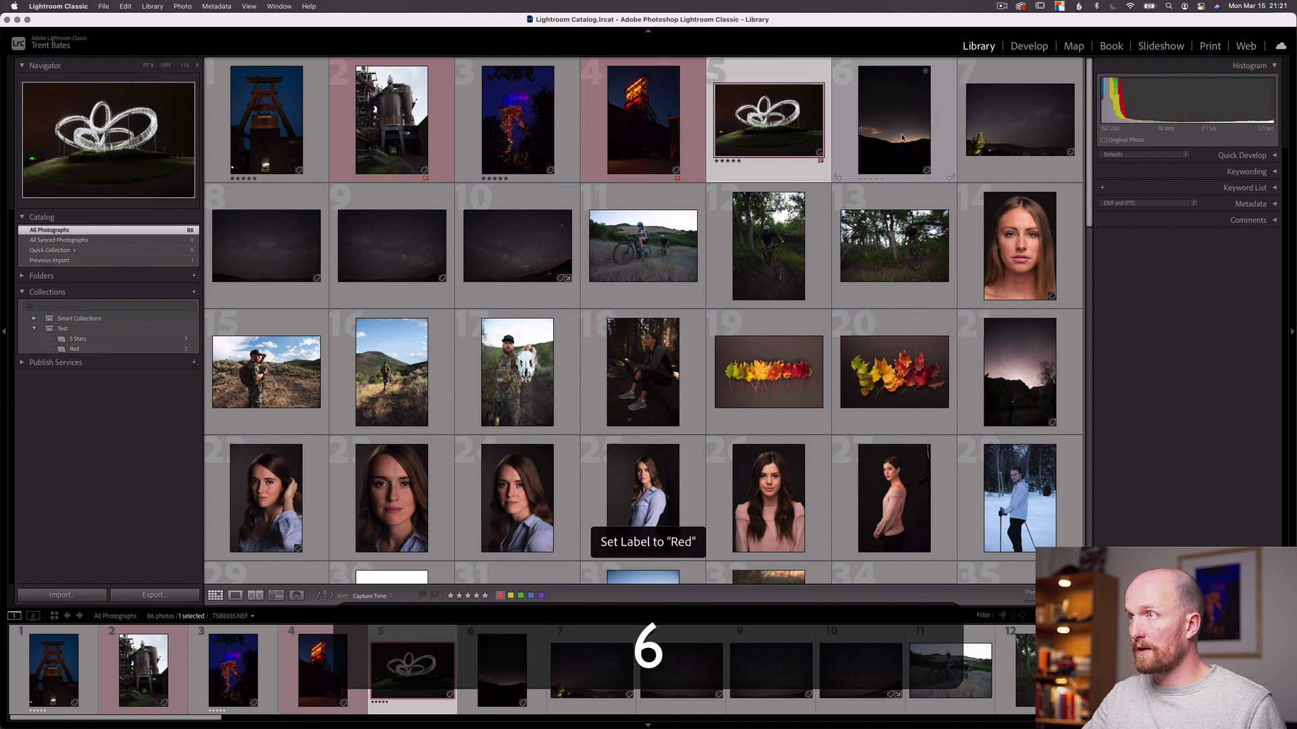
click(891, 168)
key(6)
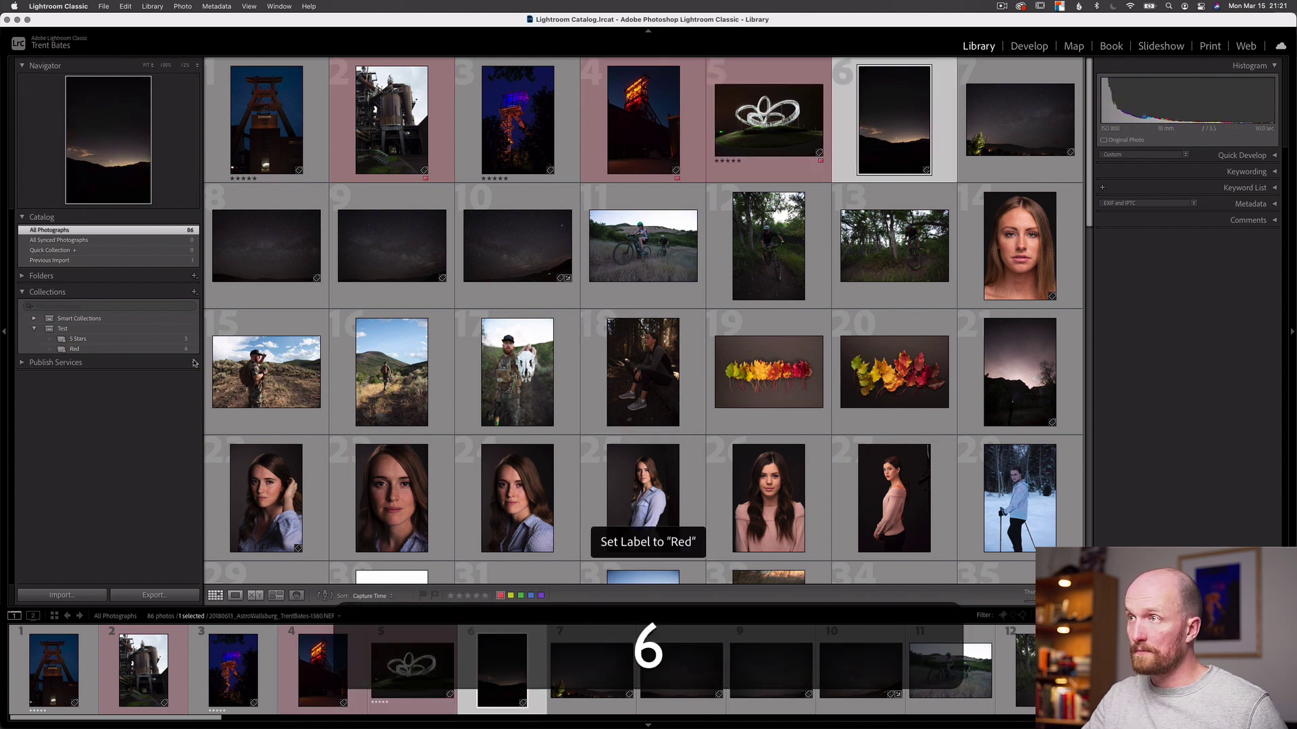
click(81, 338)
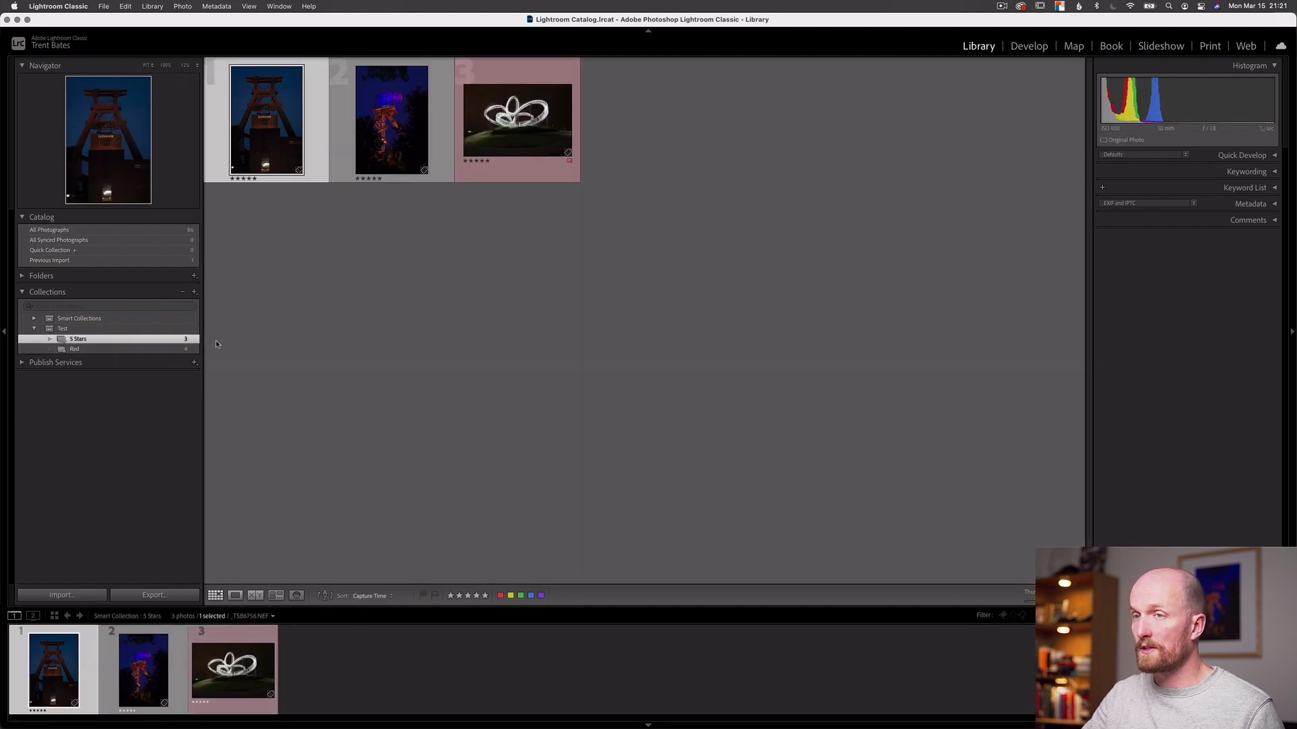
click(125, 349)
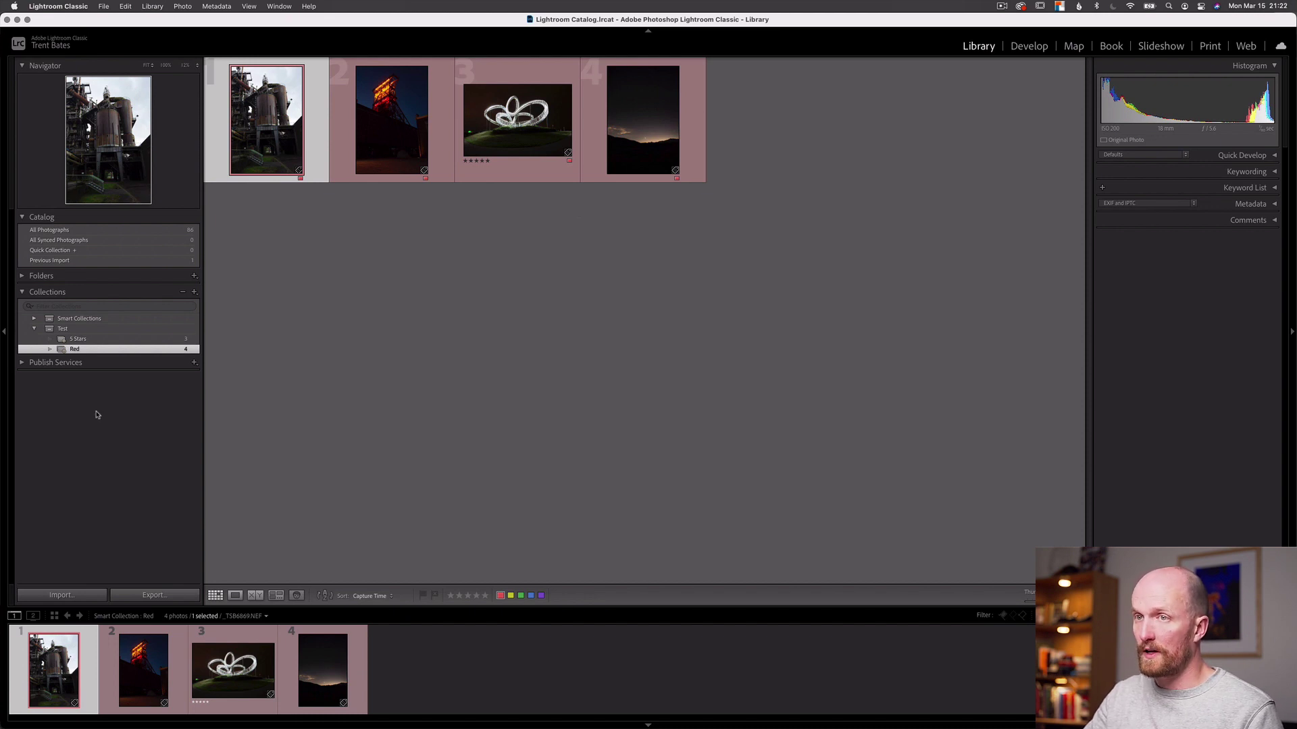
Create a regular collection named Manual inside the Test collection set
click(194, 293)
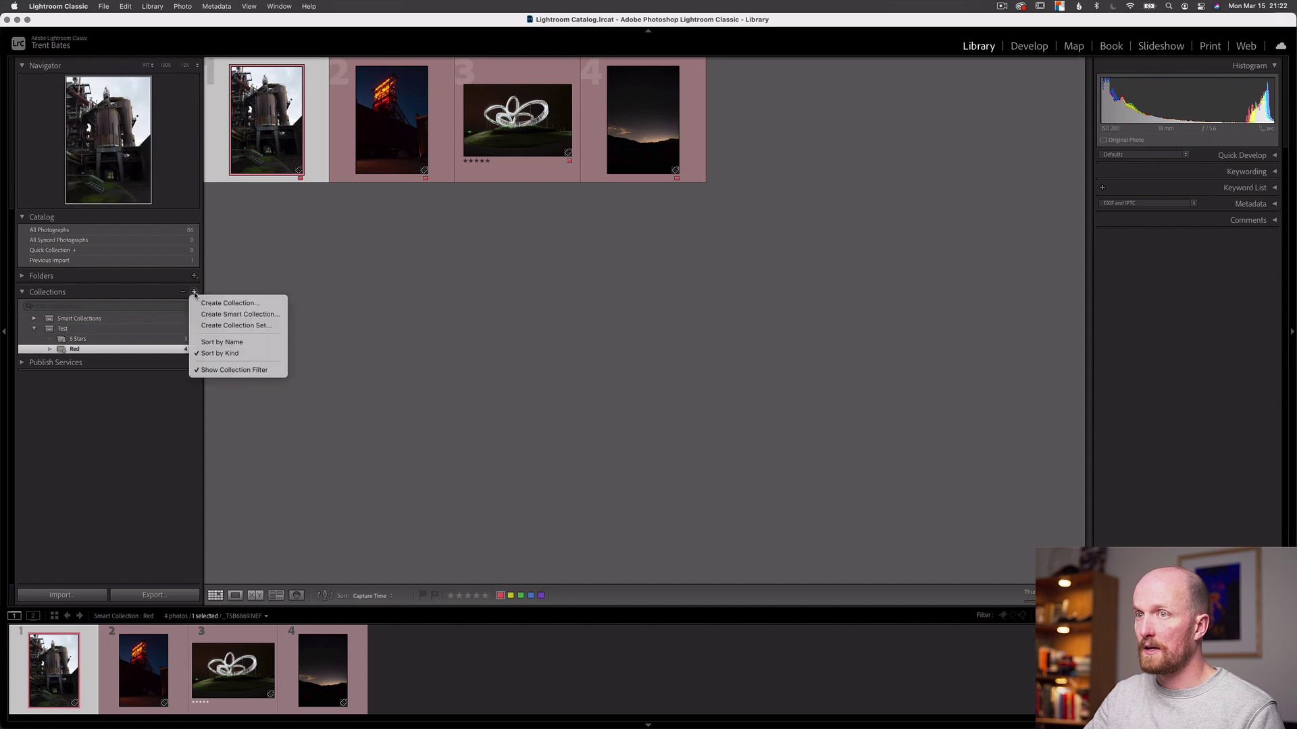
click(245, 303)
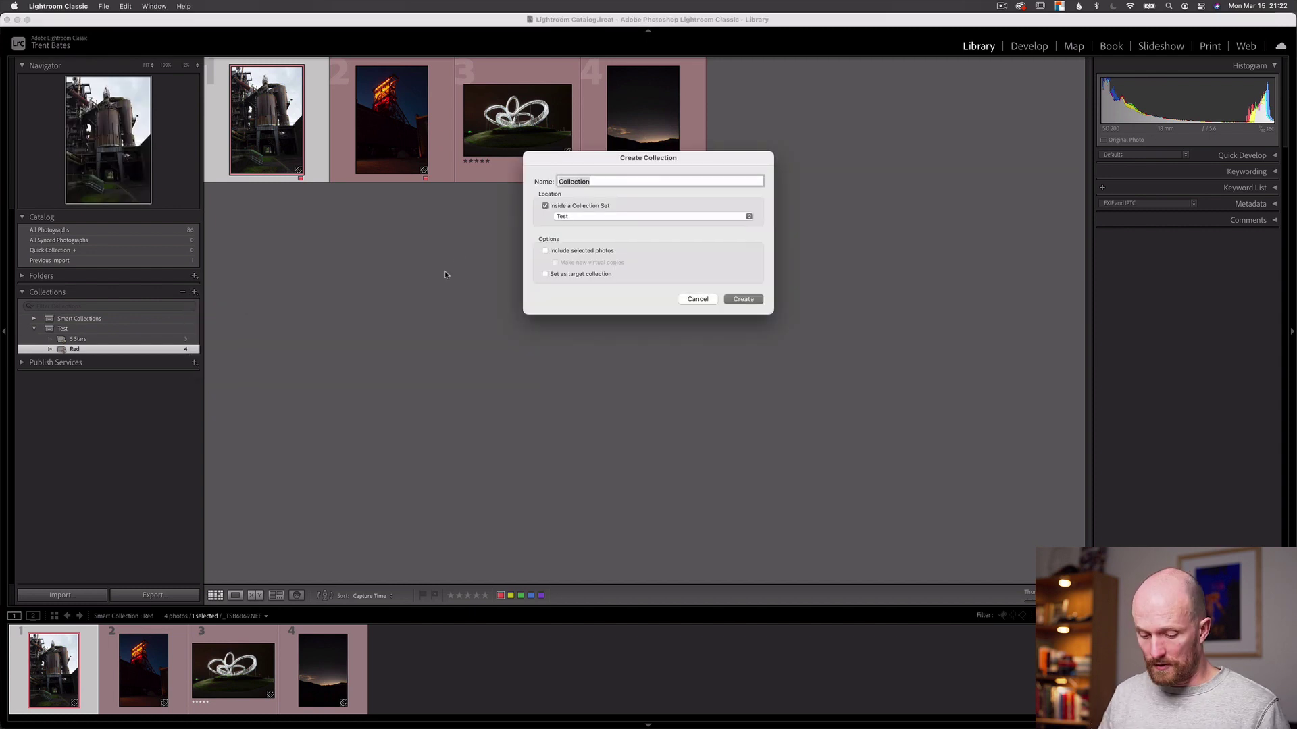
text(Manual)
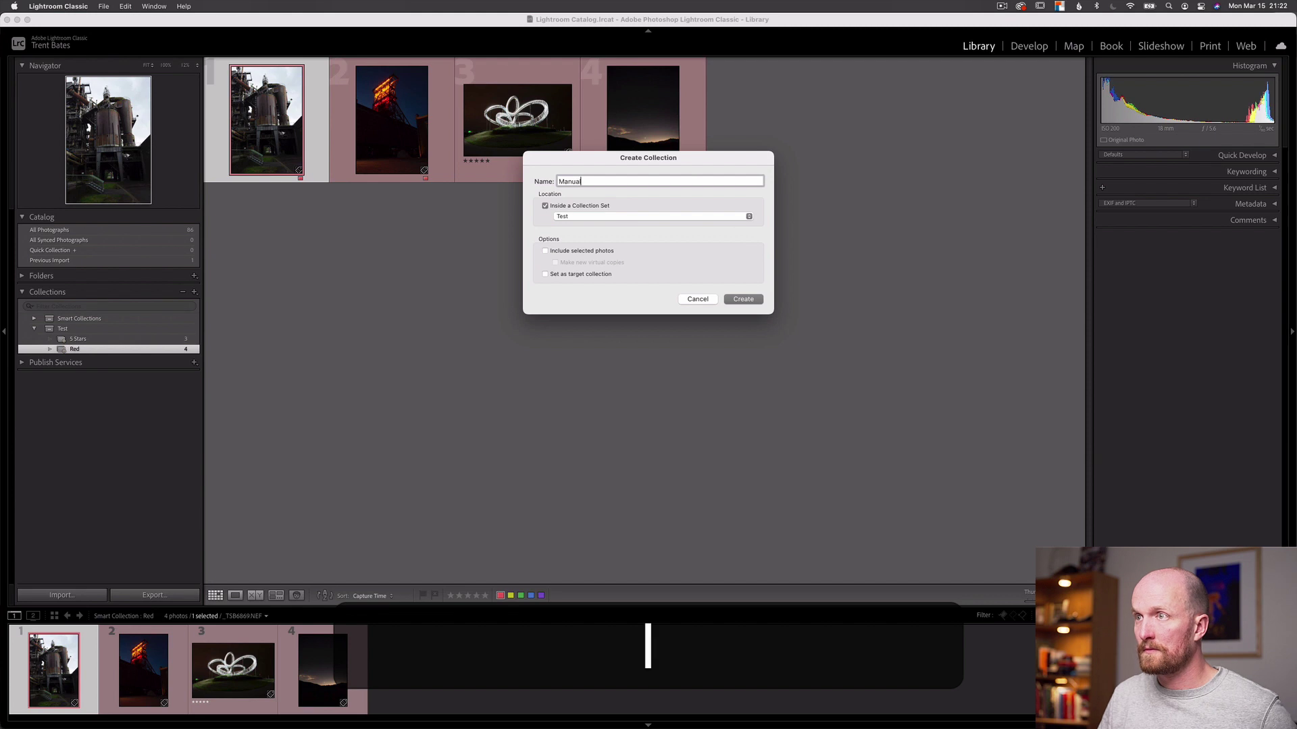
key(Return)
click(108, 358)
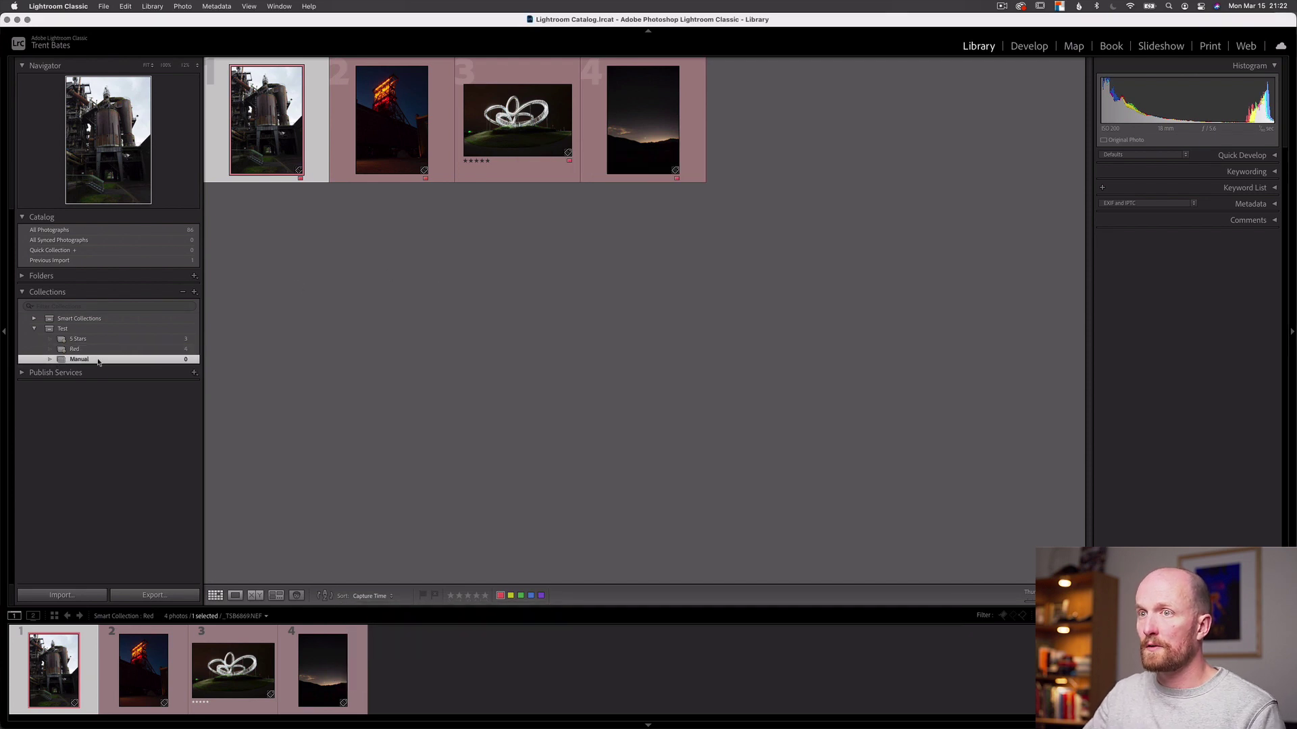
Add the first ten photos from All Photographs to the Manual collection
click(98, 240)
click(95, 232)
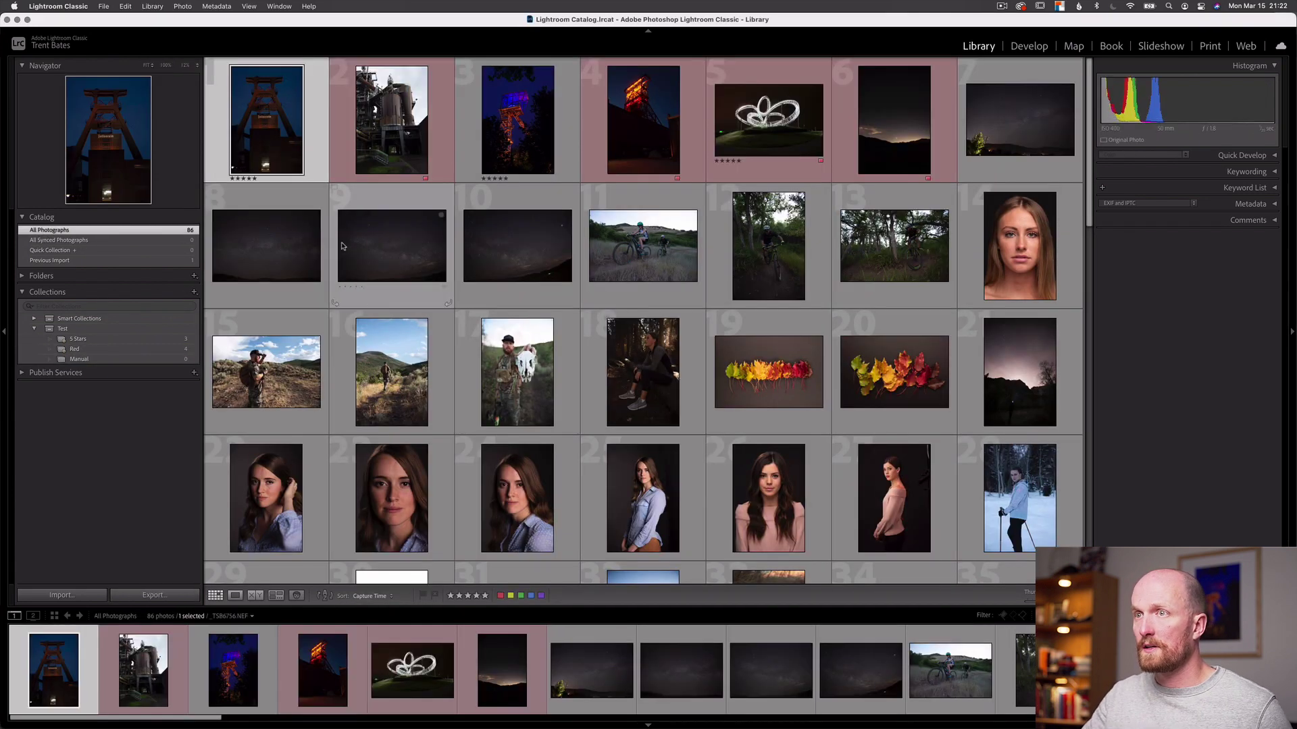
shift+click(496, 248)
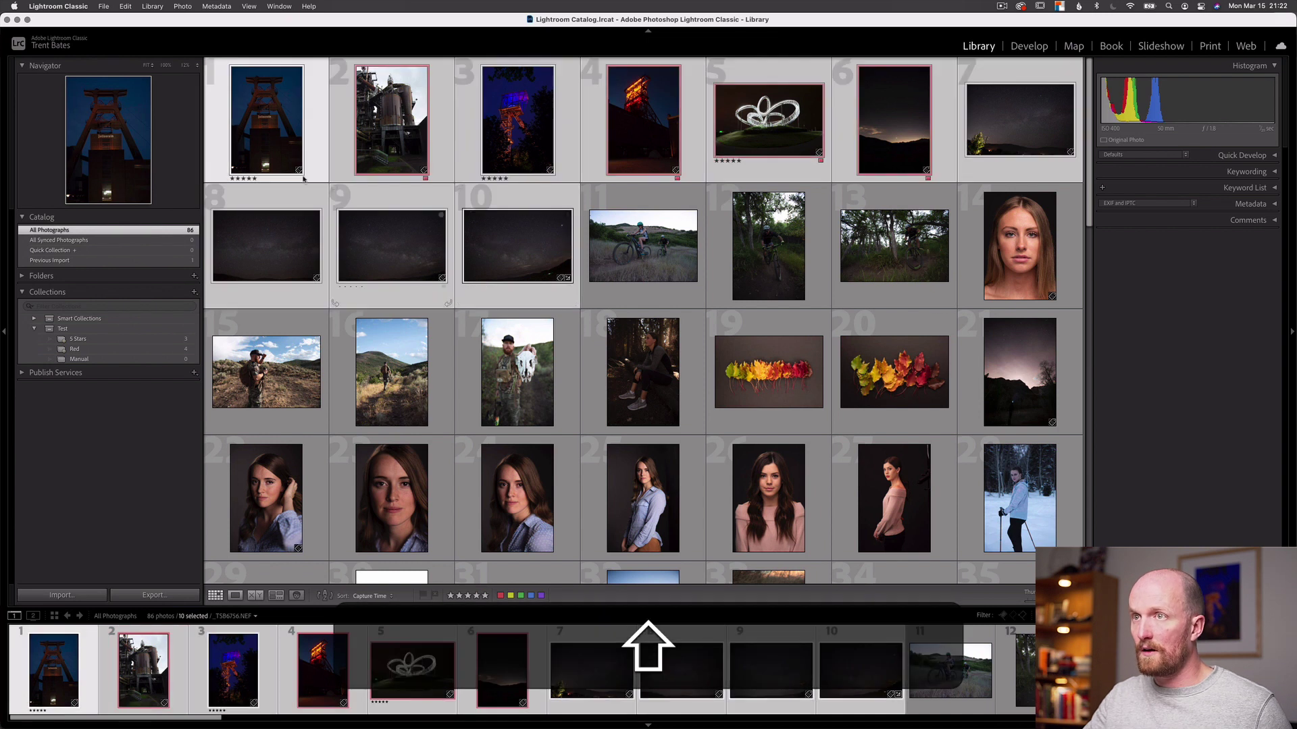
drag(271, 155, 86, 362)
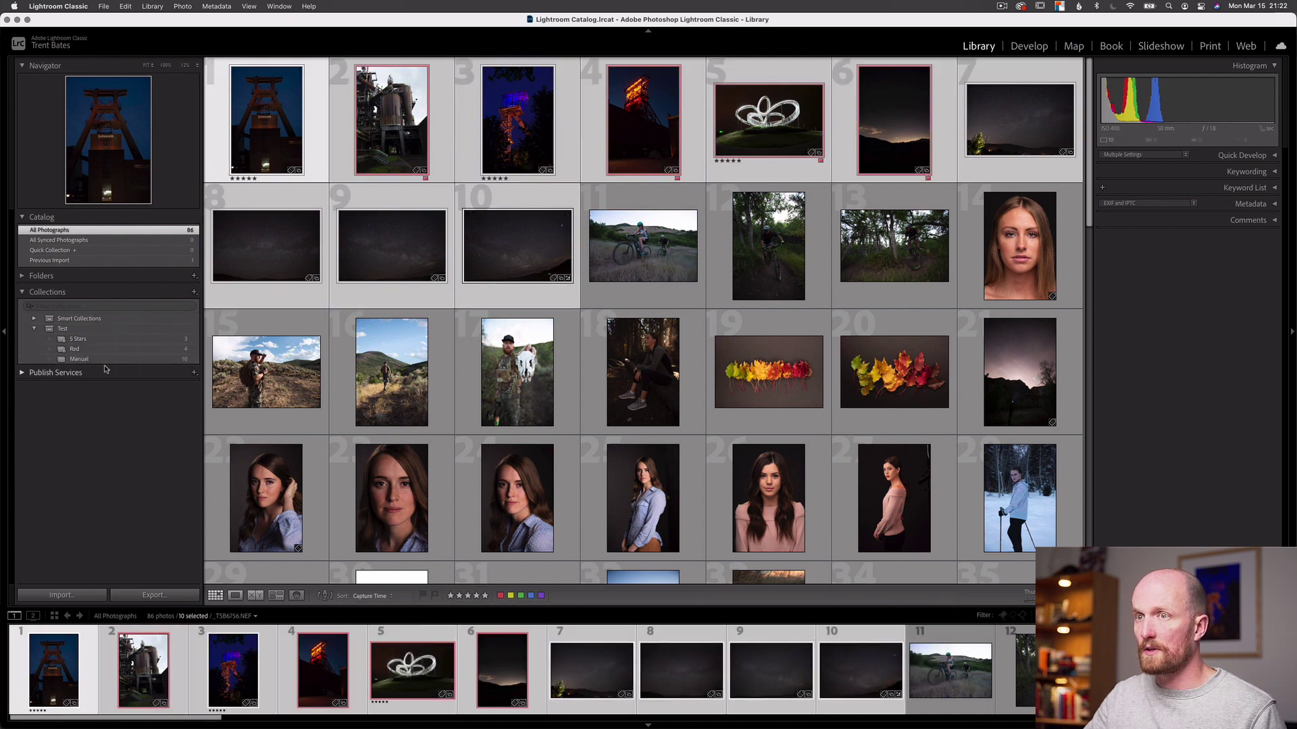
Move the Manual collection out of the Test collection set and back into it
drag(75, 360, 35, 329)
click(35, 328)
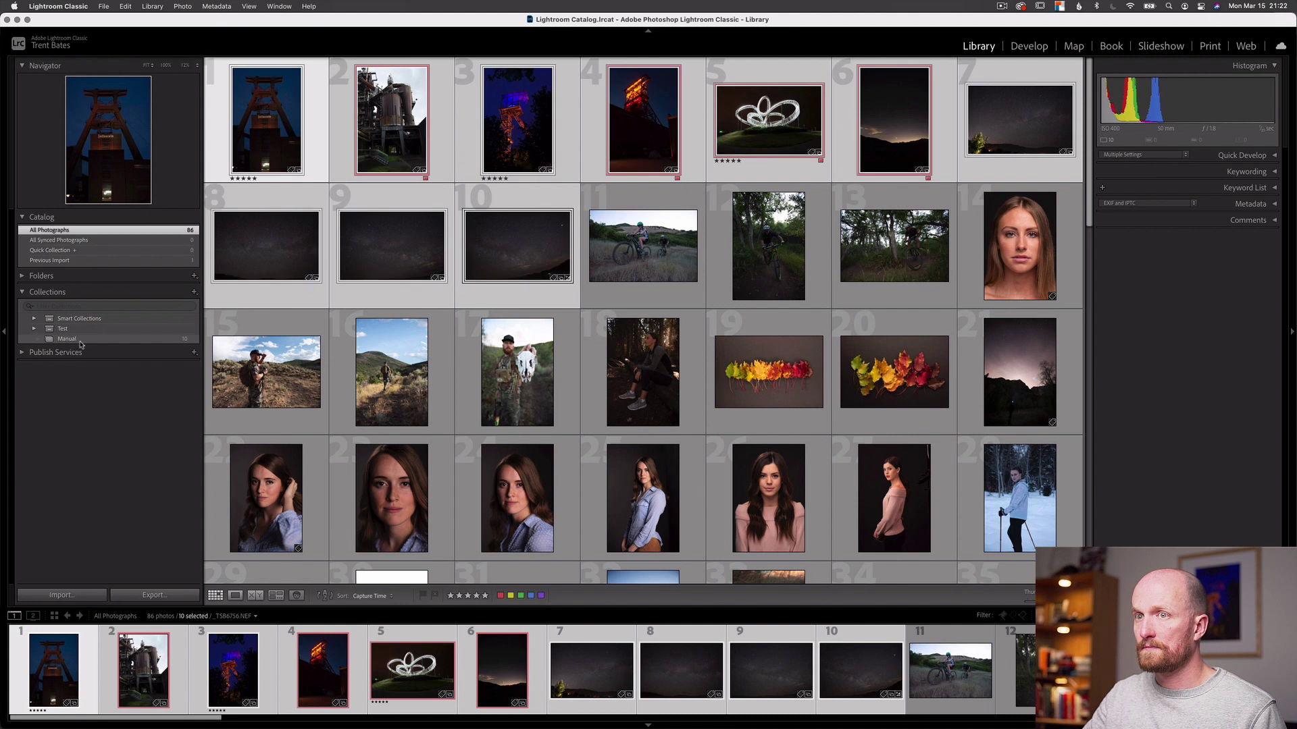
drag(77, 342, 69, 330)
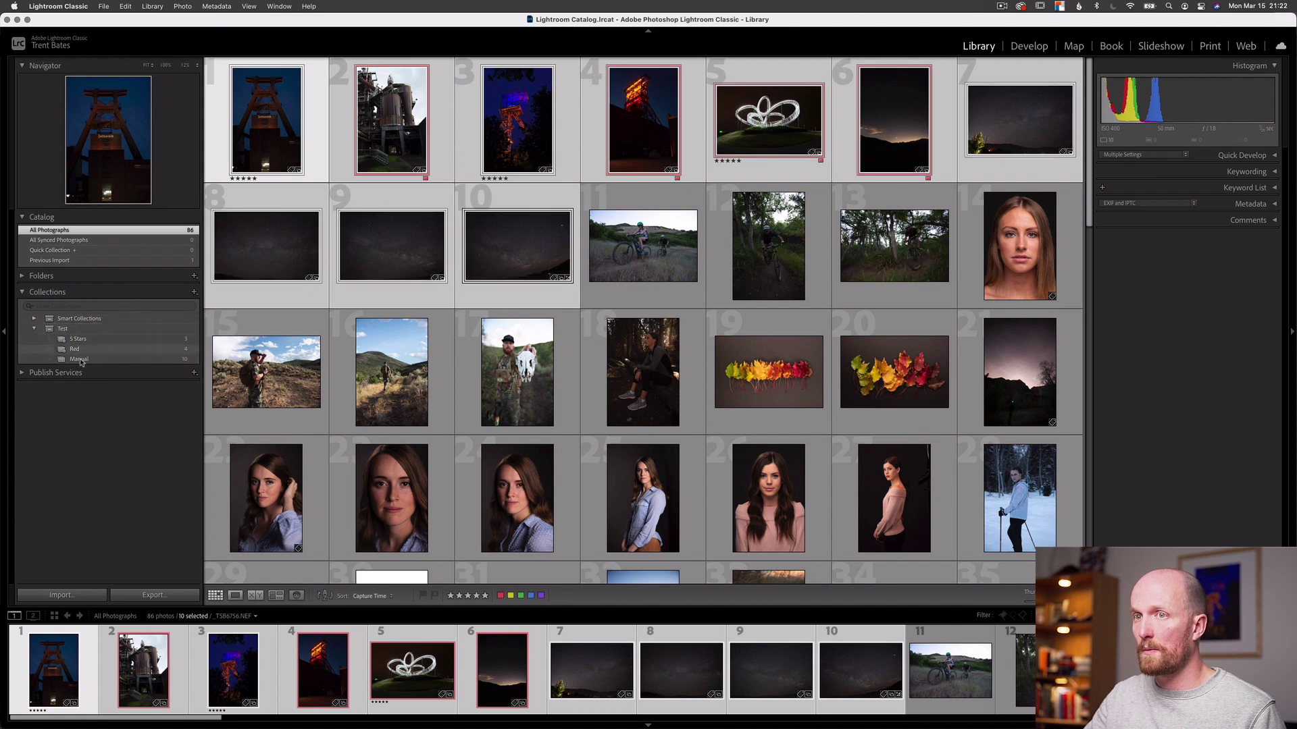
View the color label options for the Manual collection, and assign a color label to the Test collection set
right_click(123, 360)
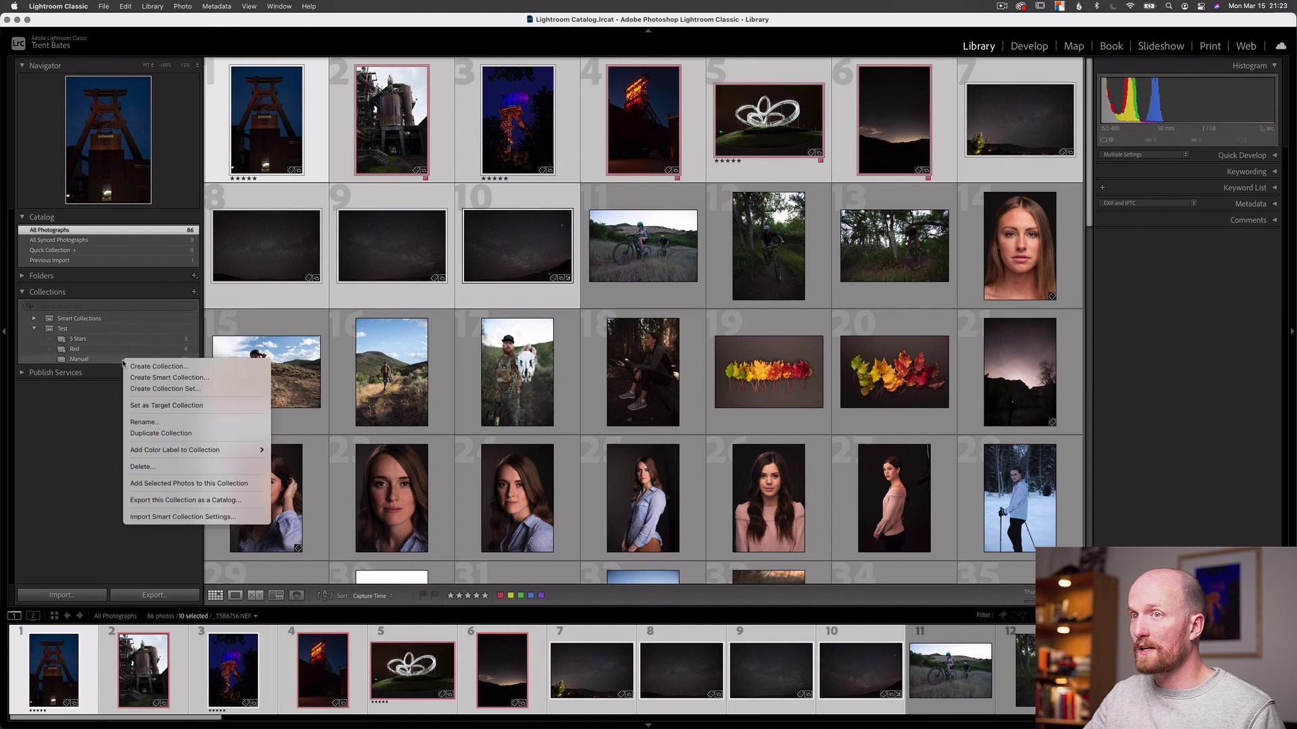
mouse_move(187, 452)
key(Escape)
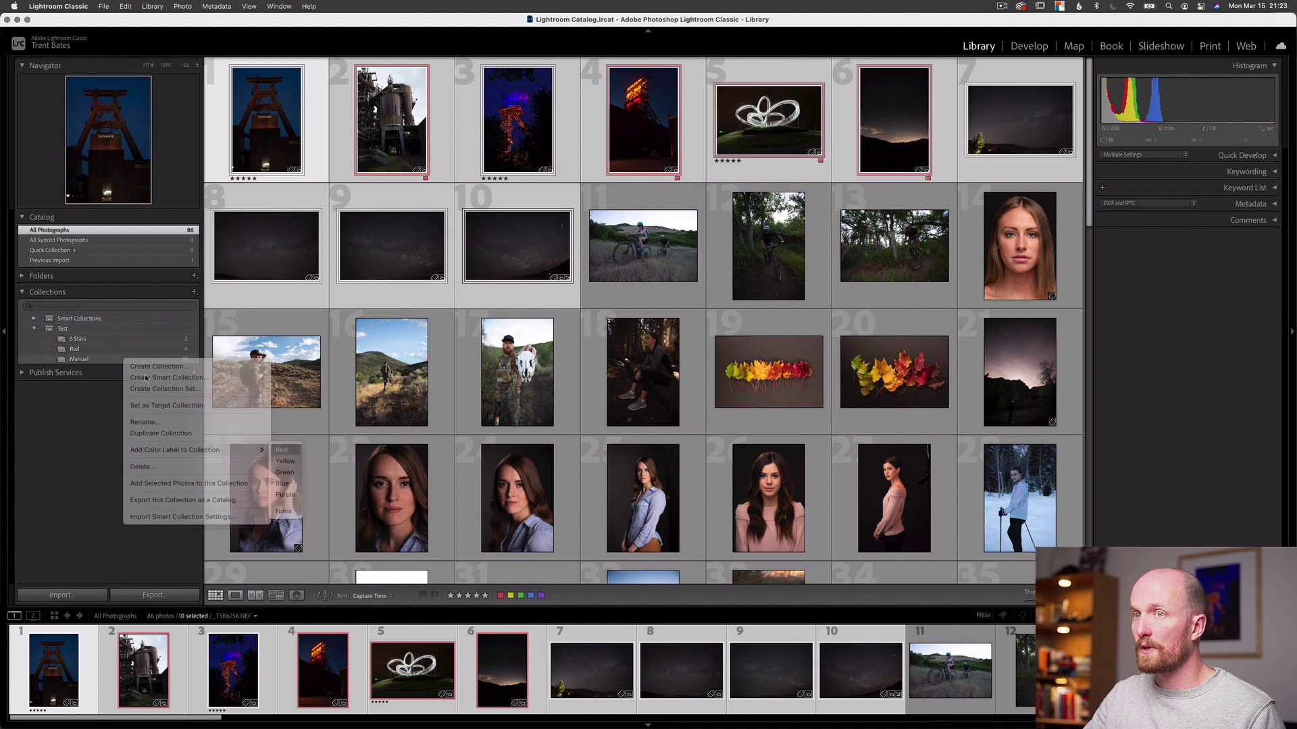
right_click(107, 330)
mouse_move(230, 400)
click(272, 437)
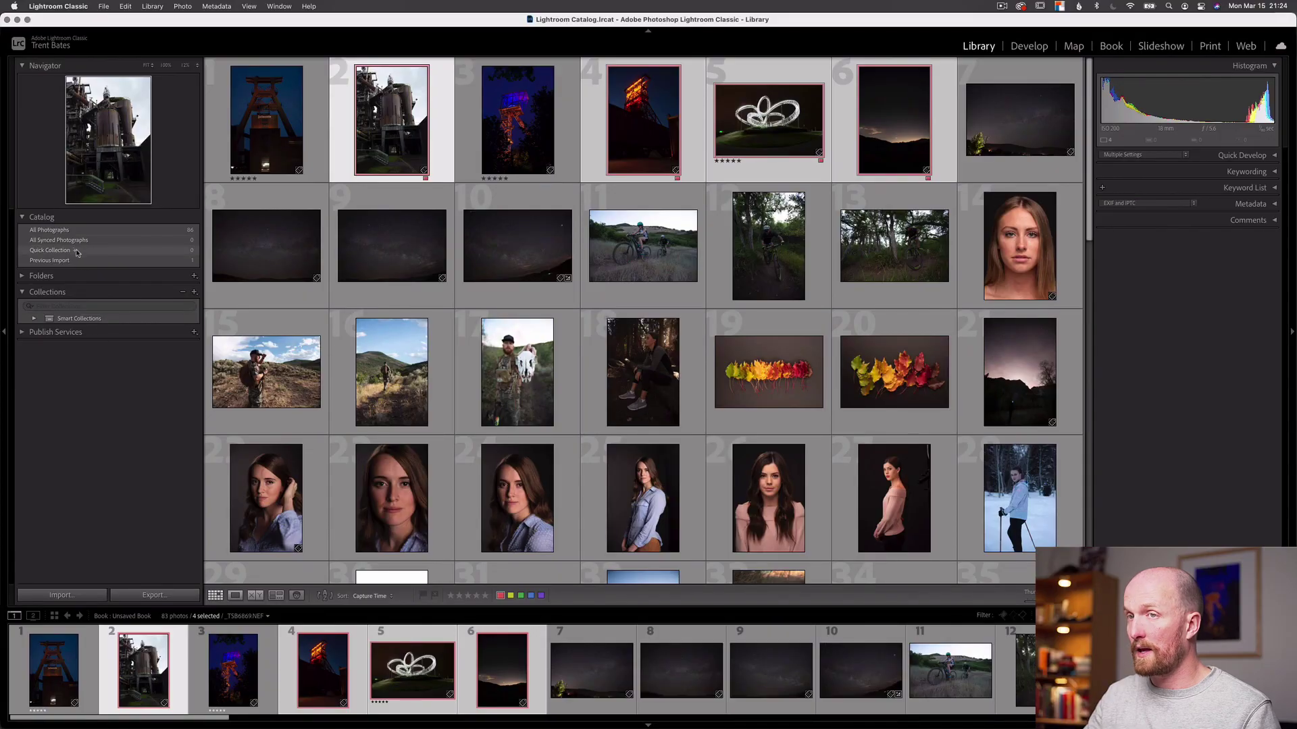
Check the Quick Collection, and add the first three photos from All Photographs to it one by one in Loupe view
click(77, 255)
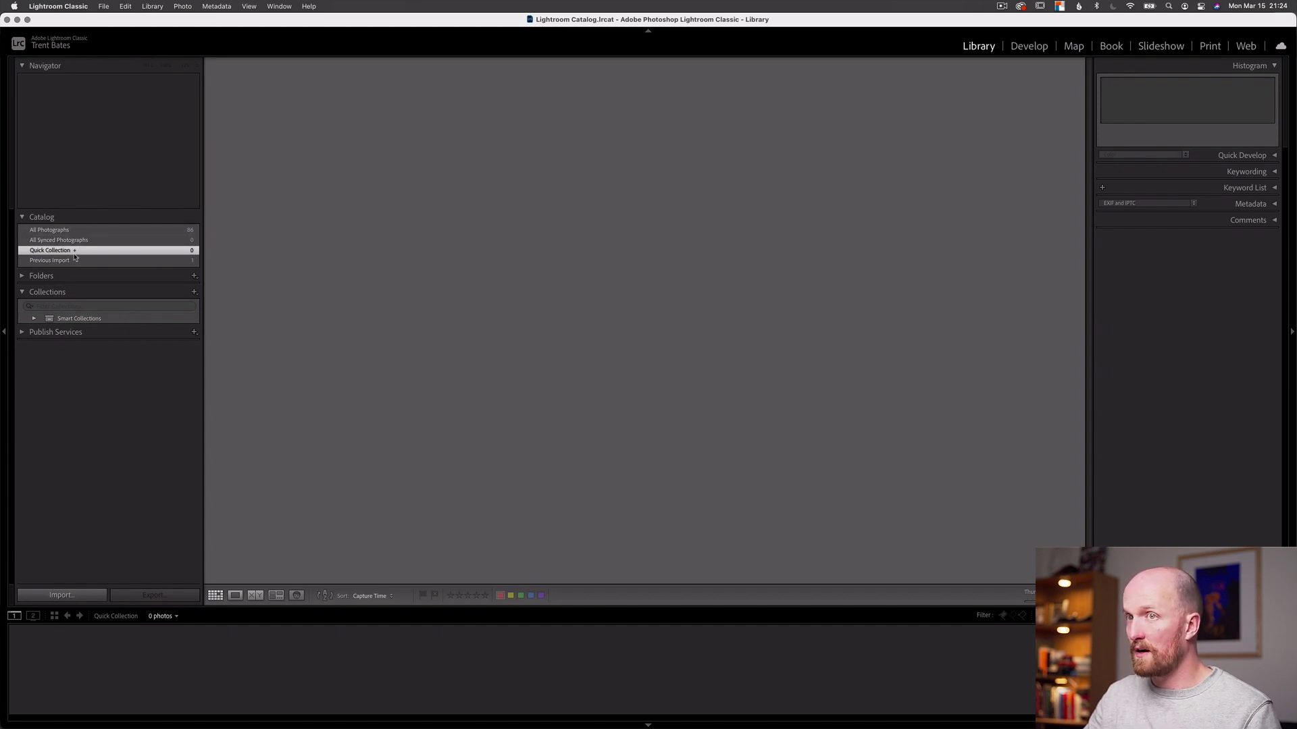
click(81, 231)
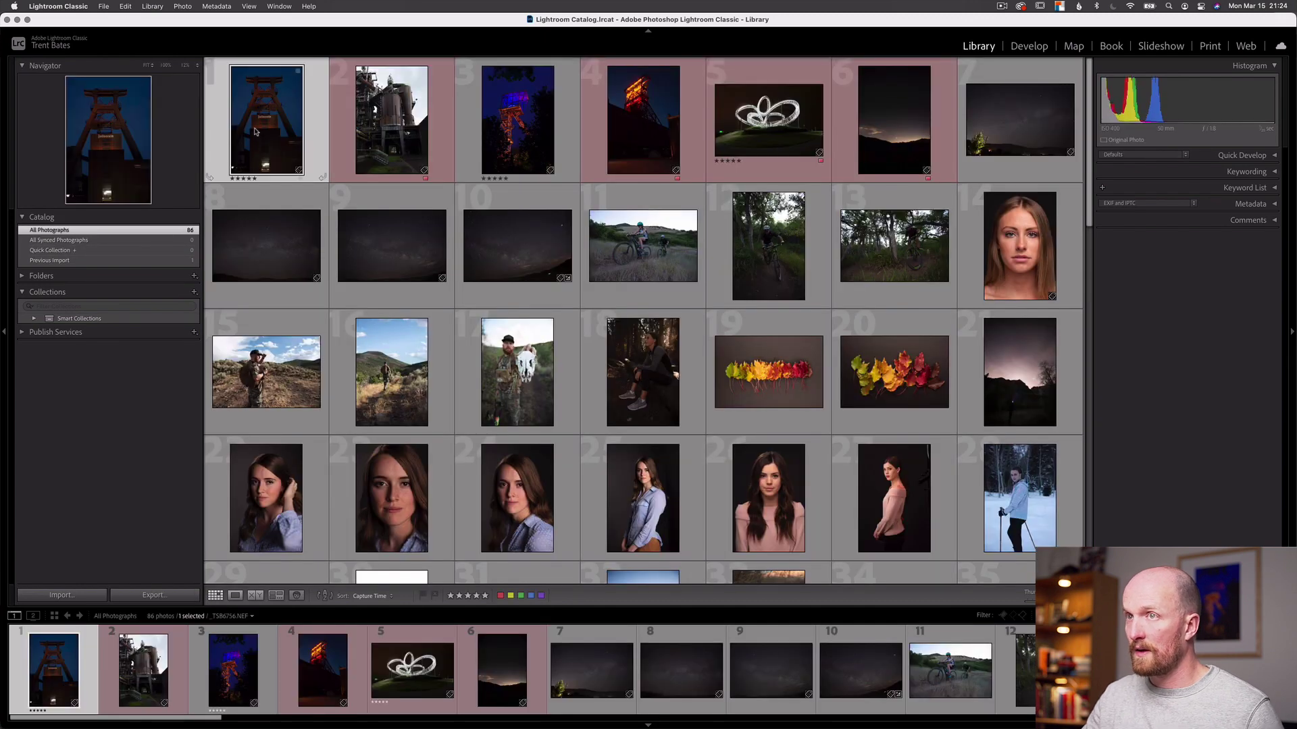
double_click(255, 132)
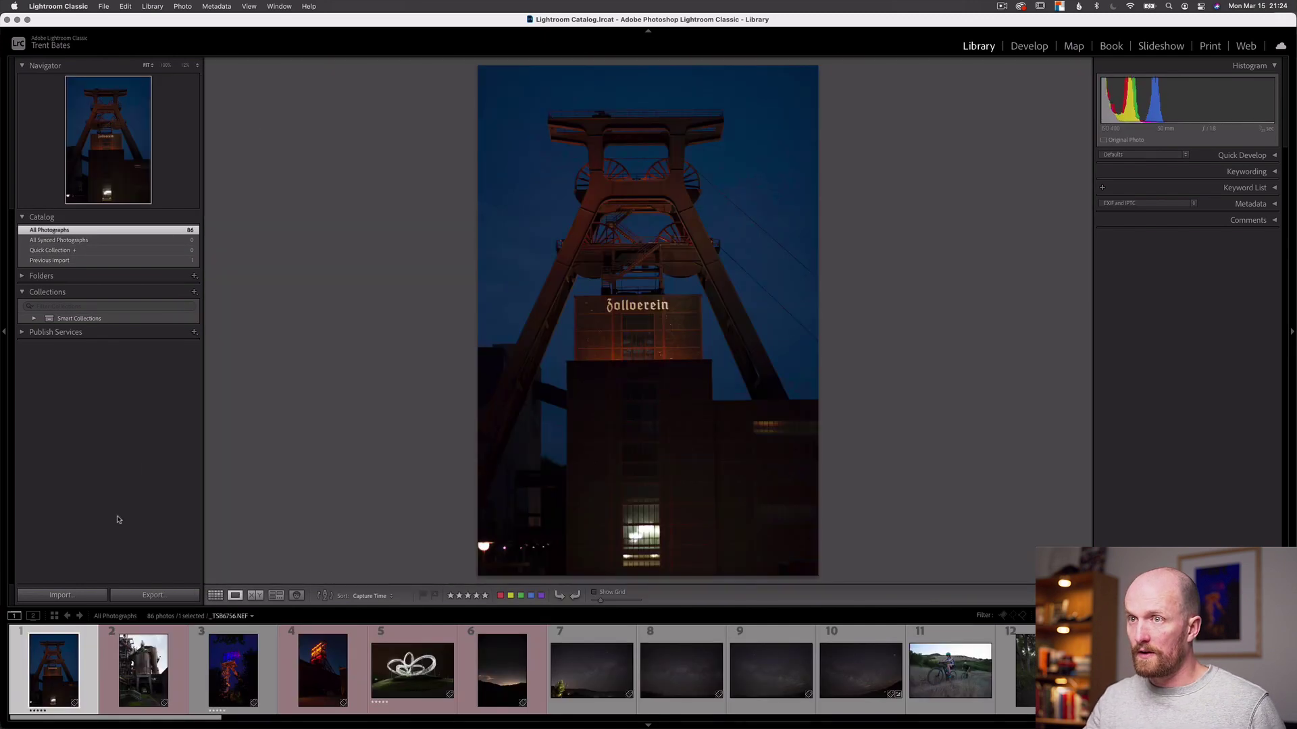
key(b)
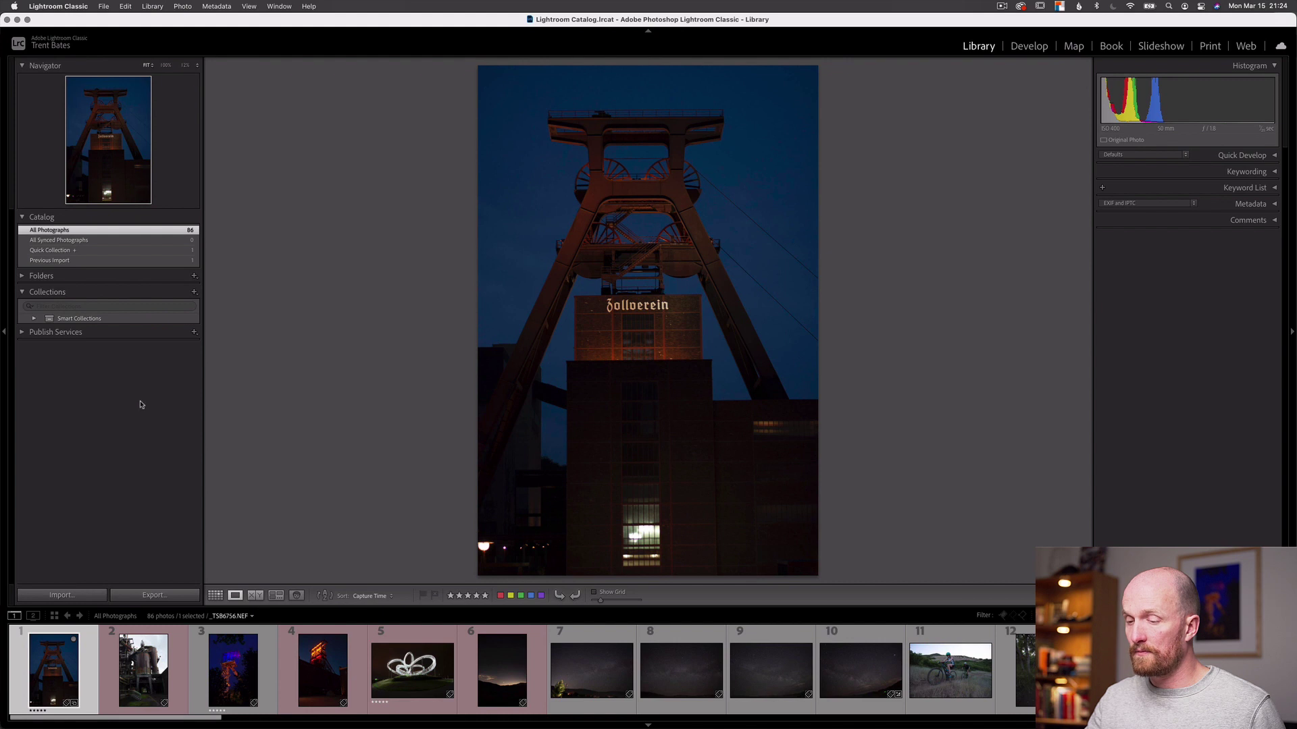
key(Right)
key(b)
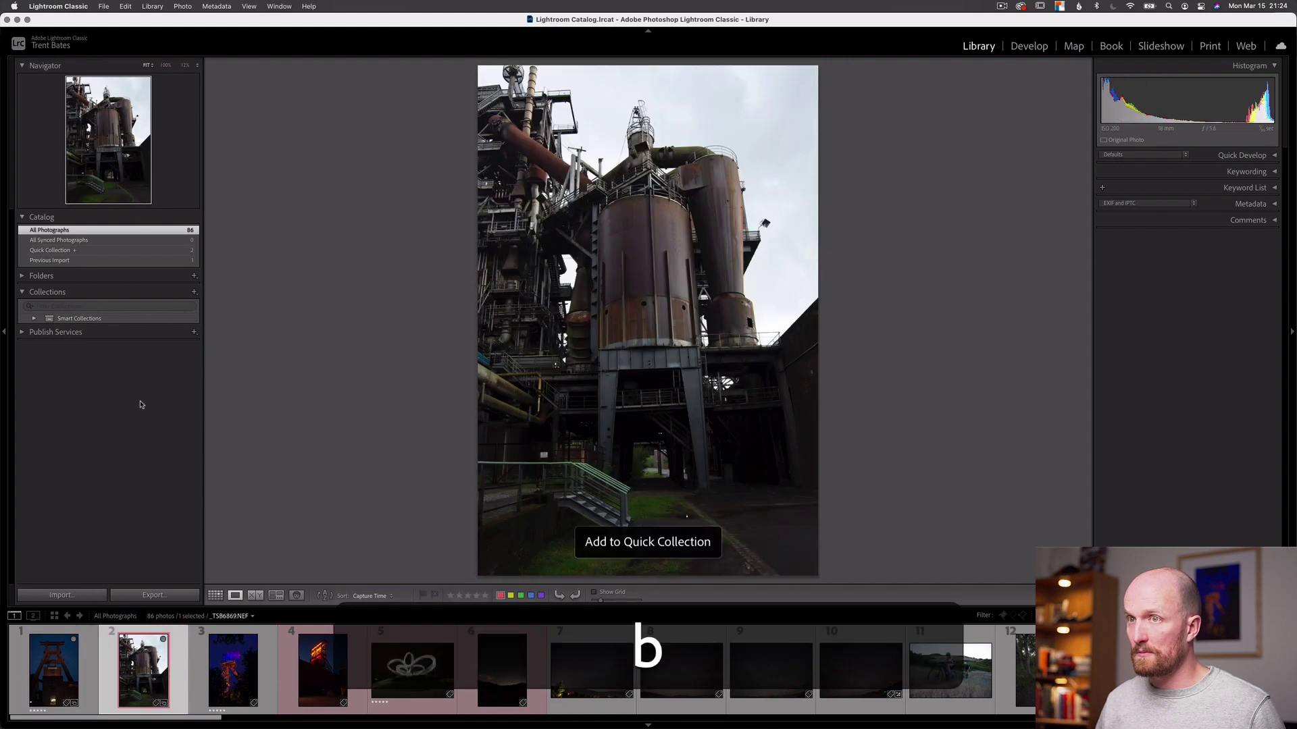
key(Right)
key(b)
key(Right)
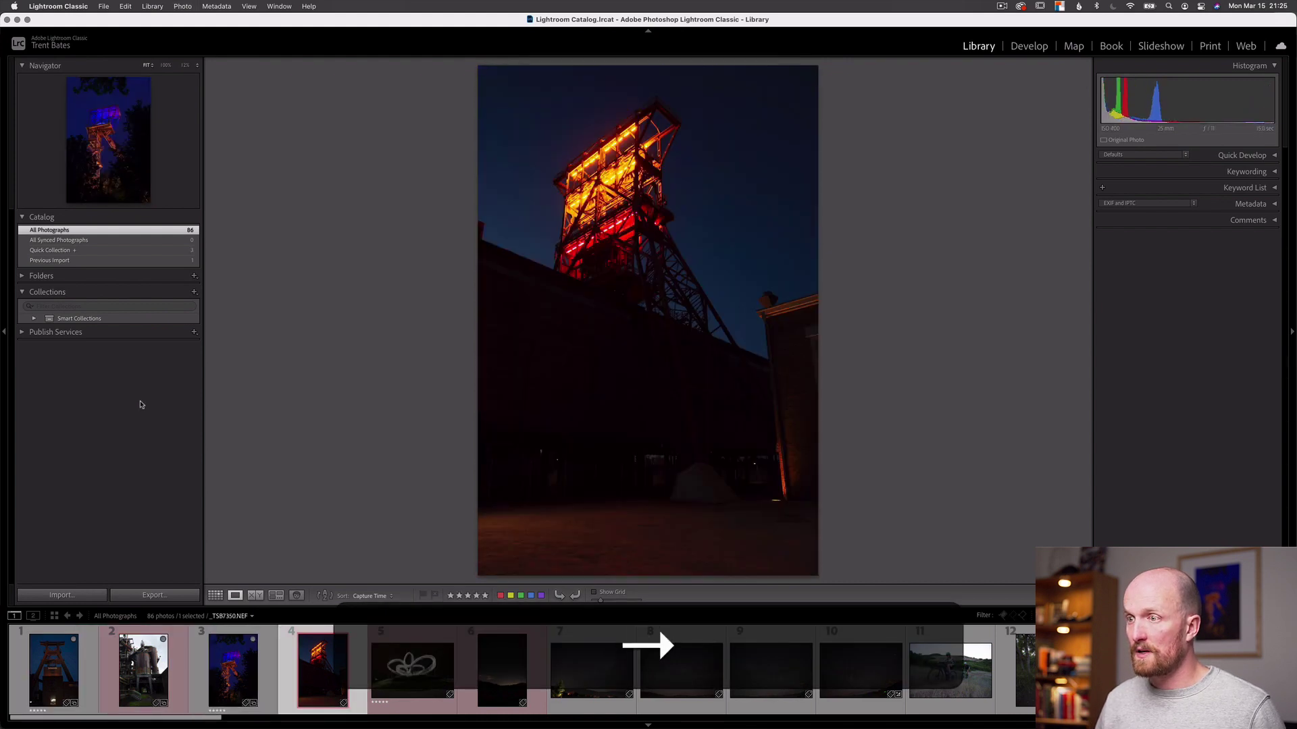
Add the seventh photo and the eleventh photo, the two mountain bikers, from All Photographs to the Quick Collection
key(Right)
key(Right)
key(Right)
key(b)
key(Right)
key(Right)
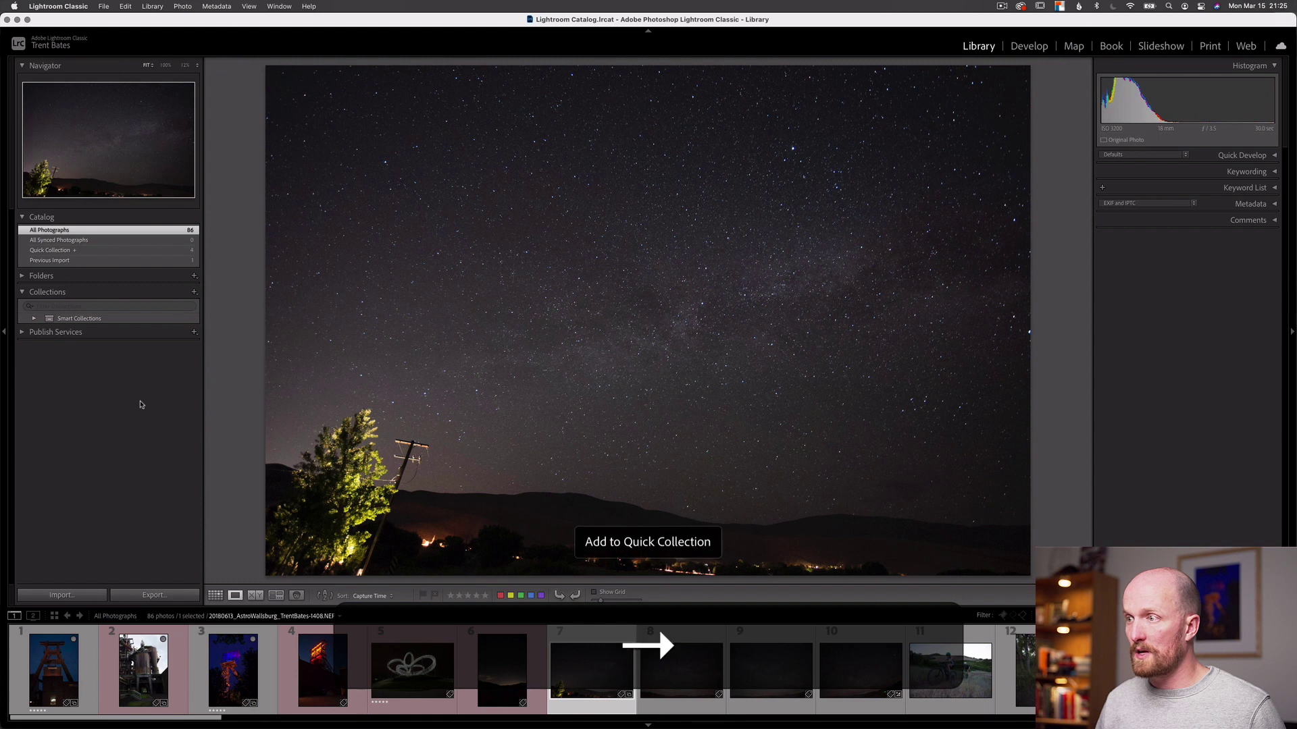
key(Right)
key(Right)
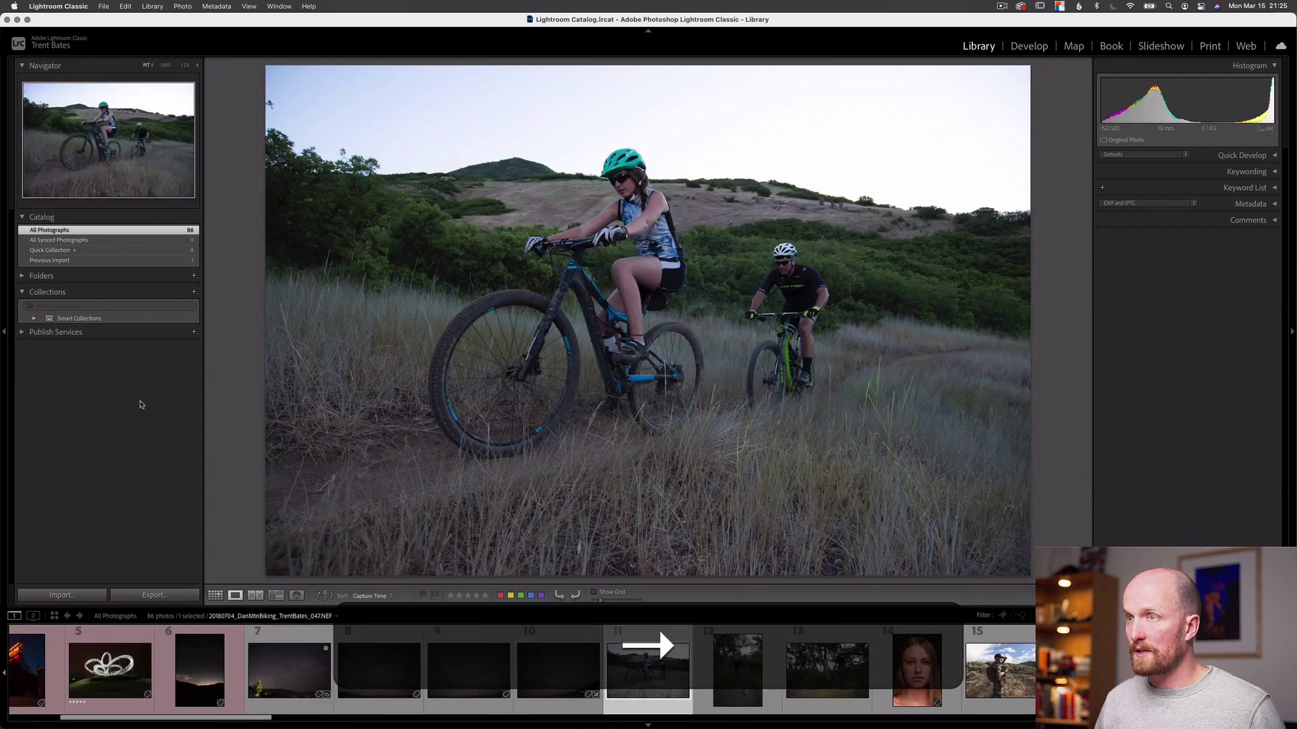
key(b)
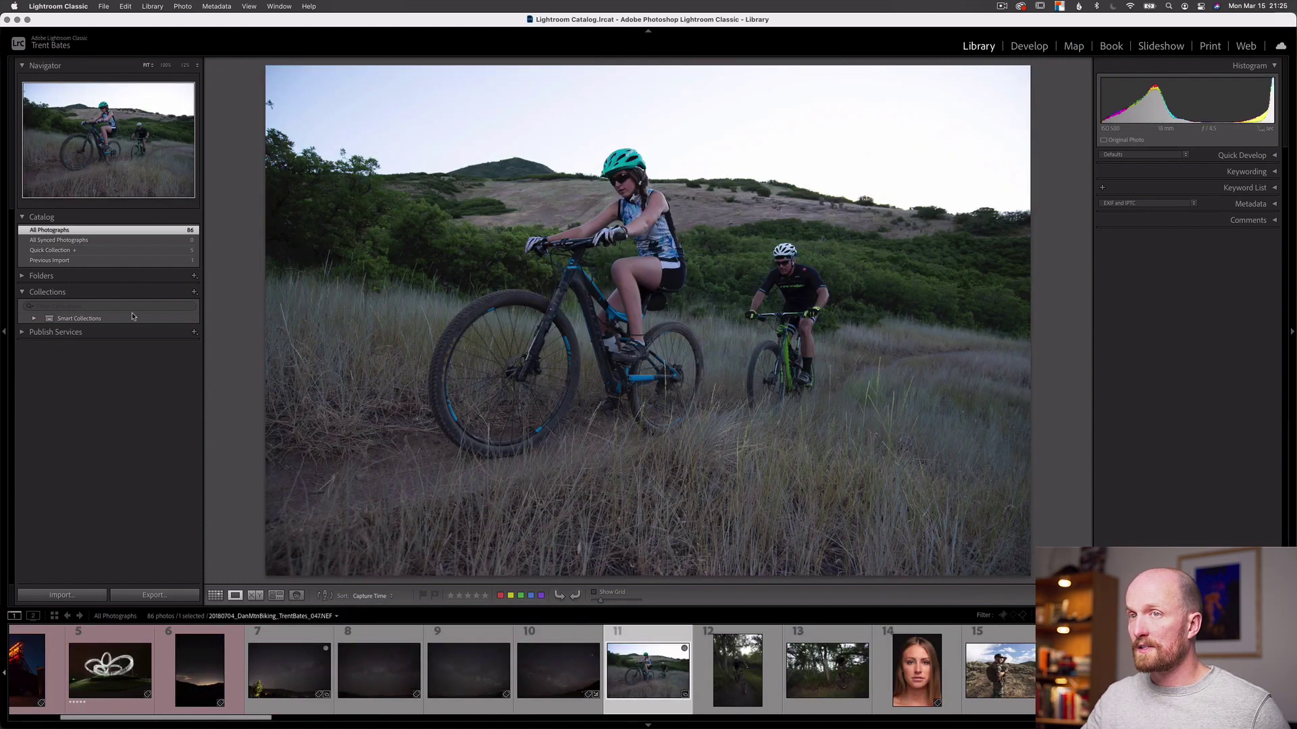
Open the Quick Collection and remove every photo except the first one from it
click(91, 252)
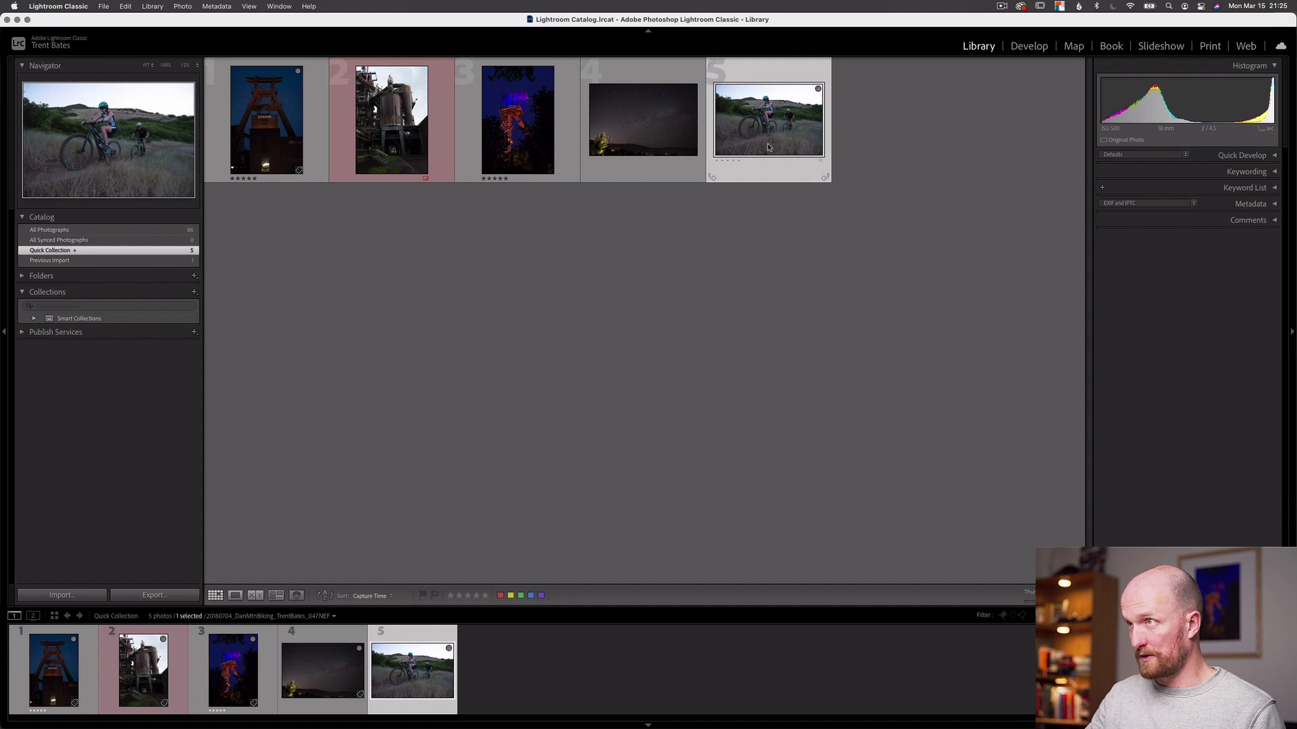
key(b)
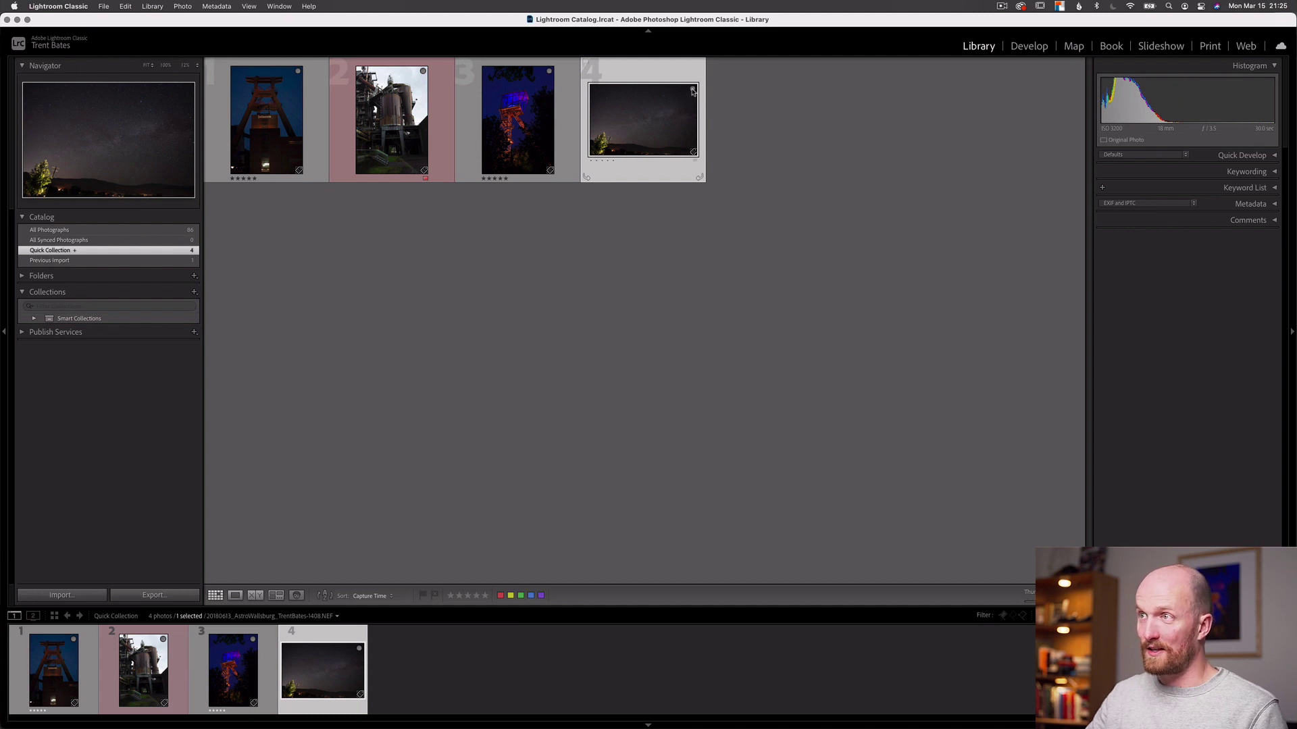
click(693, 90)
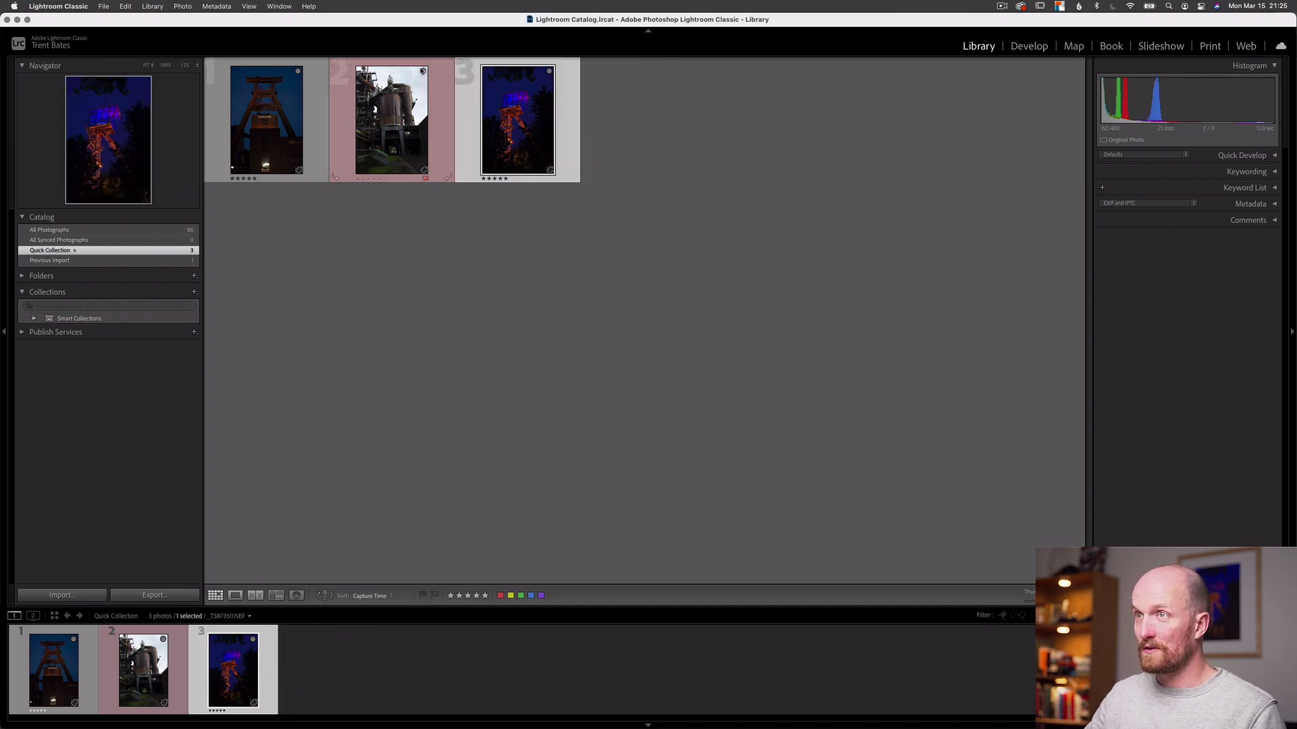
click(423, 72)
click(423, 72)
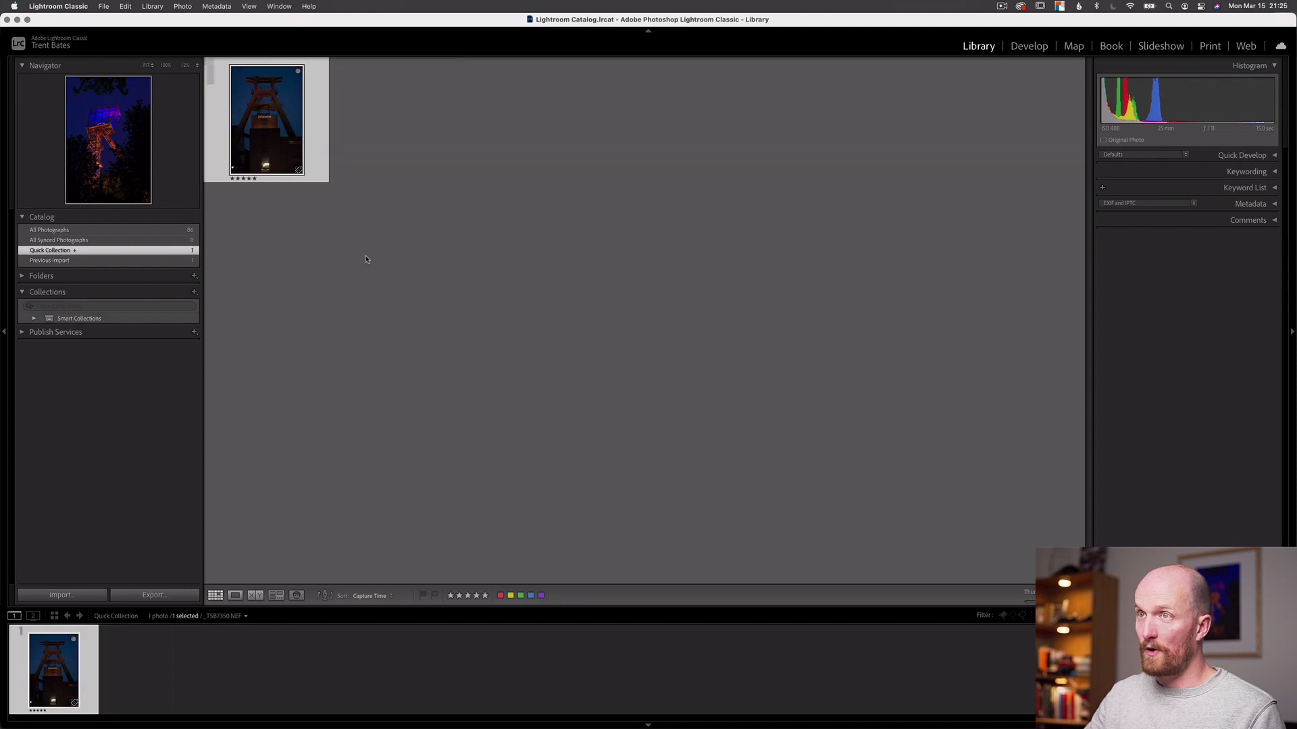
Add the second, third, fourth and sixth photos from All Photographs to the Quick Collection in Grid view
click(135, 230)
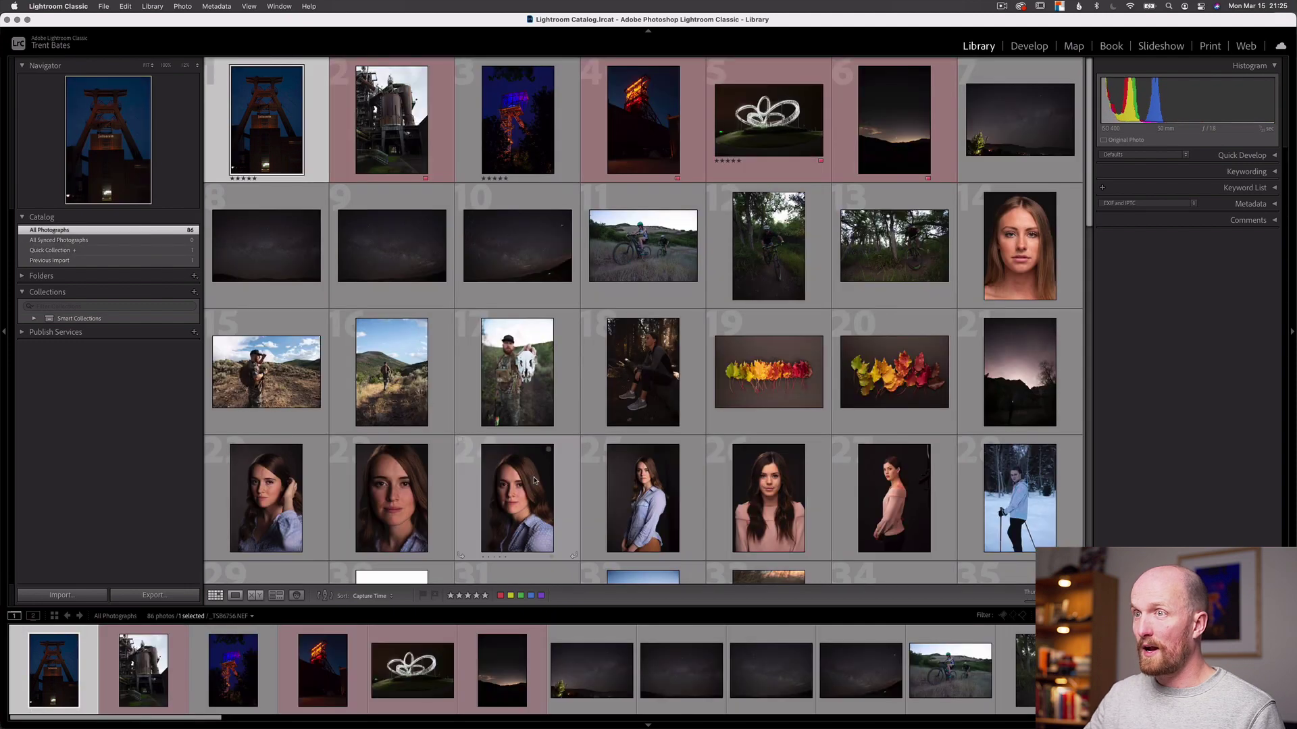
click(426, 161)
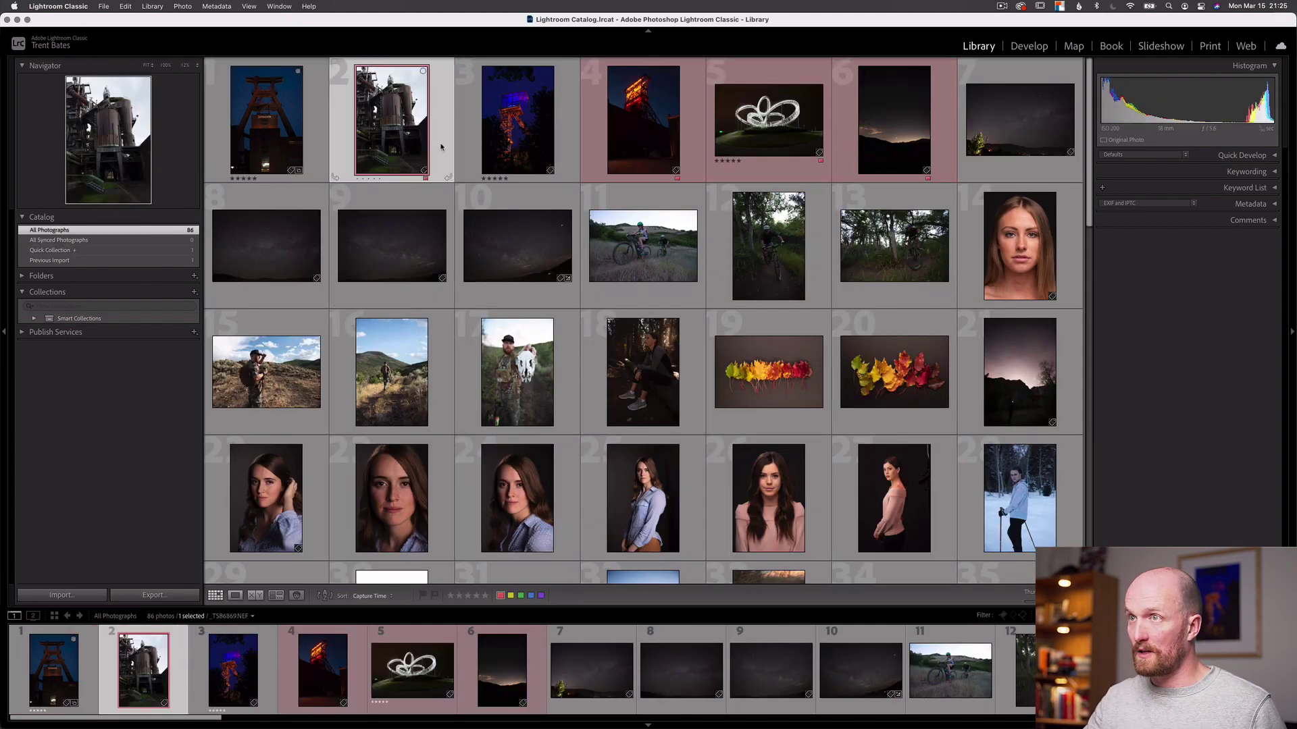
click(423, 72)
click(548, 71)
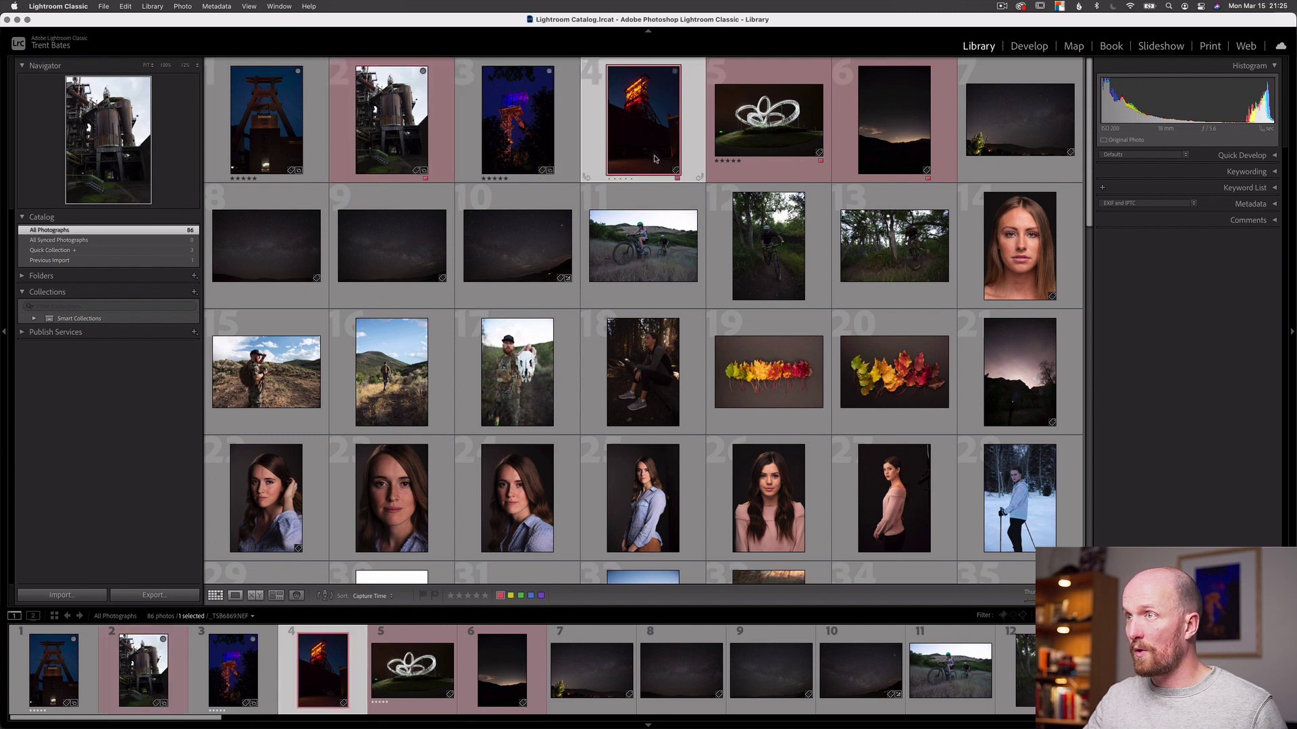
click(633, 118)
key(b)
key(Right)
key(Right)
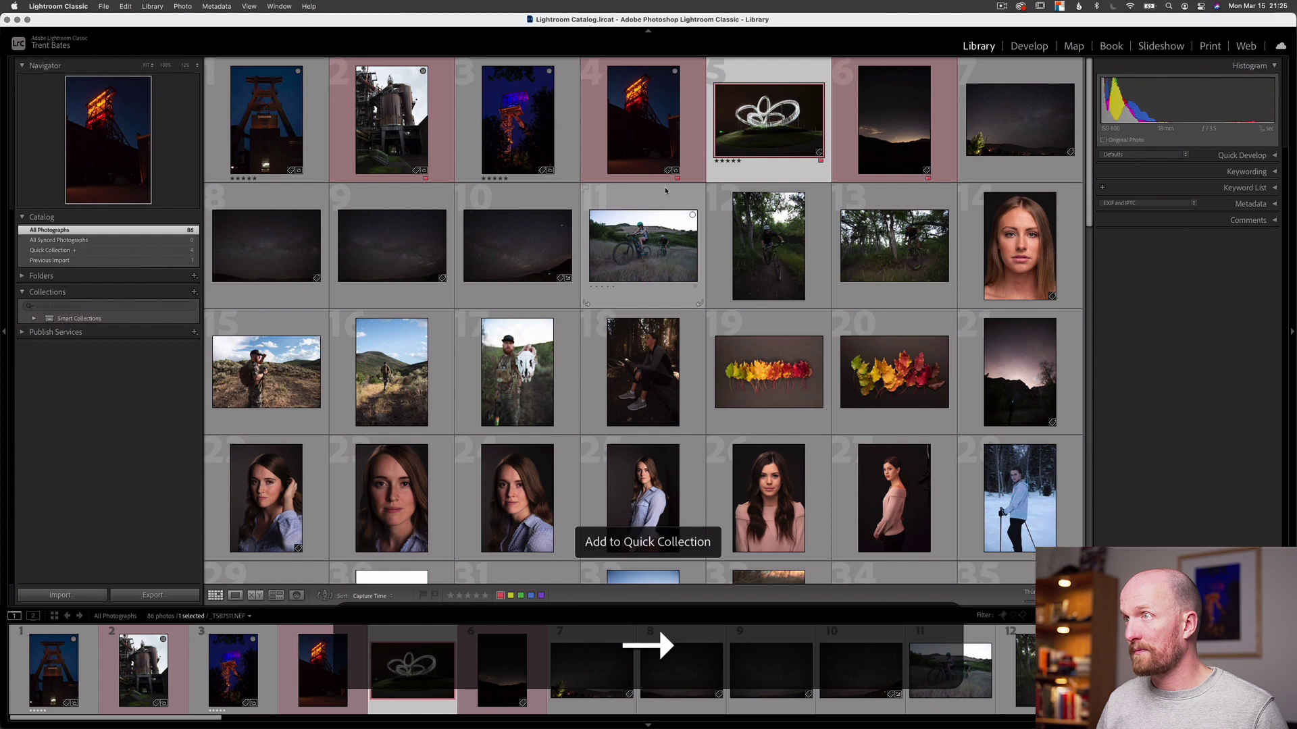
key(b)
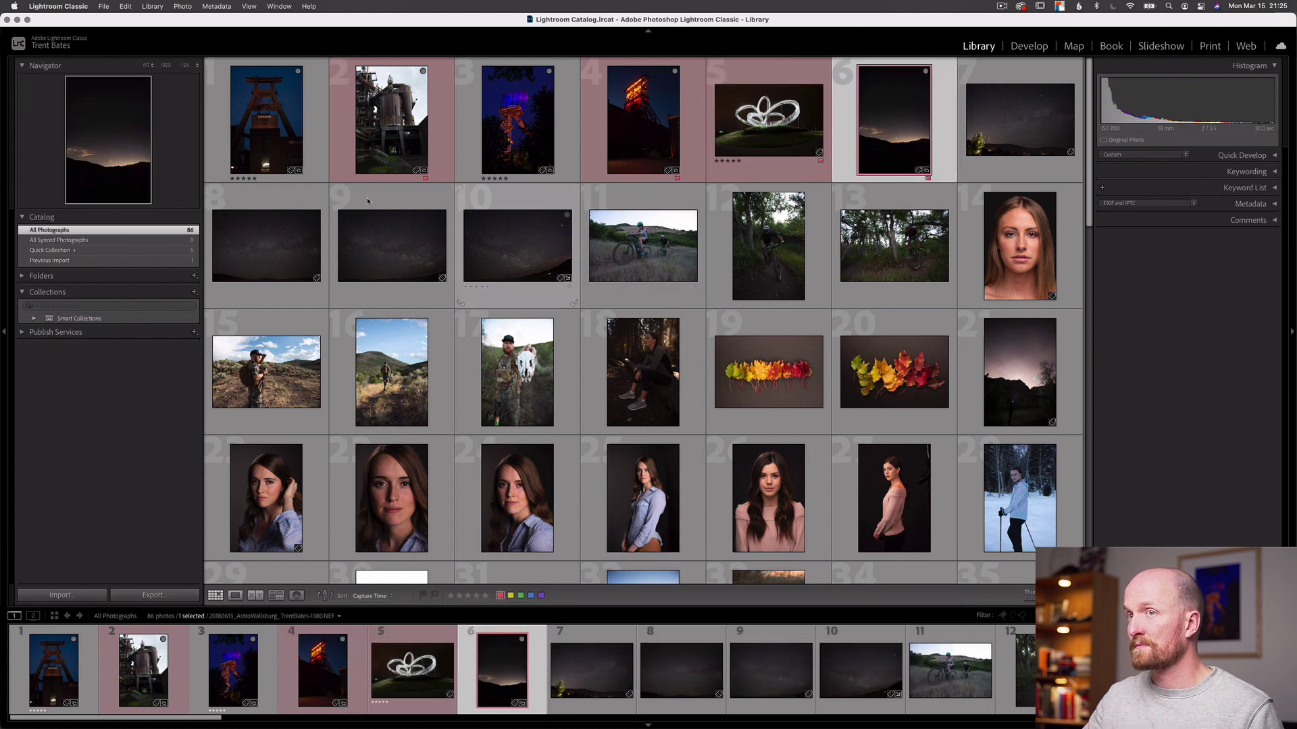
Save the Quick Collection as a collection named German Landscape, with the Quick Collection cleared after saving
click(84, 251)
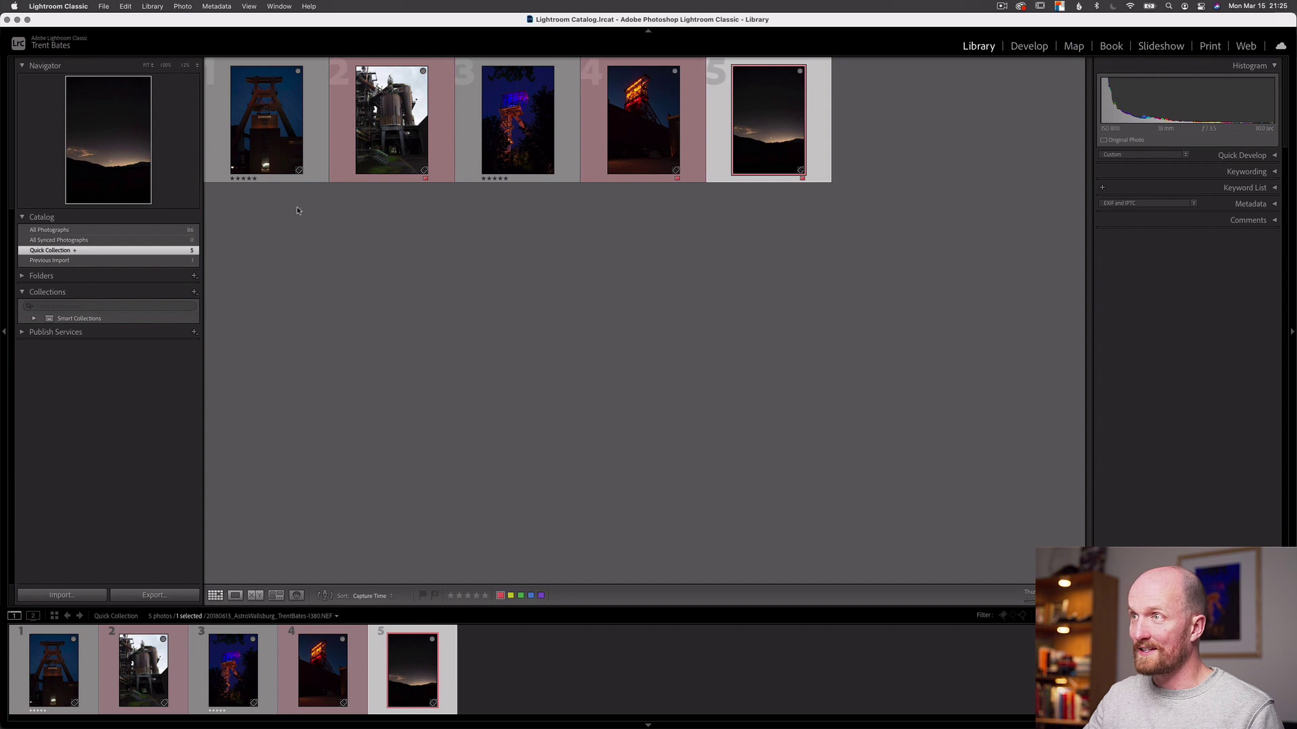
right_click(93, 252)
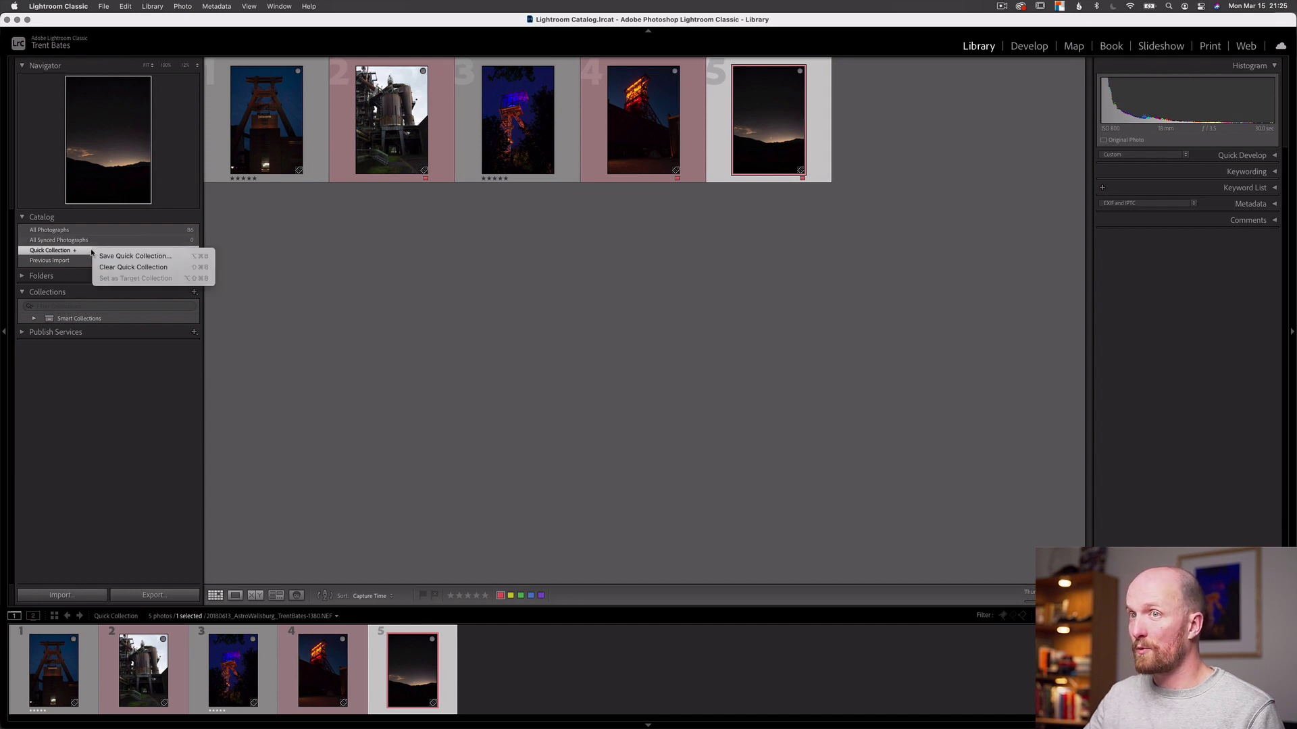
click(124, 256)
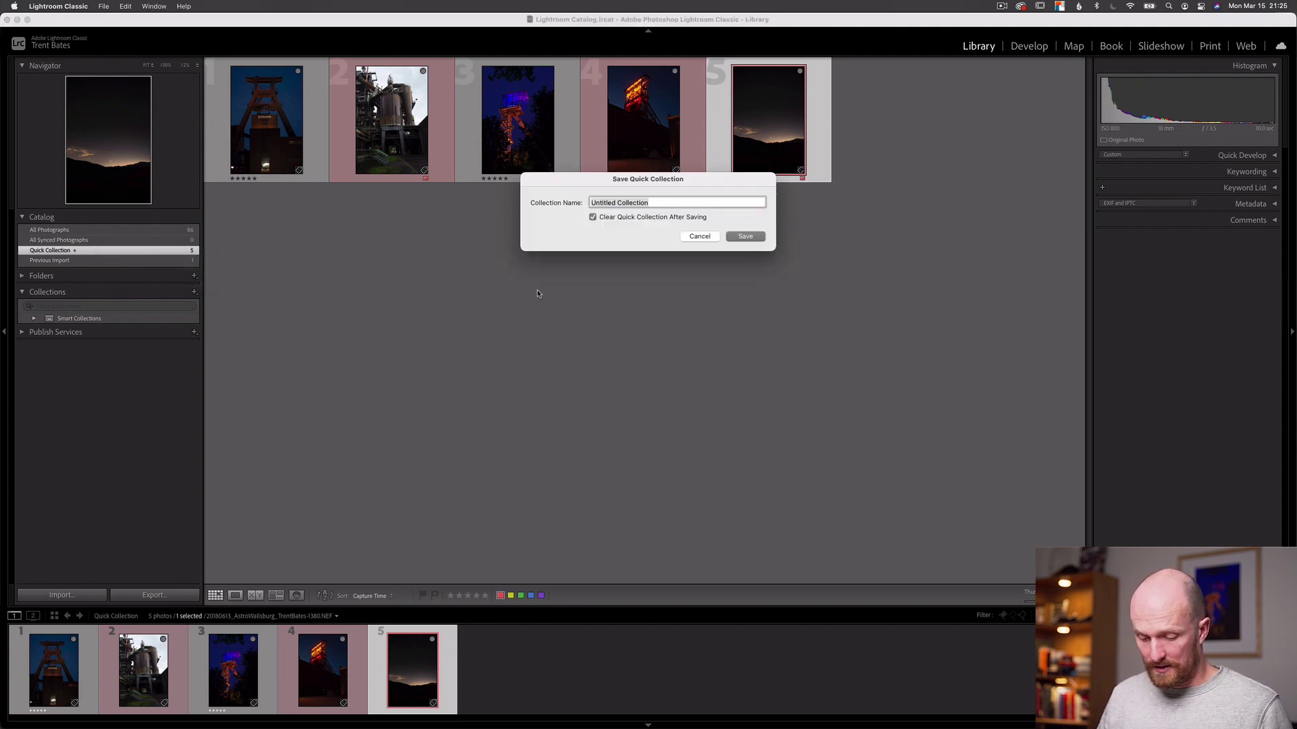
text(German Landscape)
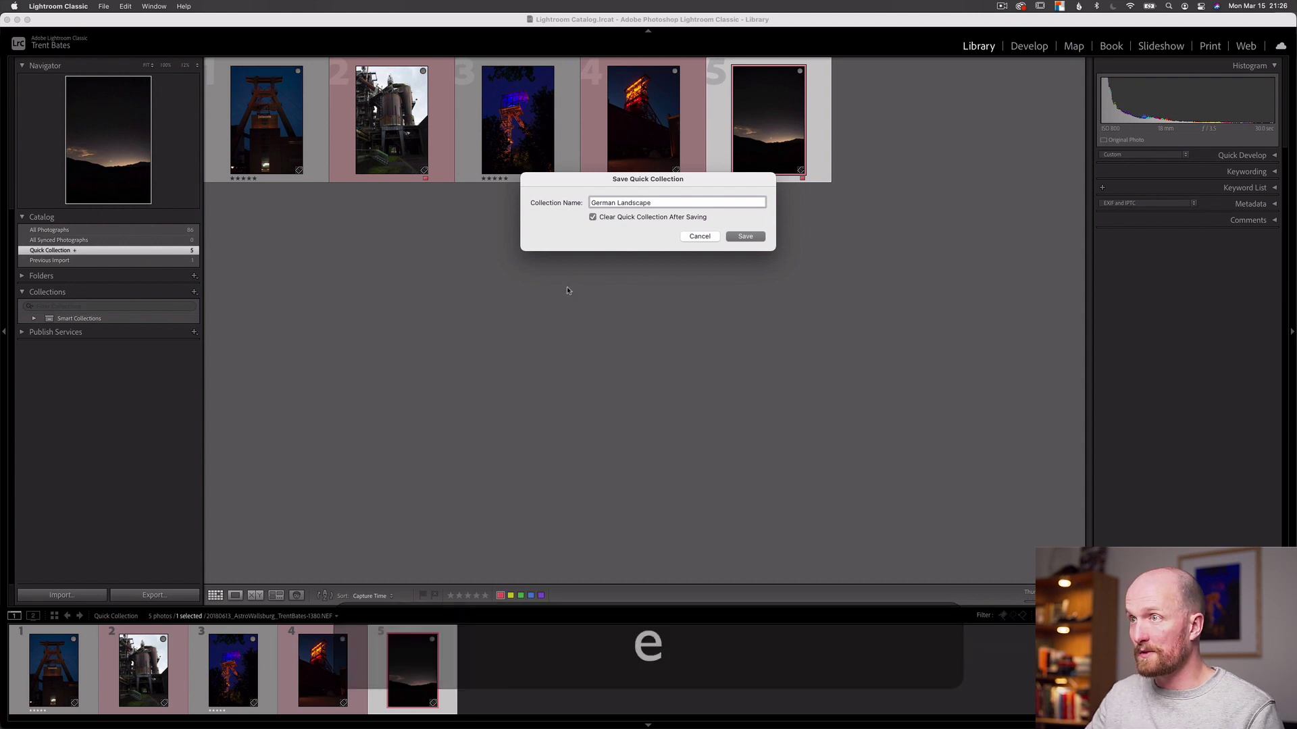
click(745, 238)
Review the Quick Collection's save options without saving, and open the German Landscape collection
right_click(84, 250)
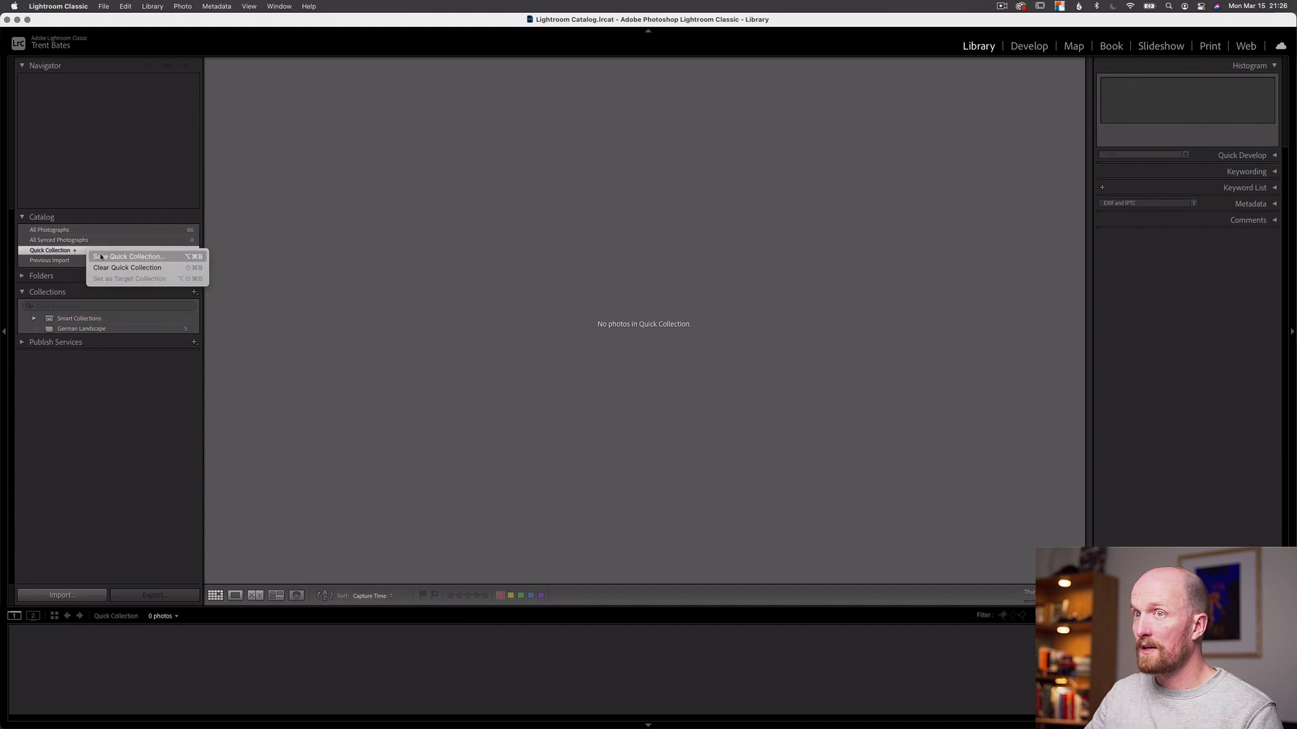
click(428, 302)
key(super+alt+b)
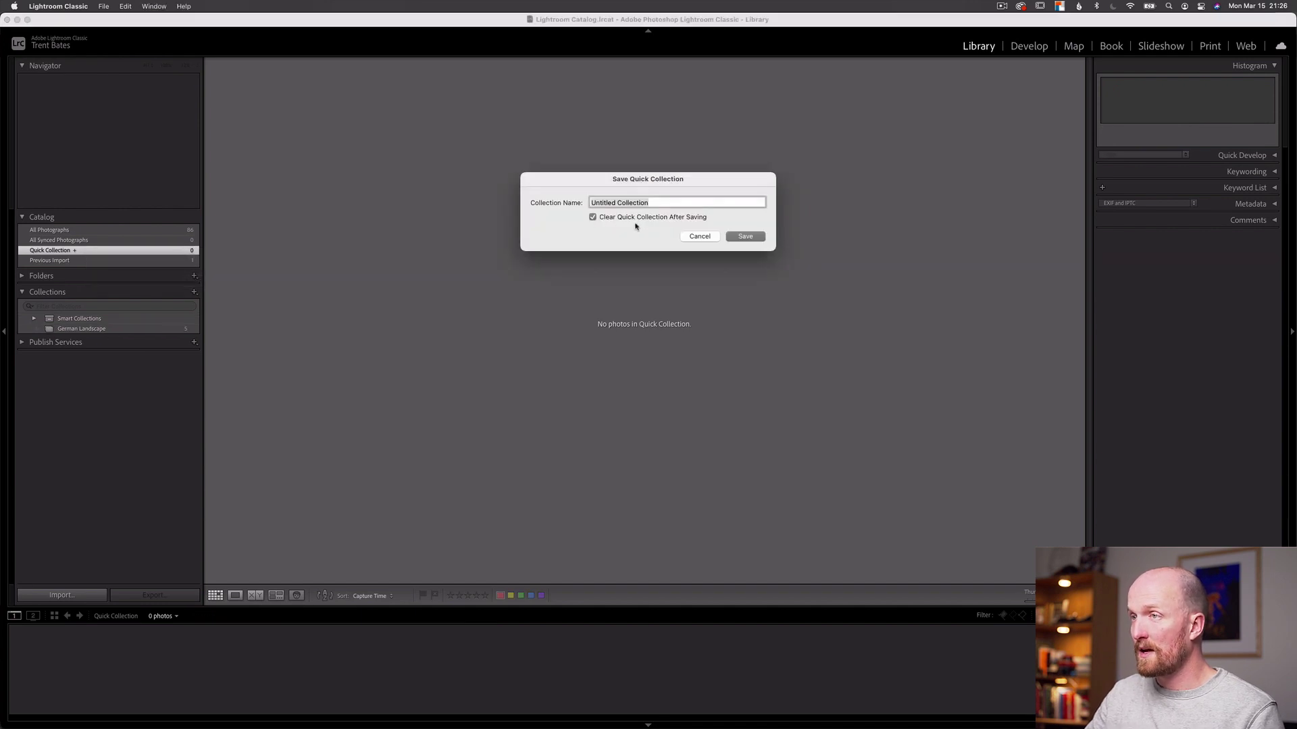
click(700, 237)
click(88, 329)
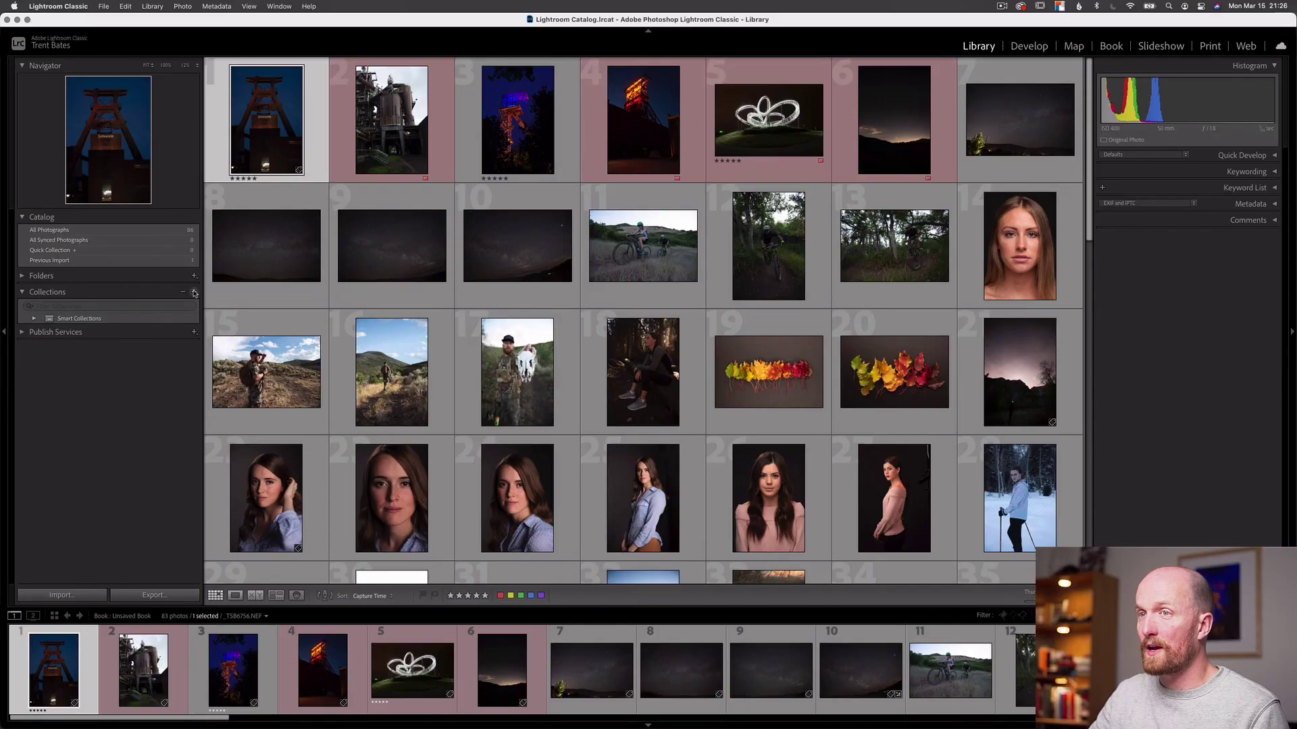
Create a regular collection named German Lanscape outside any set, and make it the target collection
click(194, 293)
click(229, 304)
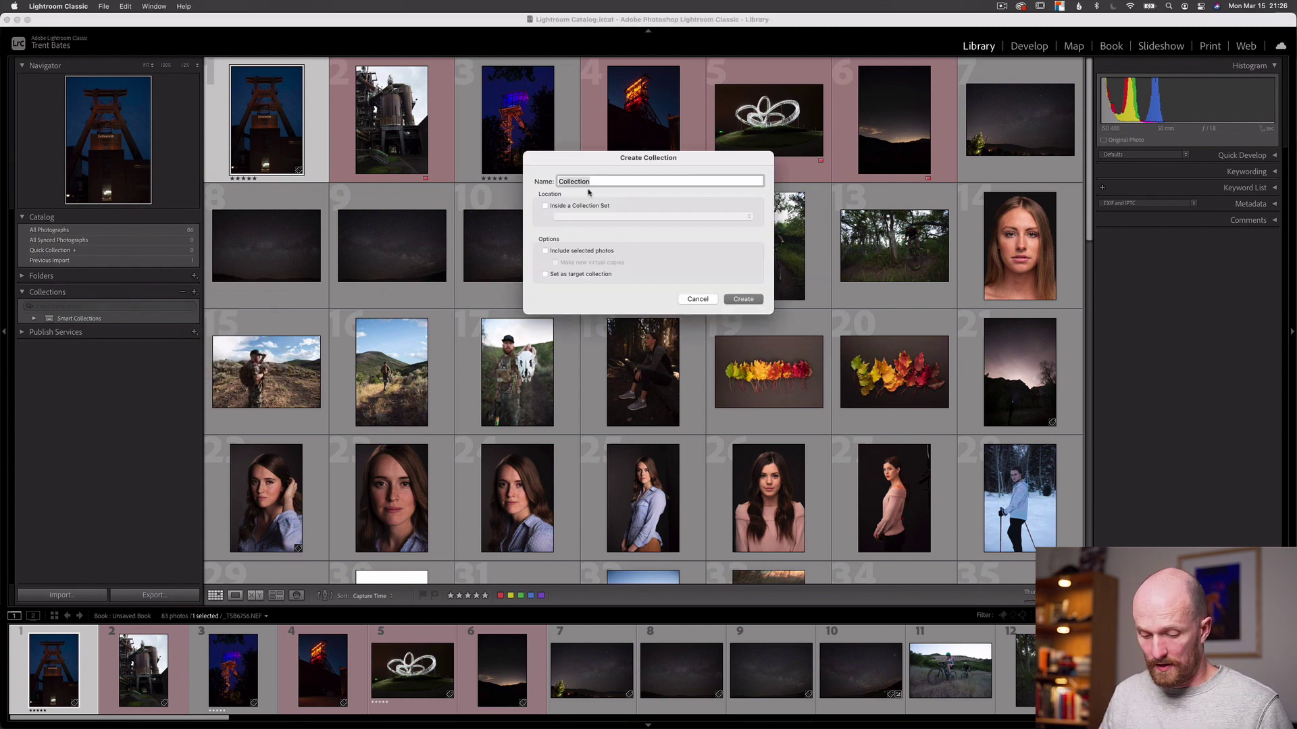
text(German Lanscape)
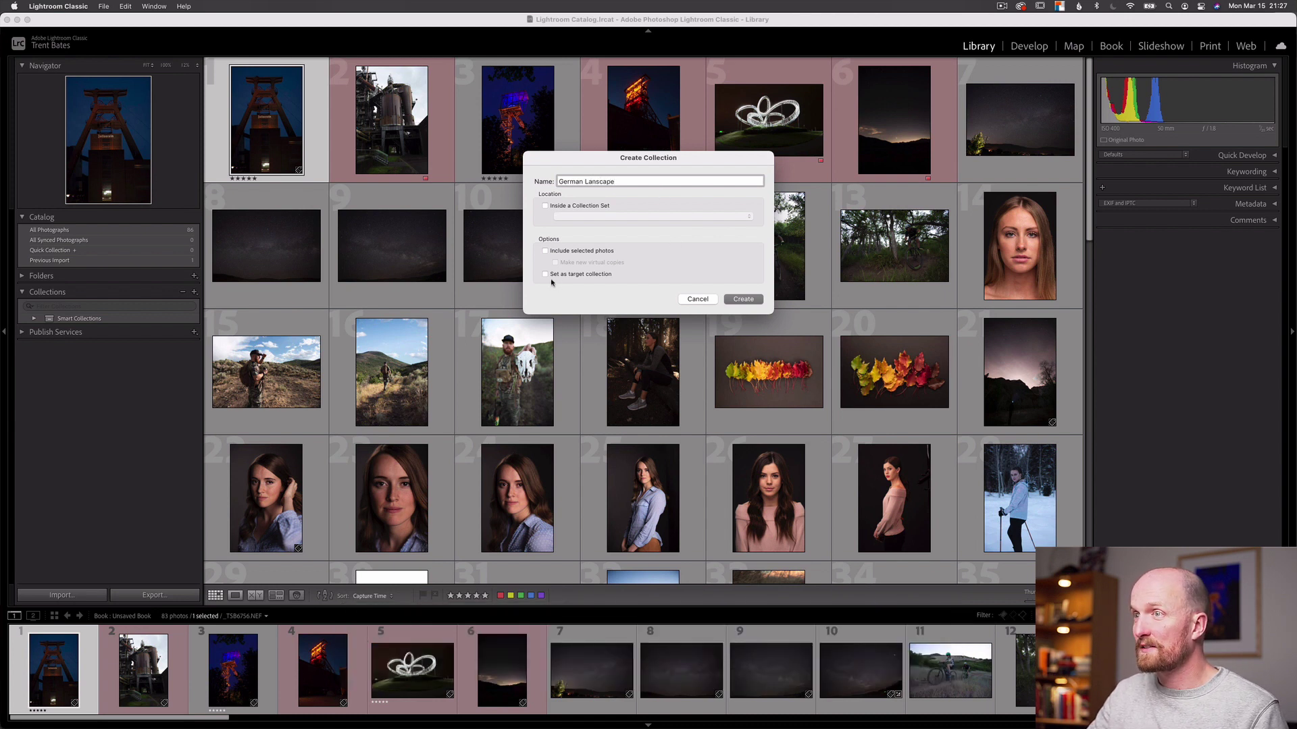
click(743, 298)
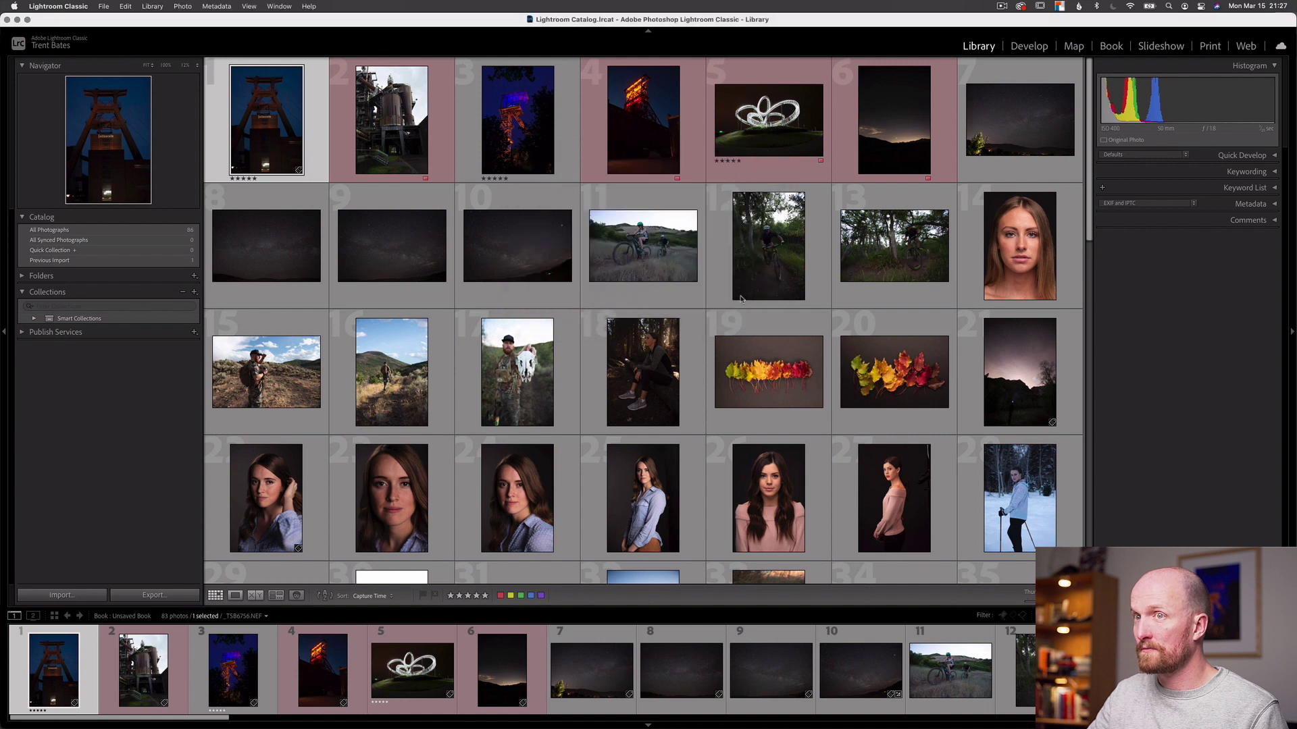
right_click(103, 331)
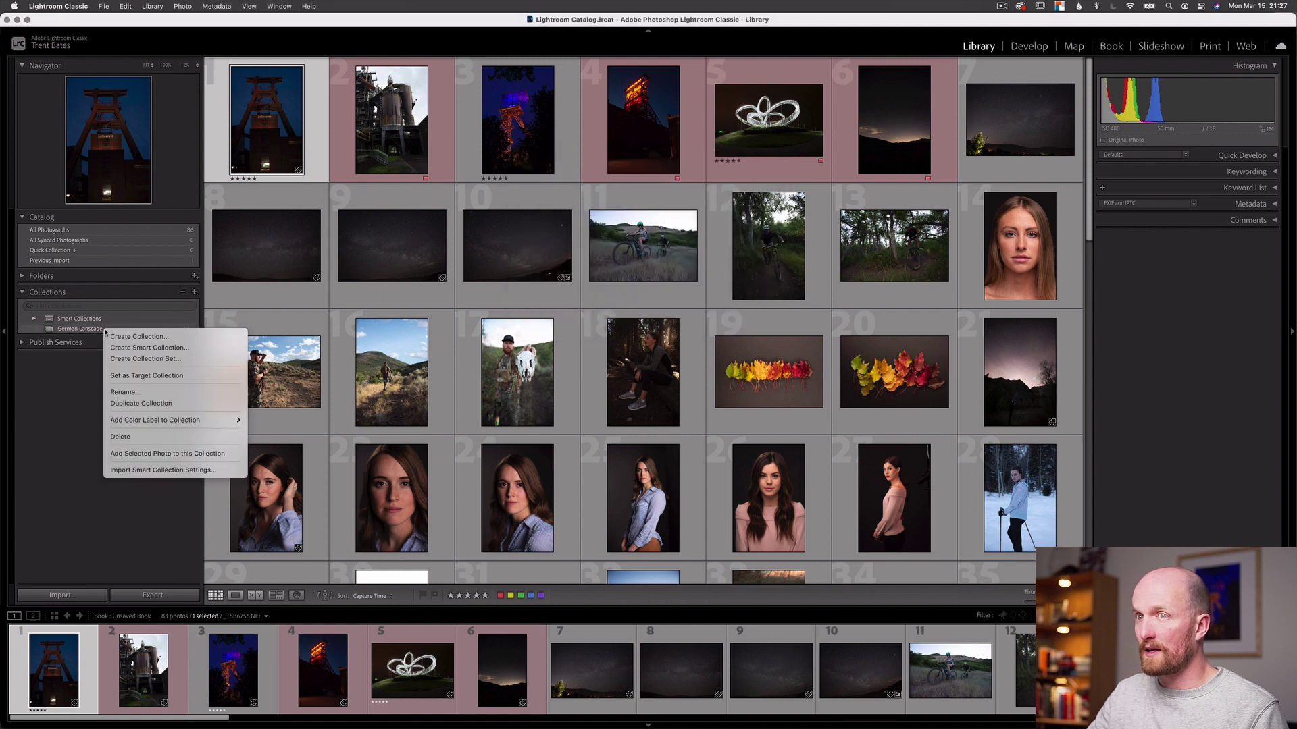
click(166, 377)
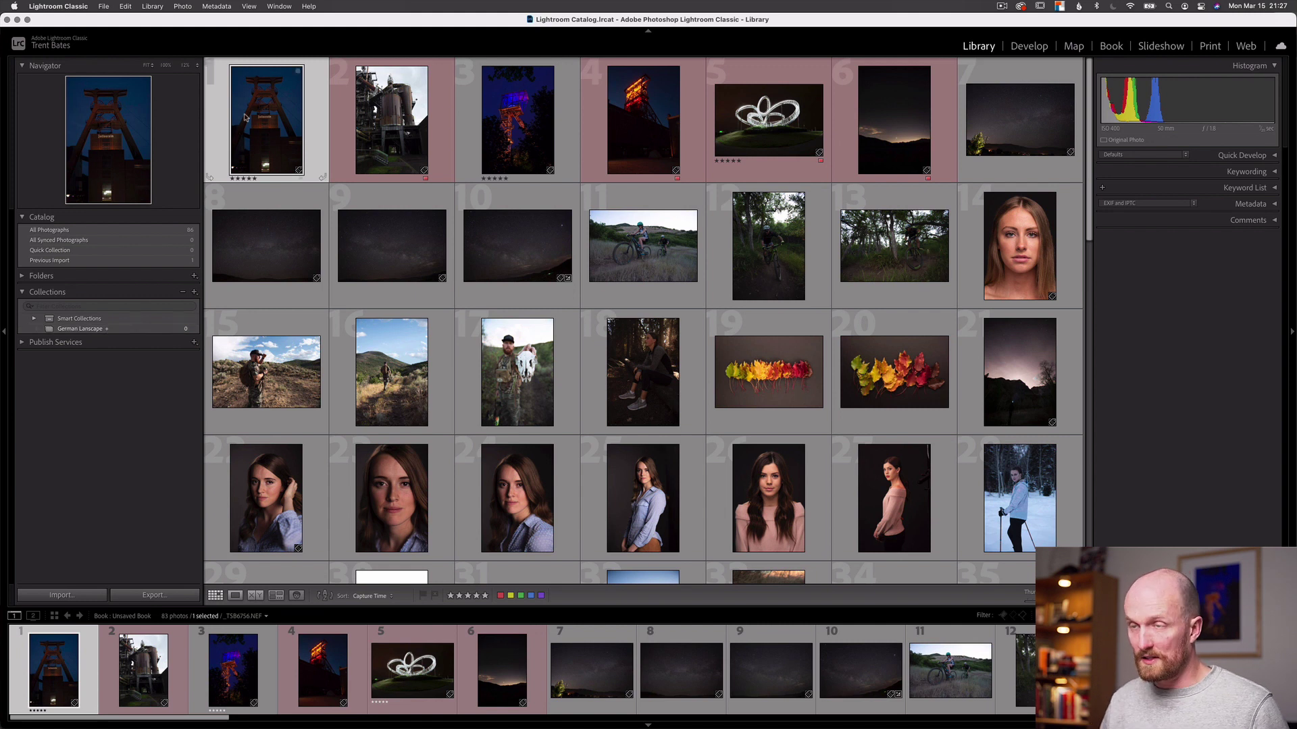
Add the first five photos to the German Lanscape target collection one by one, and open that collection
key(b)
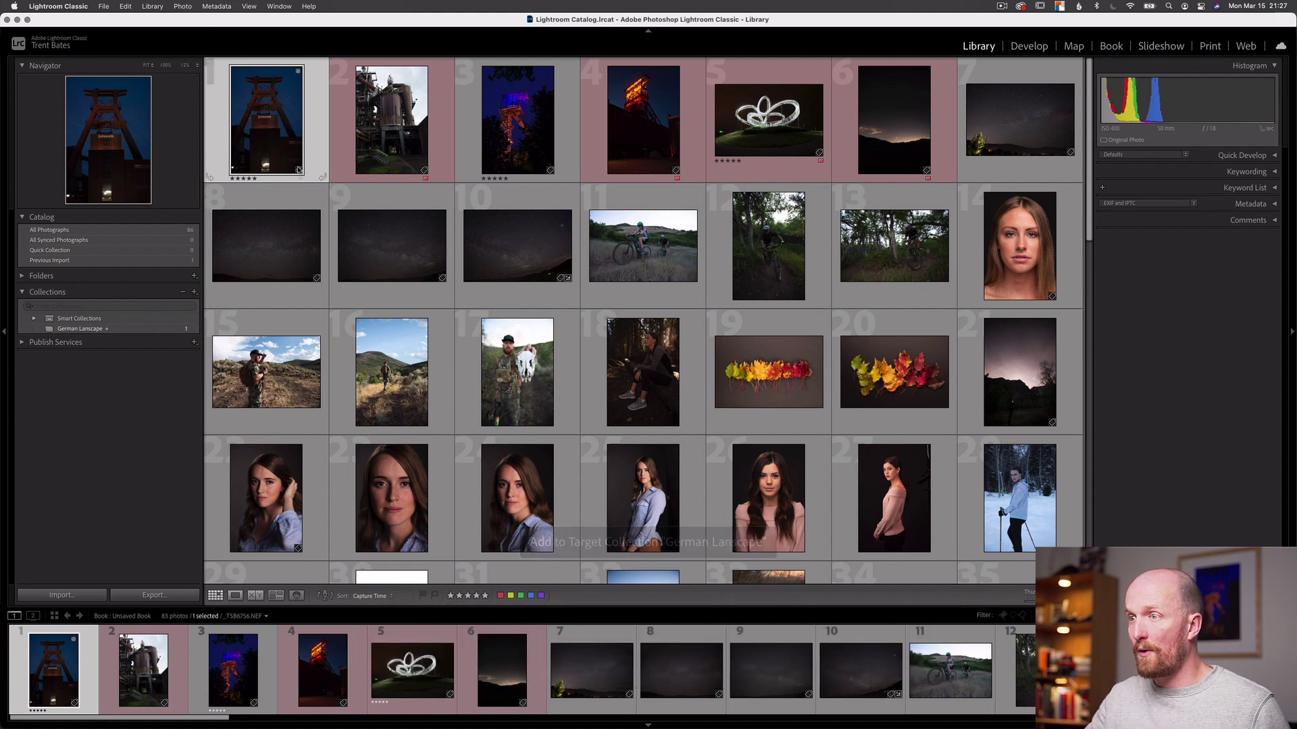
click(403, 133)
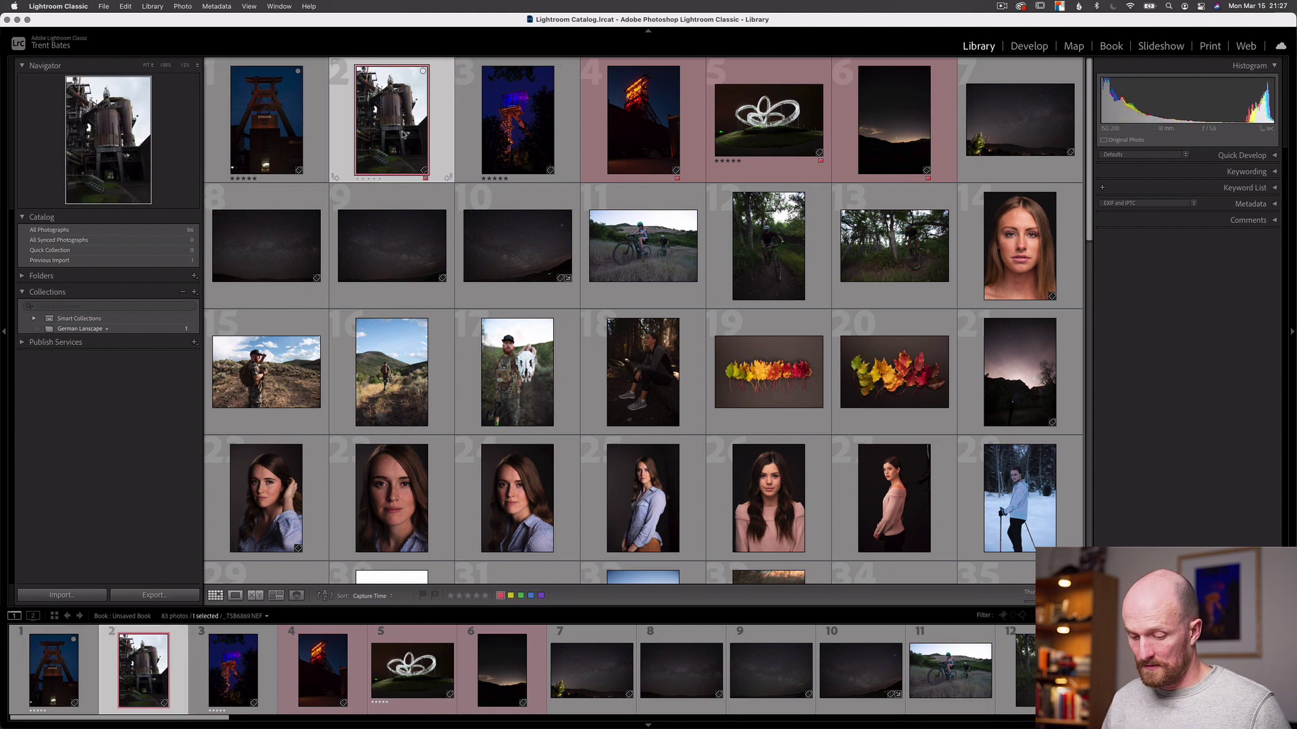
key(b)
key(Right)
key(b)
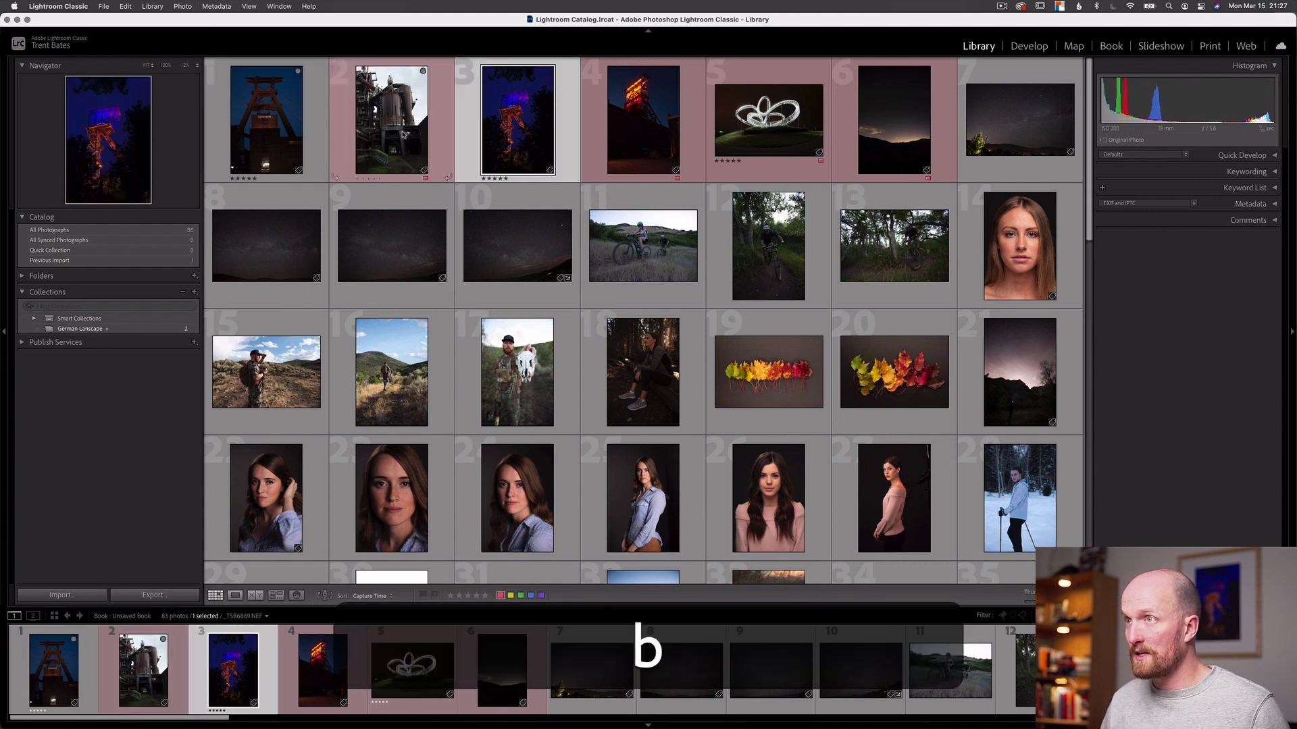
key(Right)
key(b)
key(Right)
key(b)
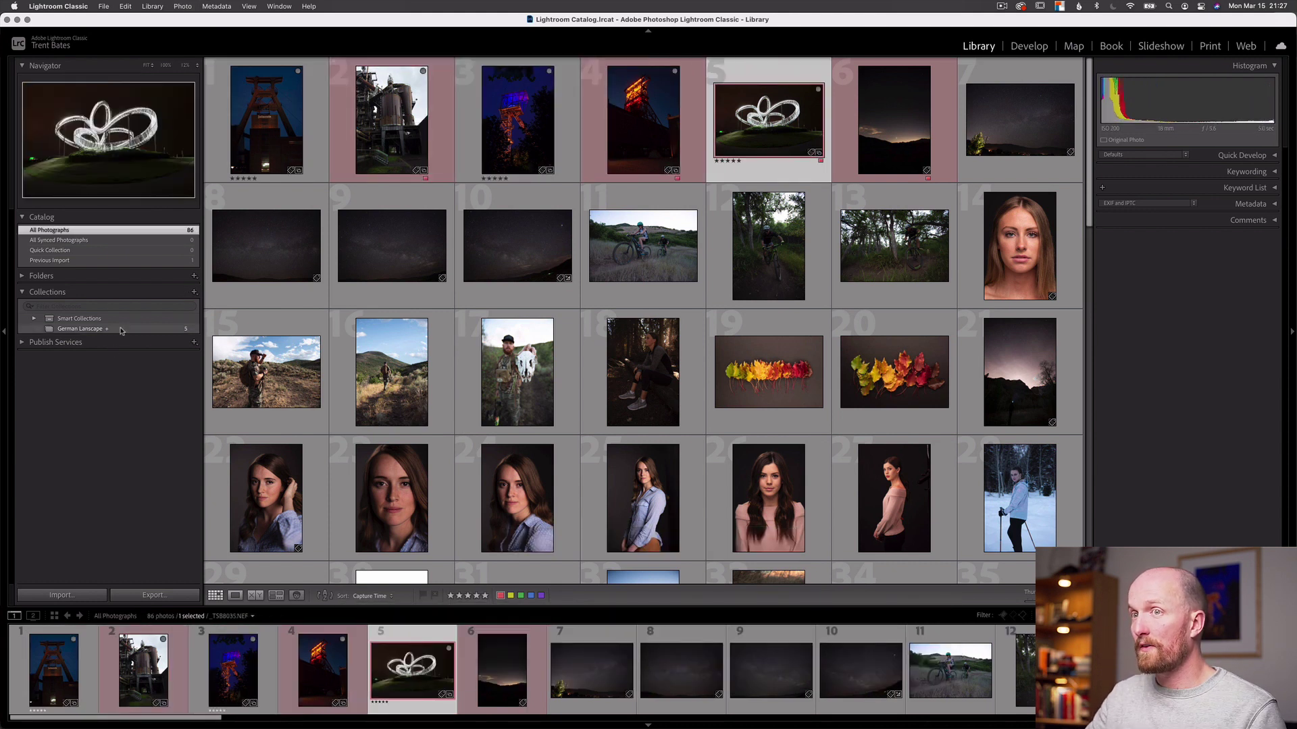
click(116, 330)
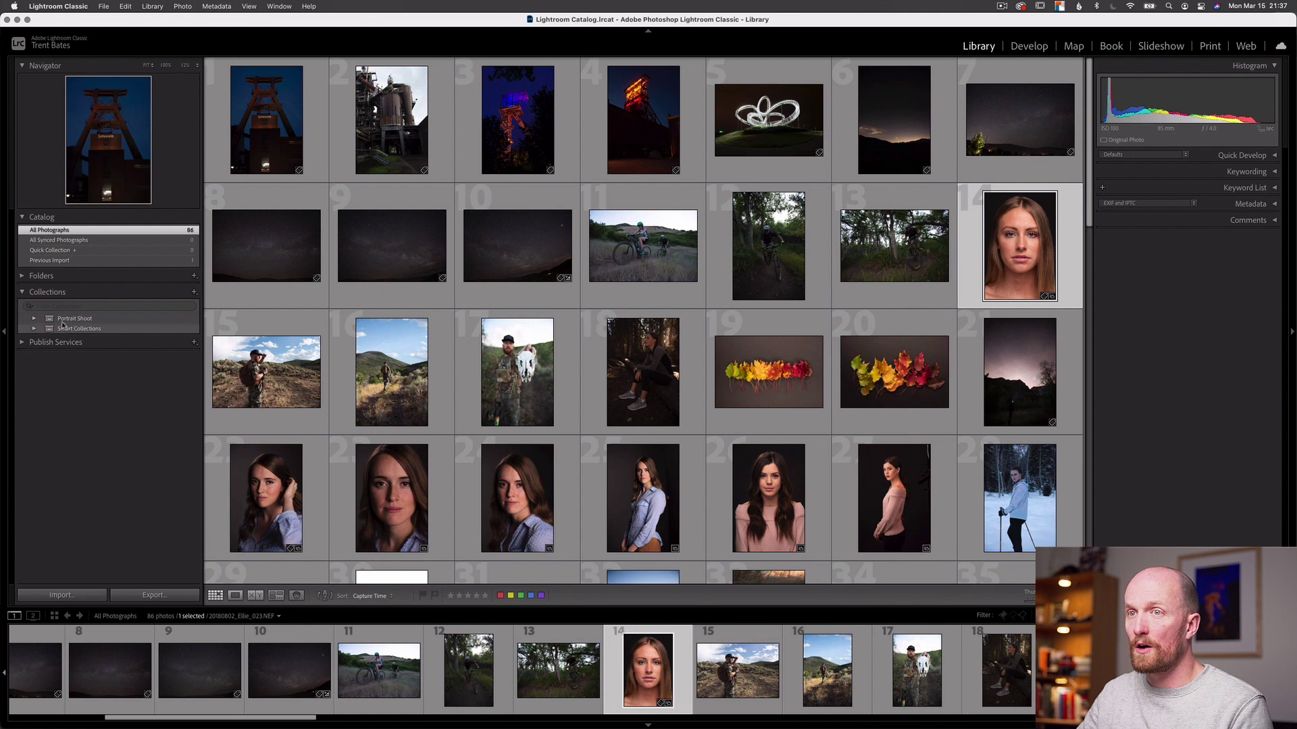
Open the 1 All images collection in the Portrait Shoot set and show its first photo in Loupe view
click(35, 320)
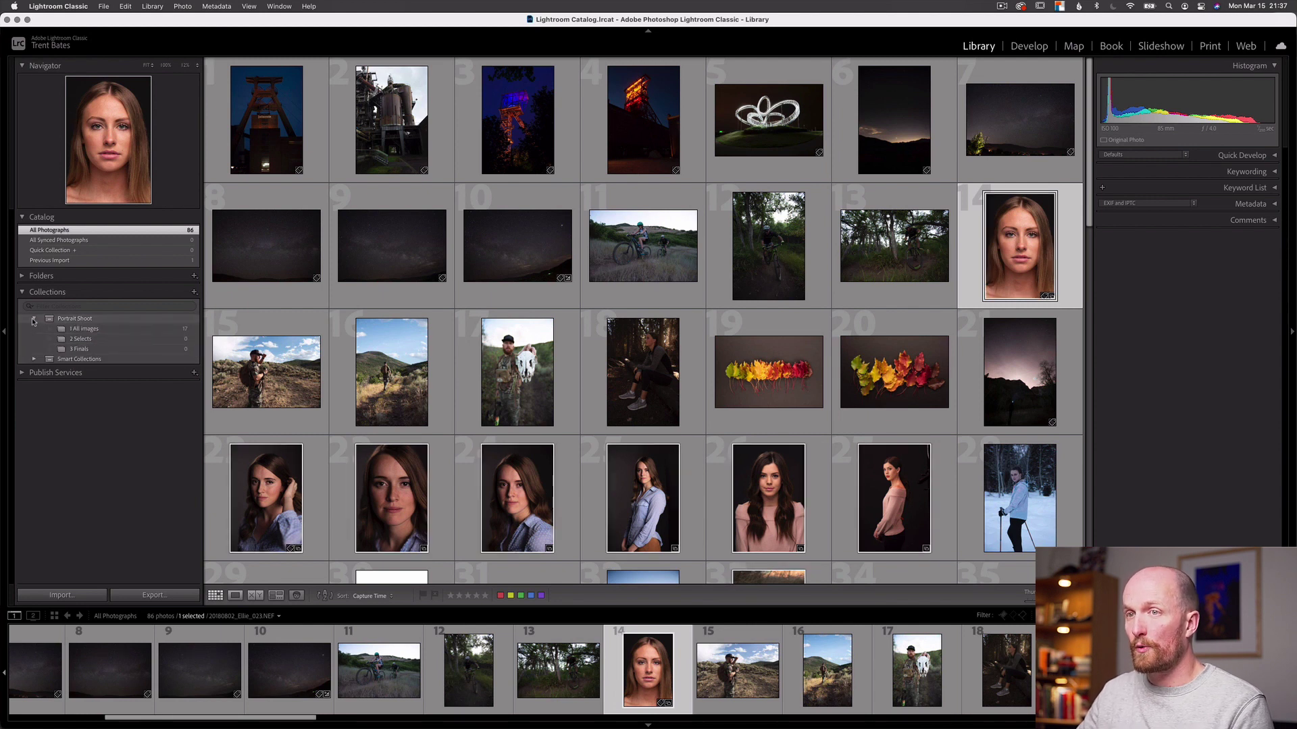
click(101, 329)
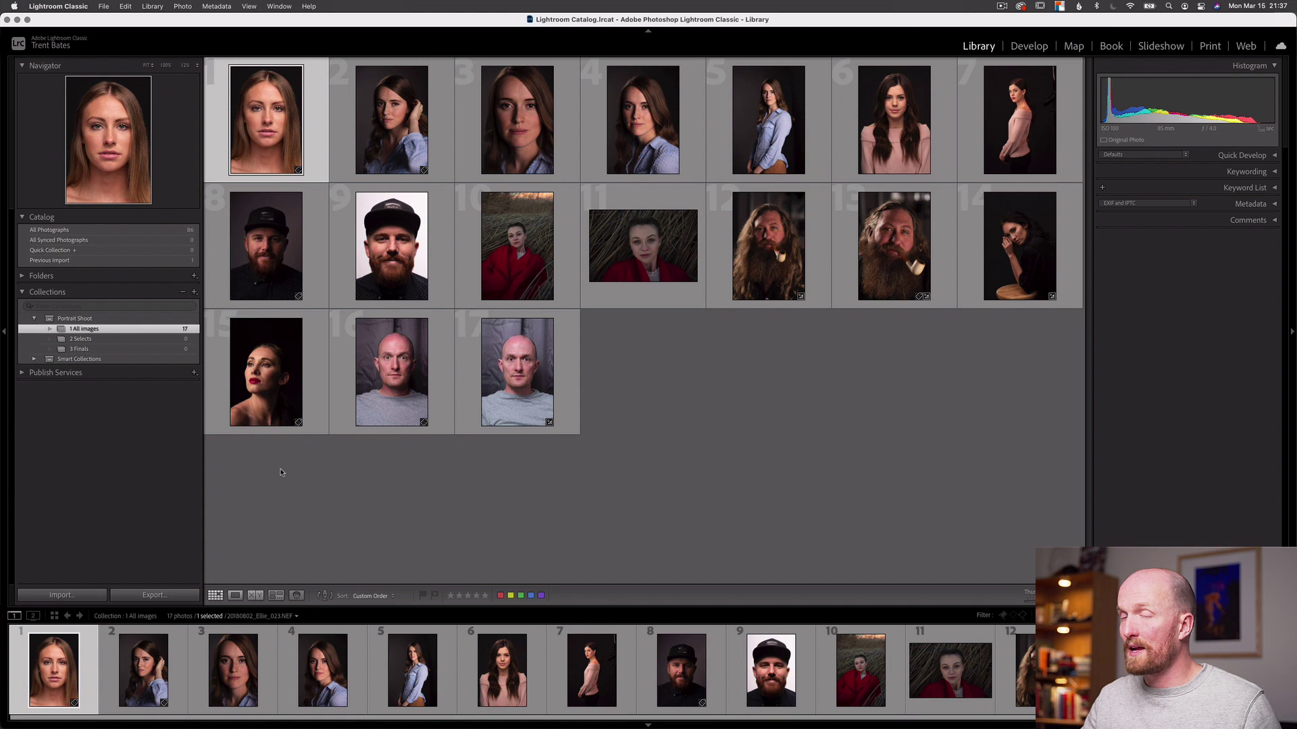
click(235, 597)
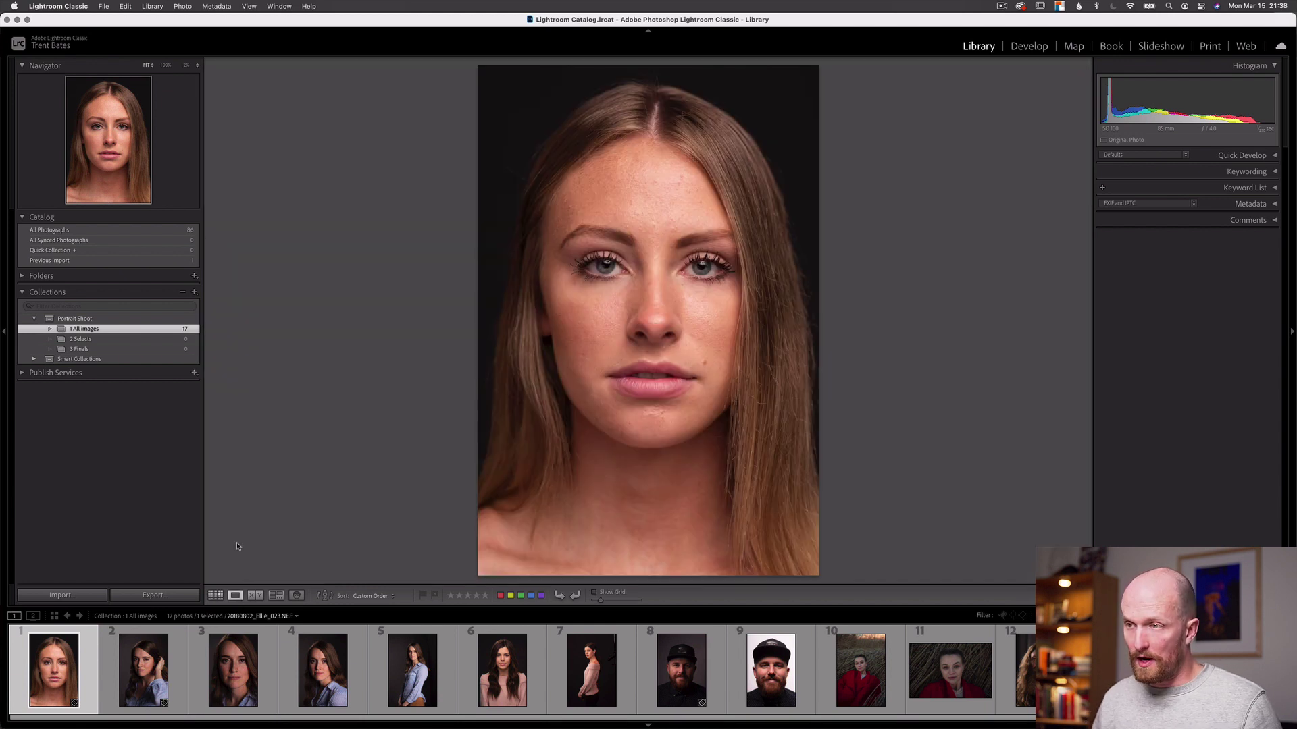
Flag photos 2, 4, 6, 8, 10, 12, 15 and 16 of the 1 All images collection as picks
key(Right)
key(p)
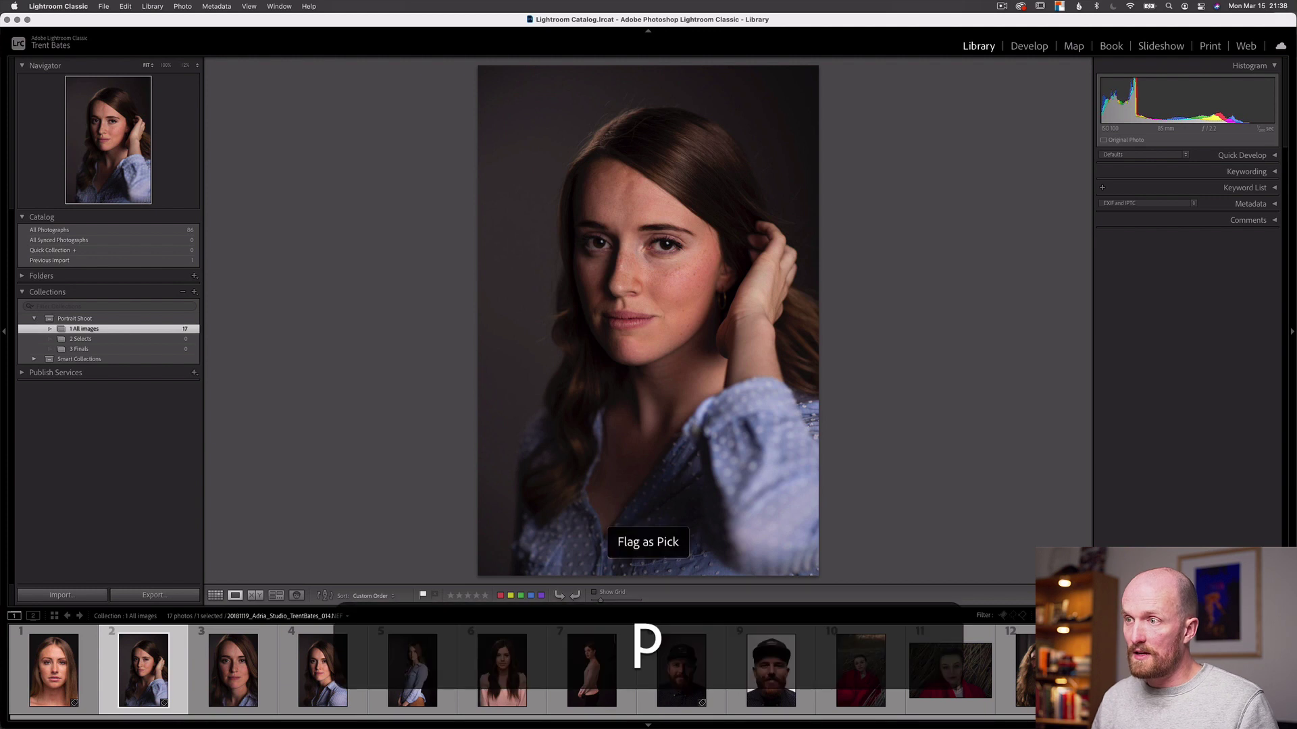
key(Right)
key(Right)
key(p)
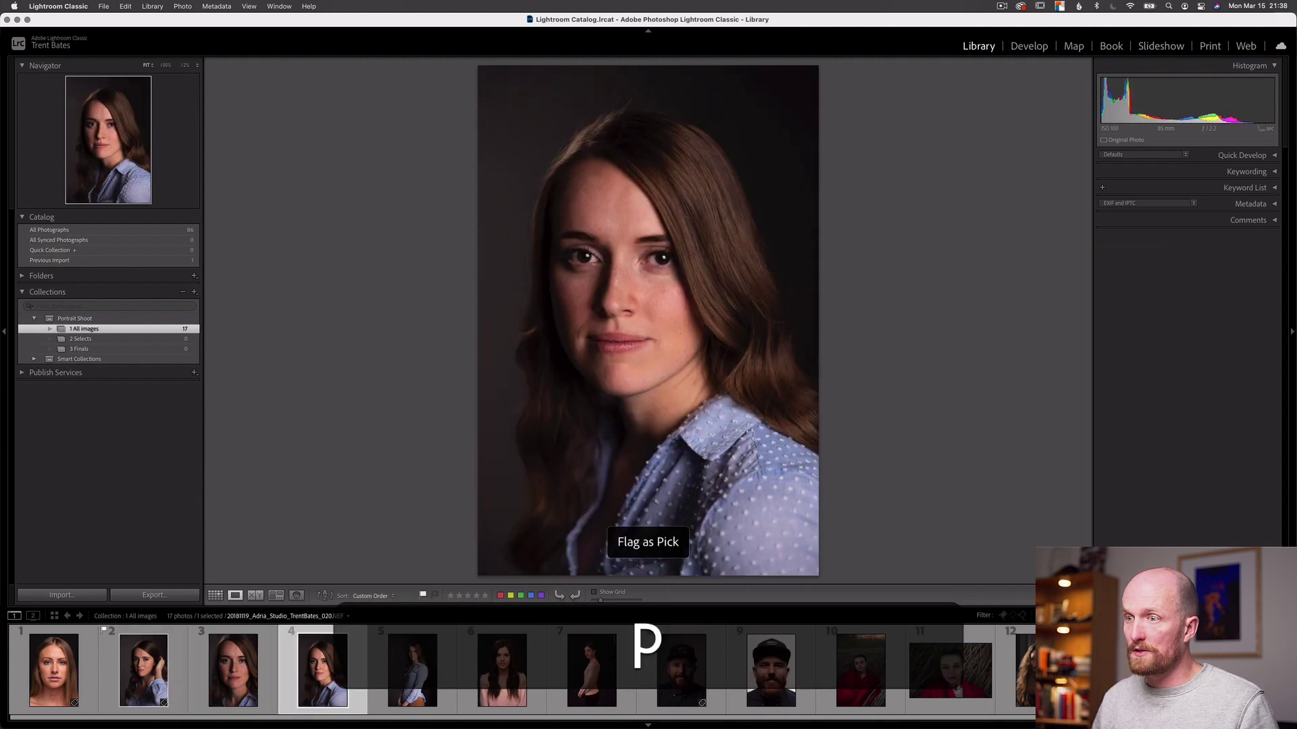
key(Right)
key(Right)
key(p)
key(Right)
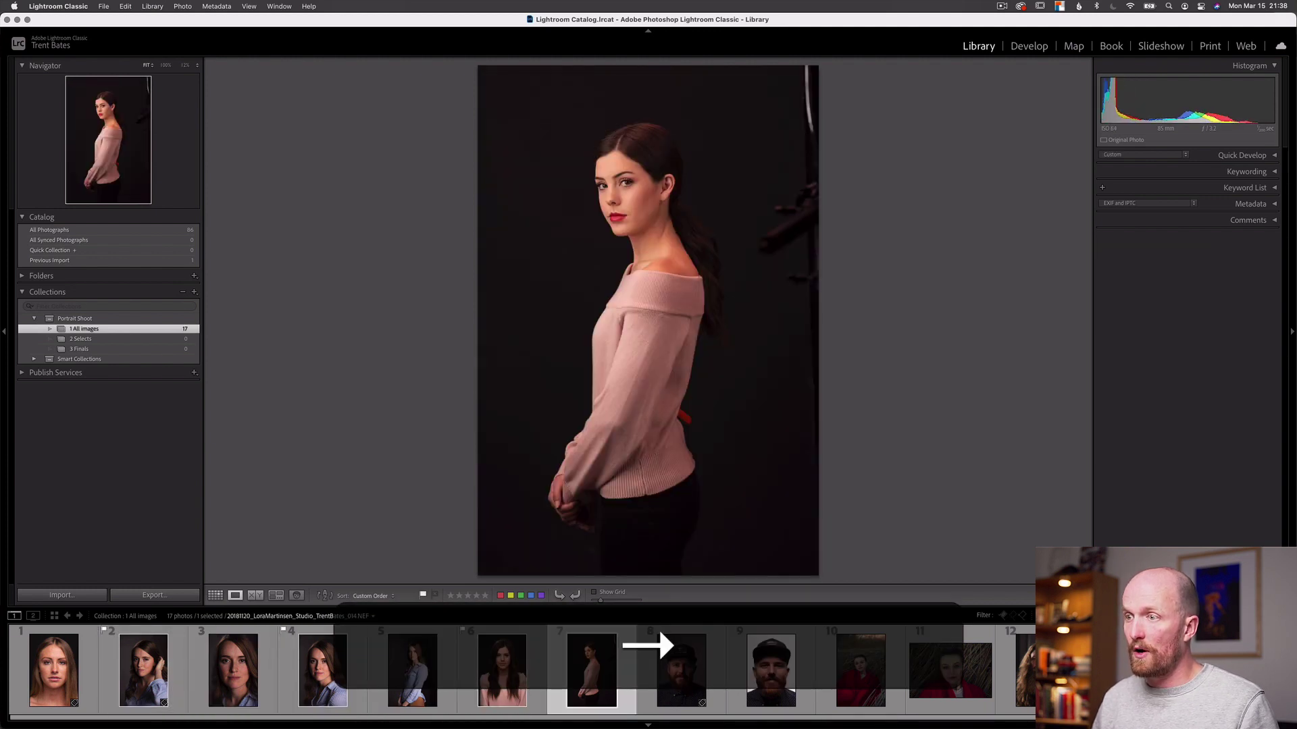
key(Right)
key(p)
key(Right)
key(Right)
key(p)
key(Right)
key(Right)
key(p)
key(Right)
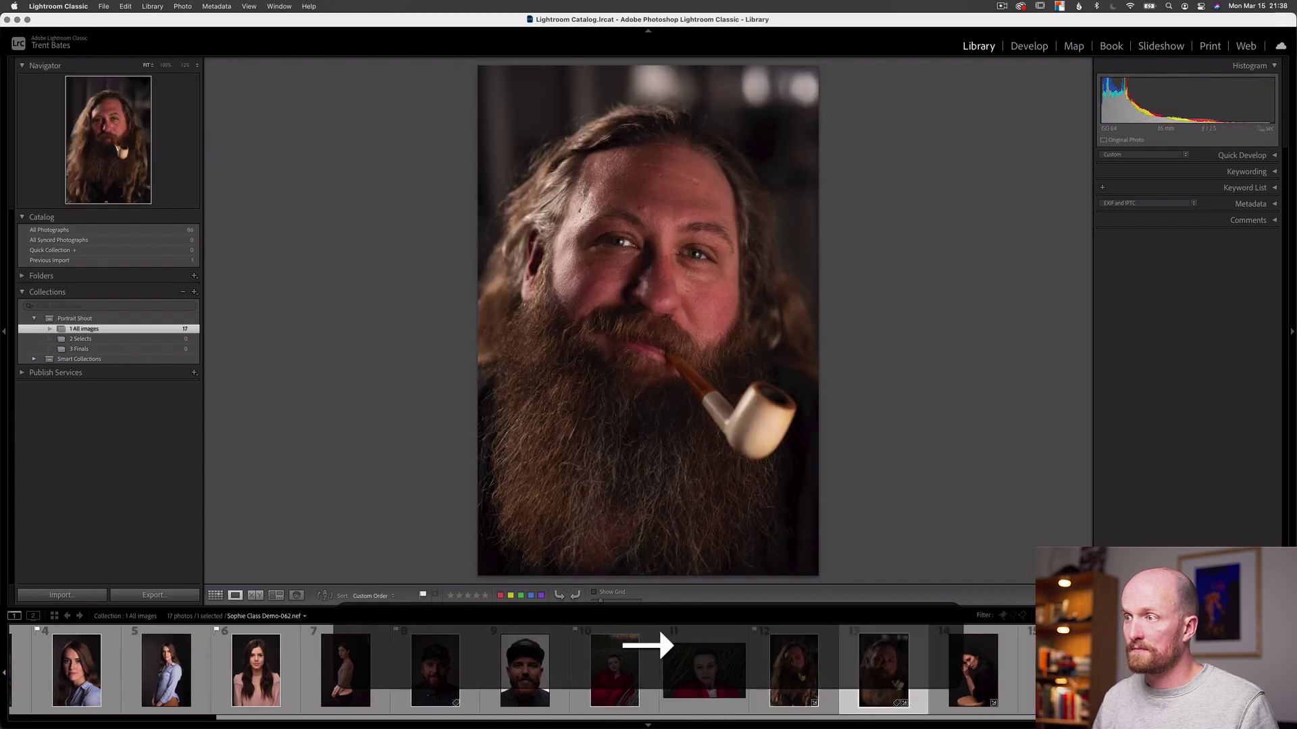
key(Right)
key(Right)
key(p)
key(Right)
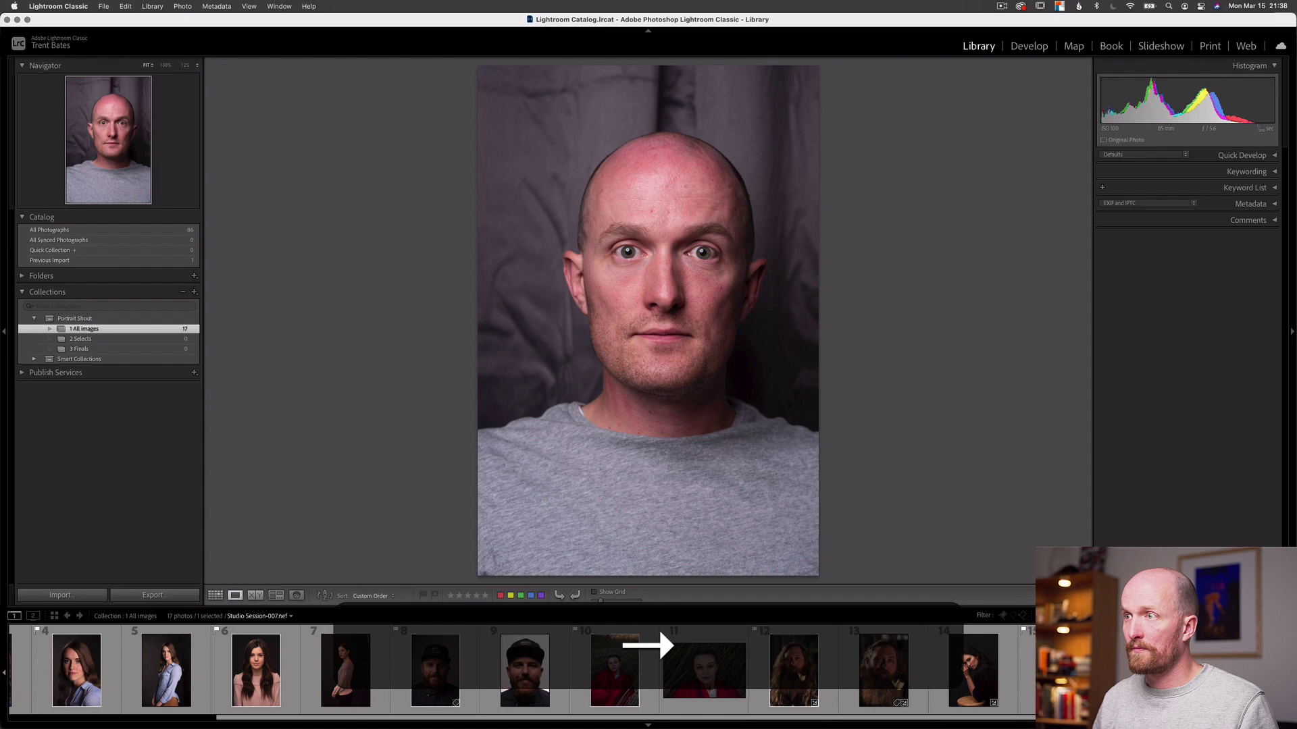
key(p)
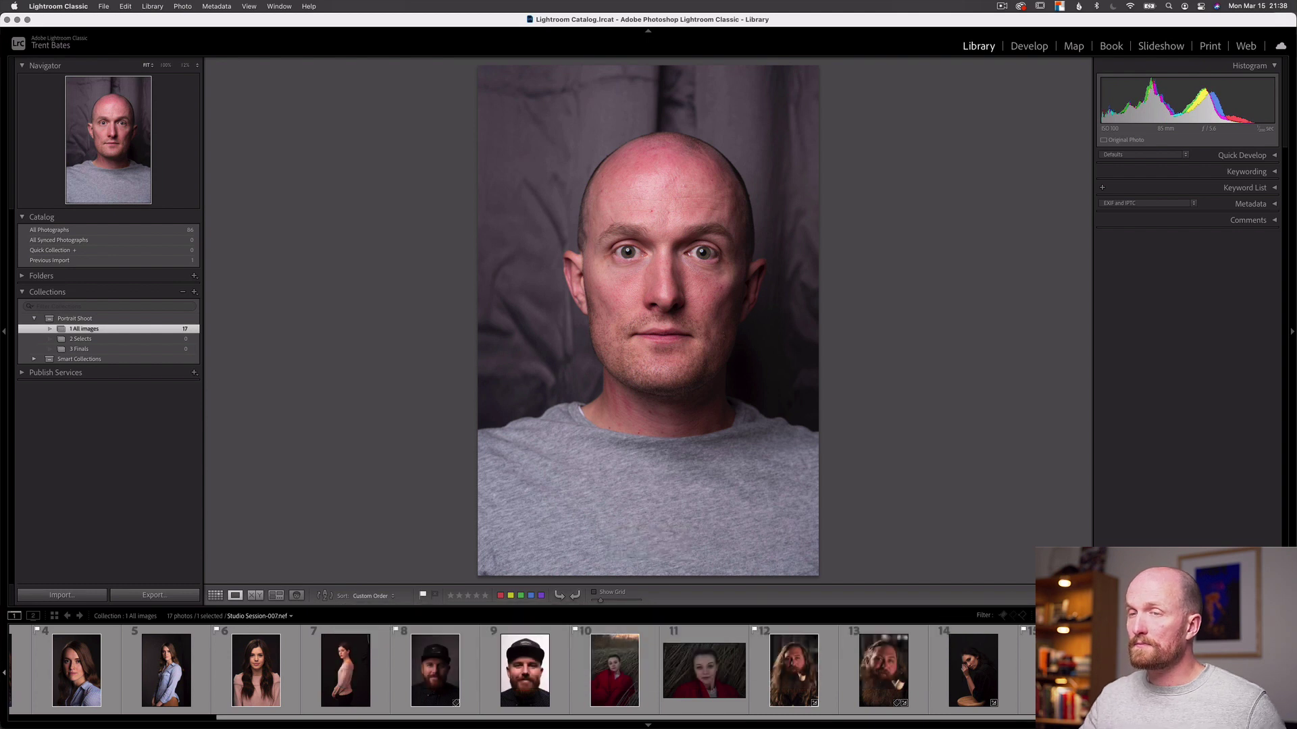
Return to the grid of 1 All images and filter it to show only the flagged photos
key(Home)
click(216, 596)
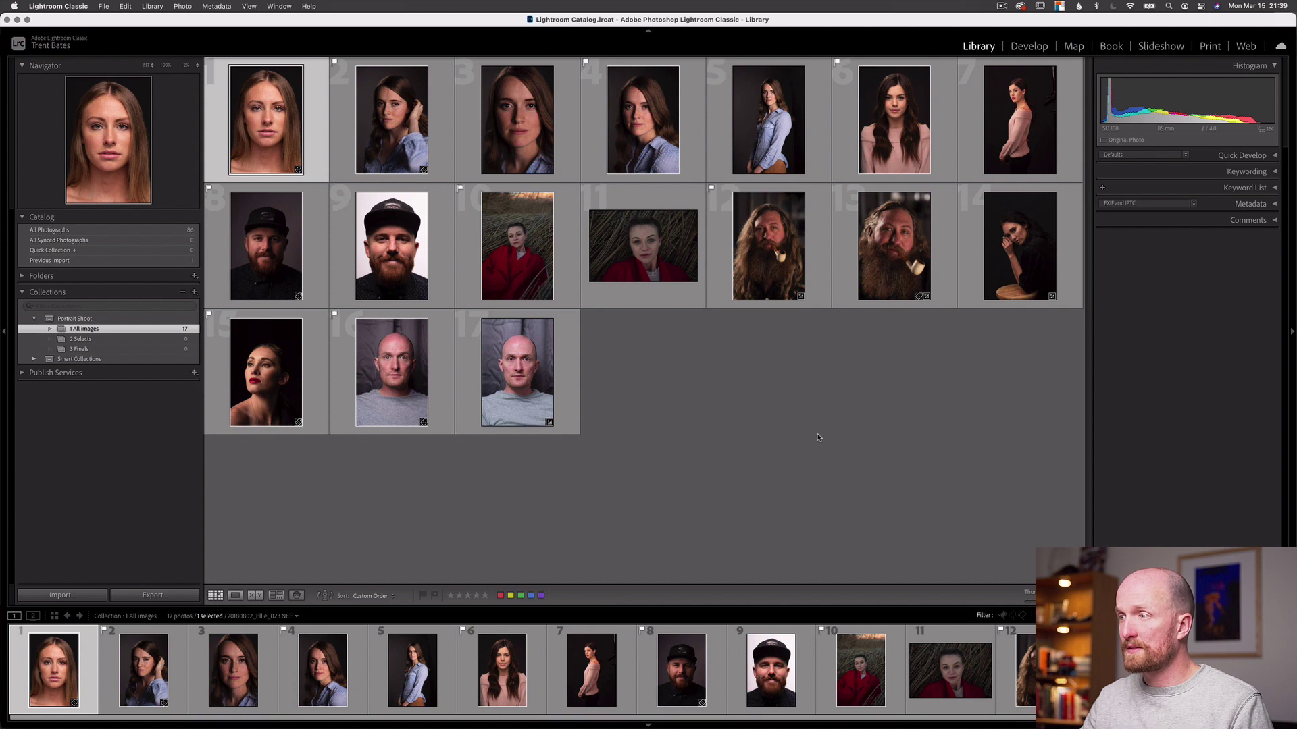
click(1003, 616)
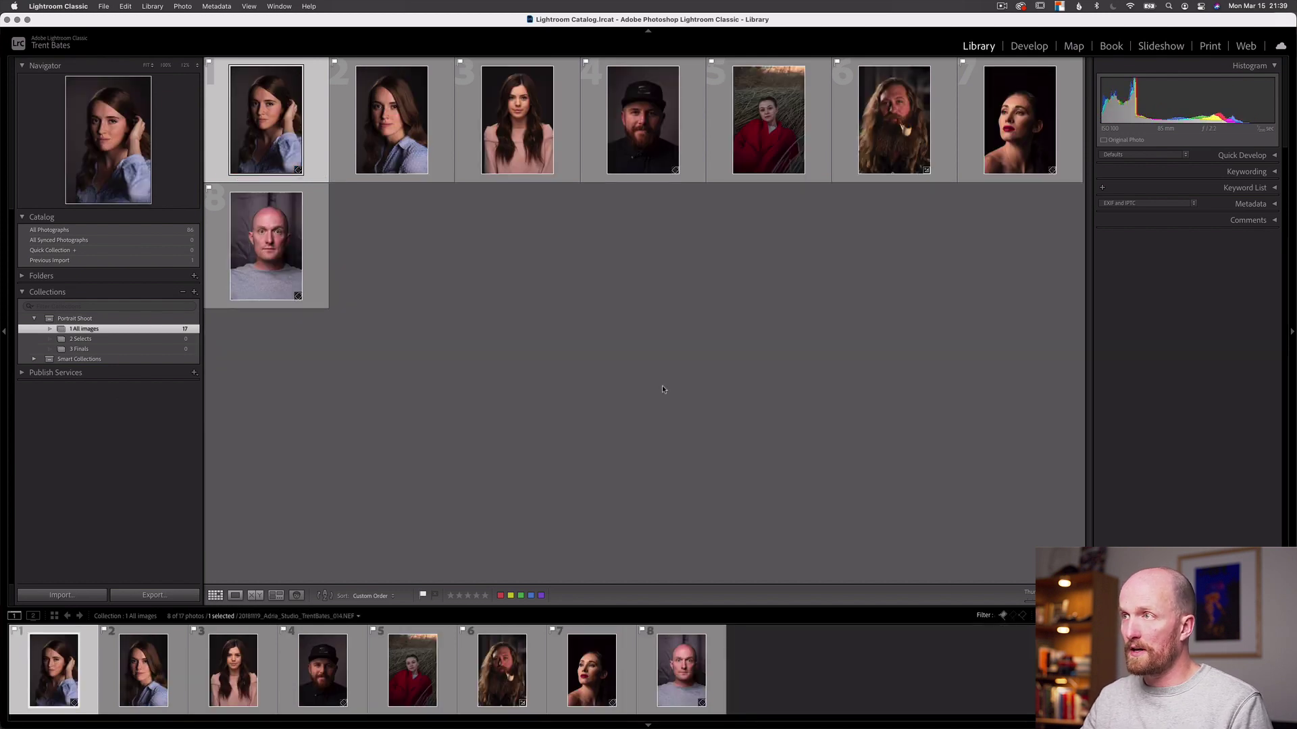
Add all the flagged photos to the 2 Selects collection and open that collection
key(super+a)
drag(279, 248, 96, 341)
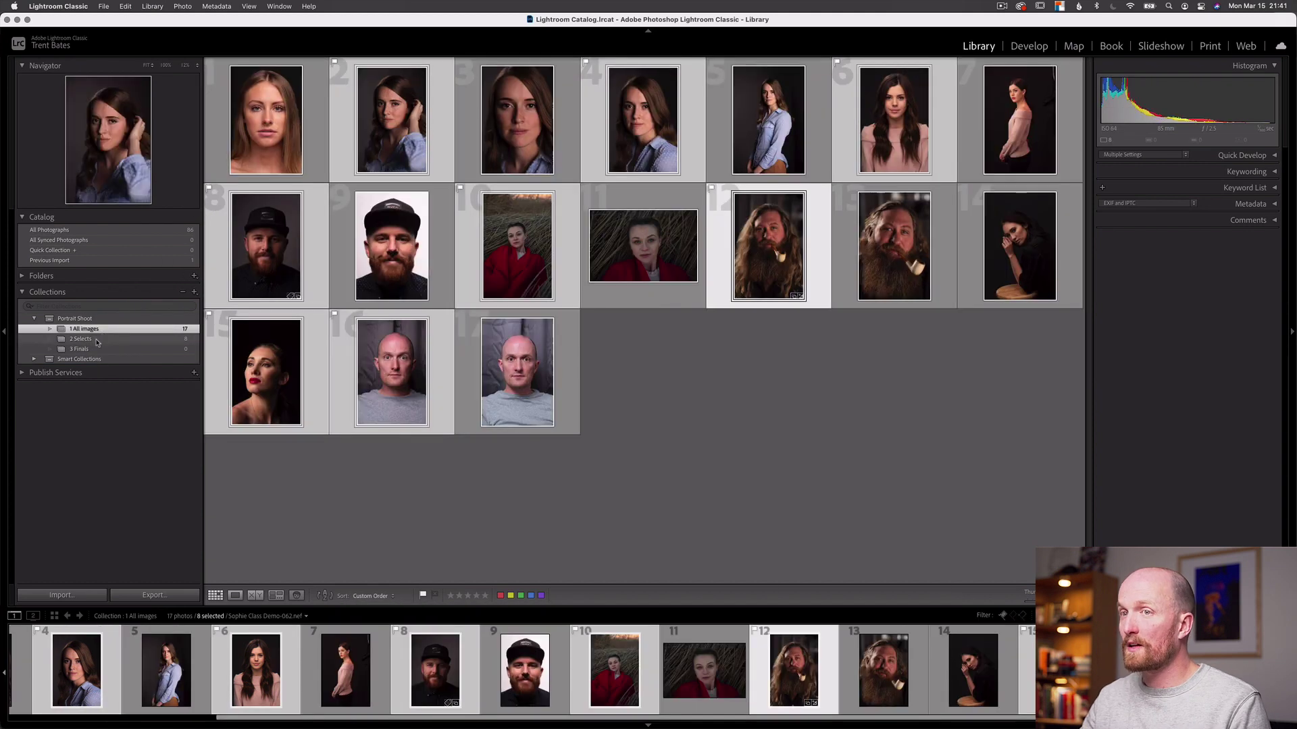
click(97, 340)
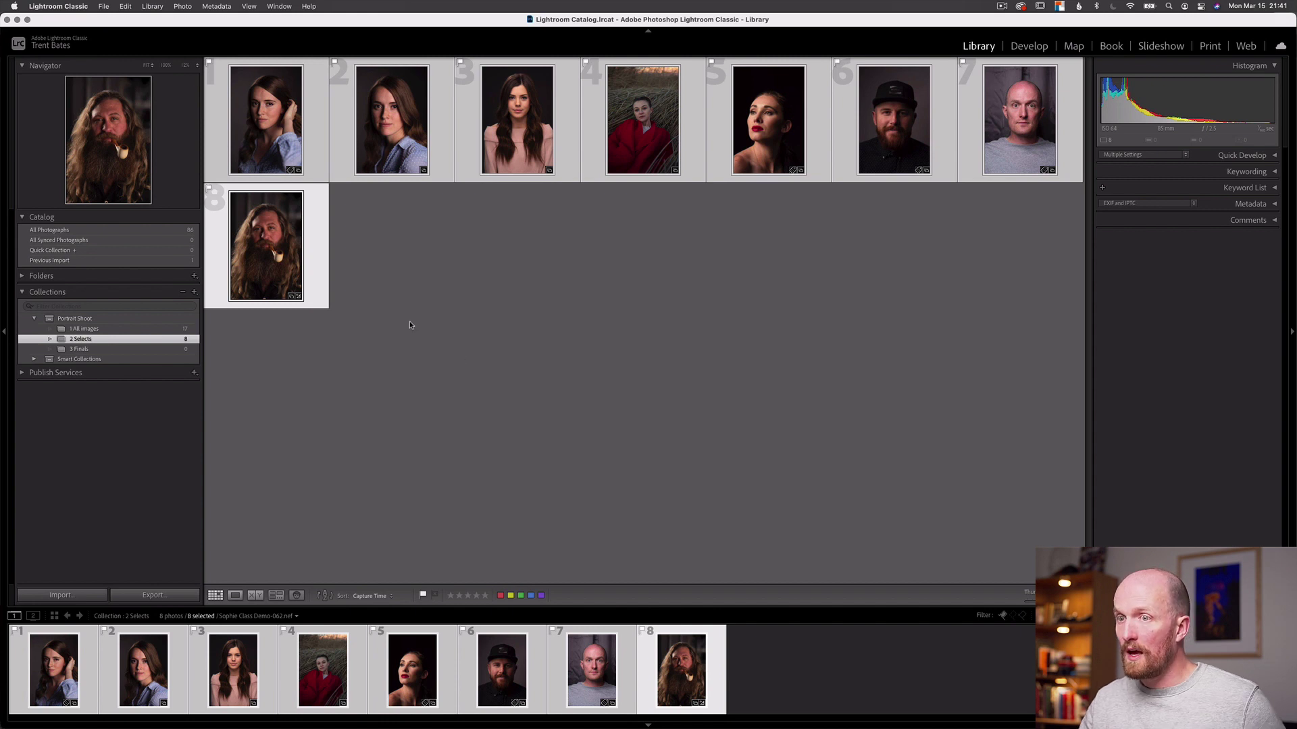
Set all eight selected photos in the 2 Selects collection to Unflagged
right_click(54, 674)
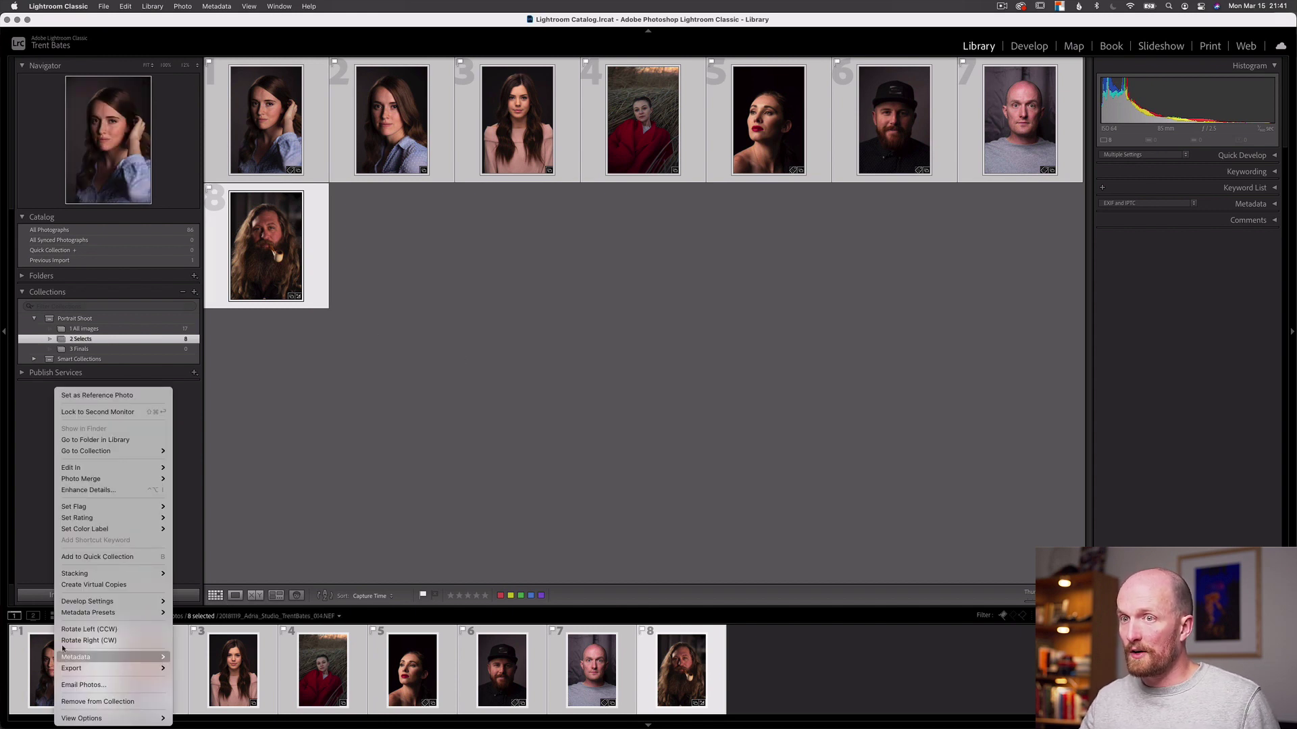
mouse_move(104, 507)
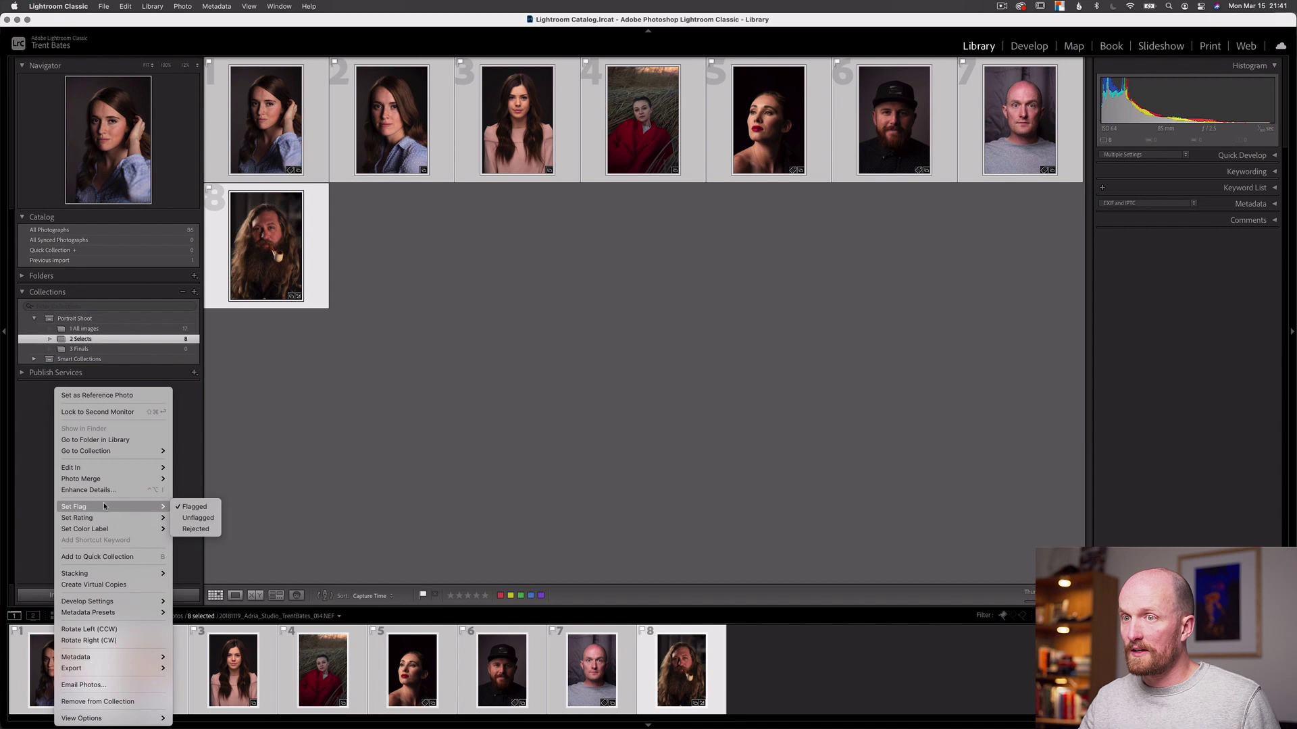
click(197, 519)
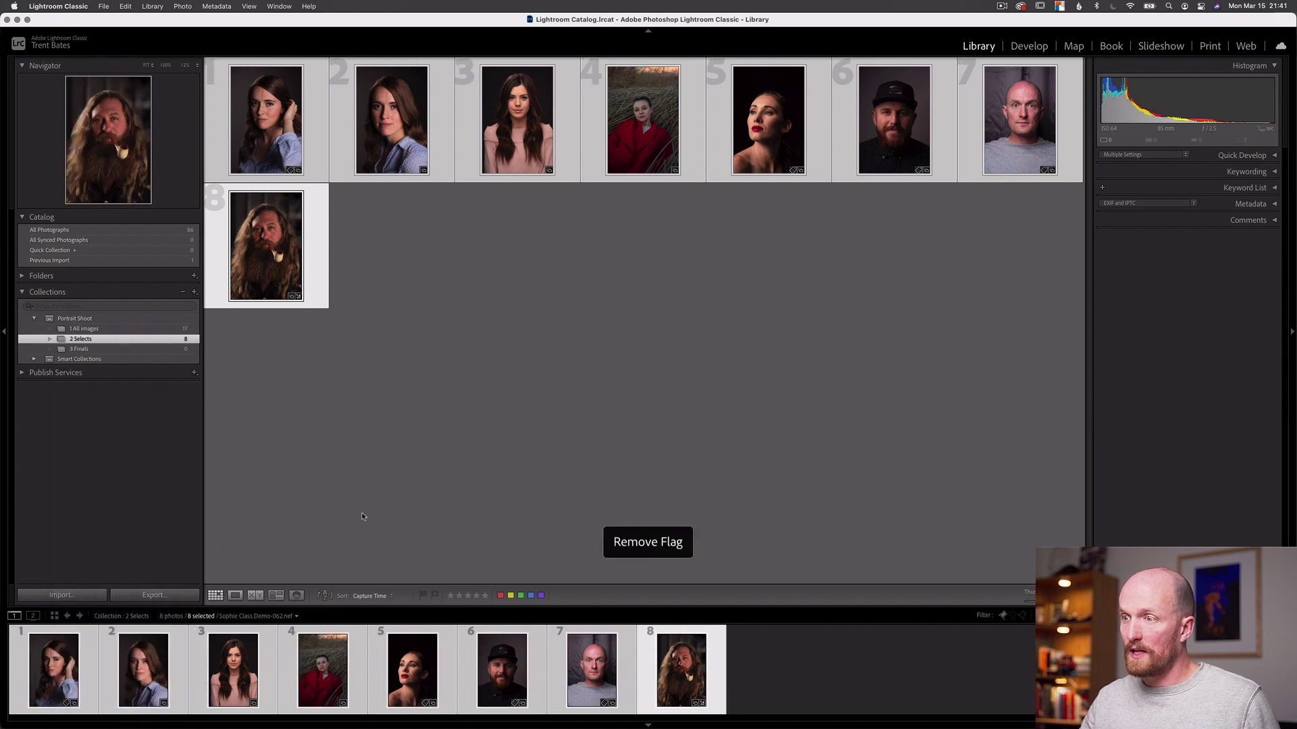
Go through the 2 Selects photos in Loupe view and flag photos 1, 3, 5 and 7 as picks
double_click(269, 131)
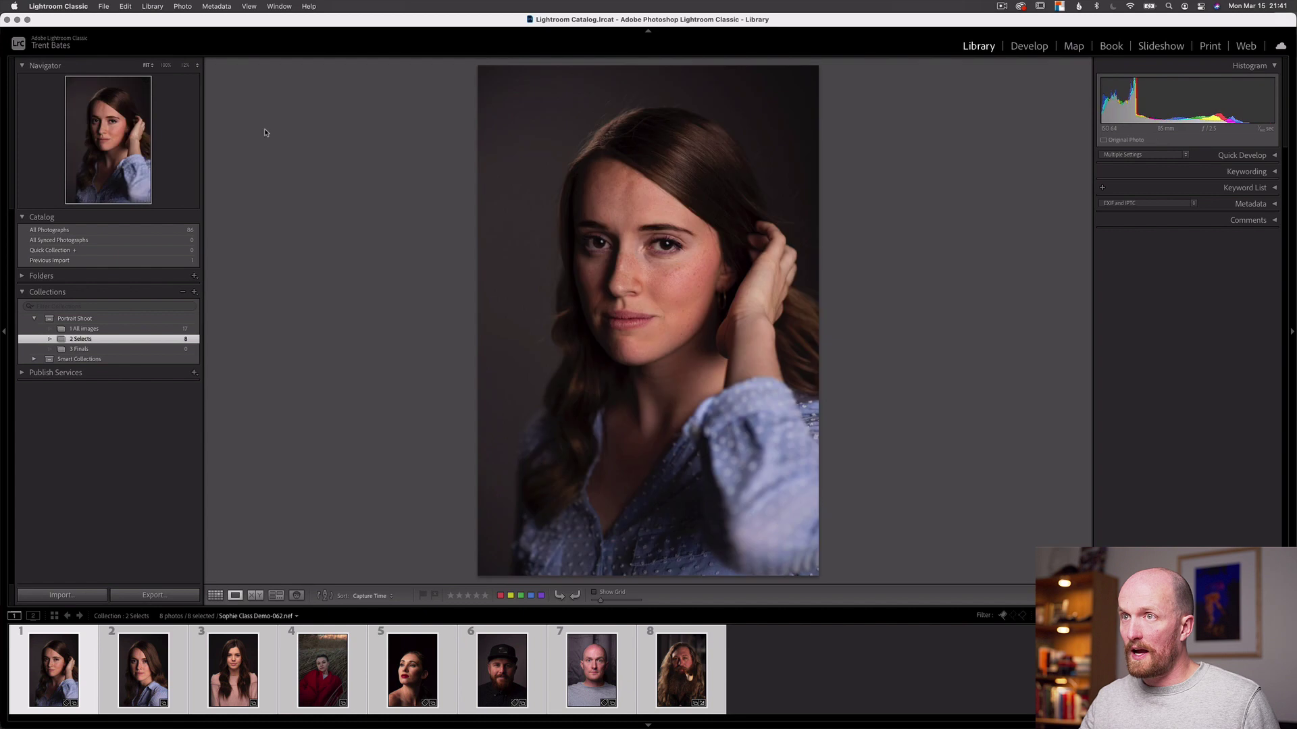
key(p)
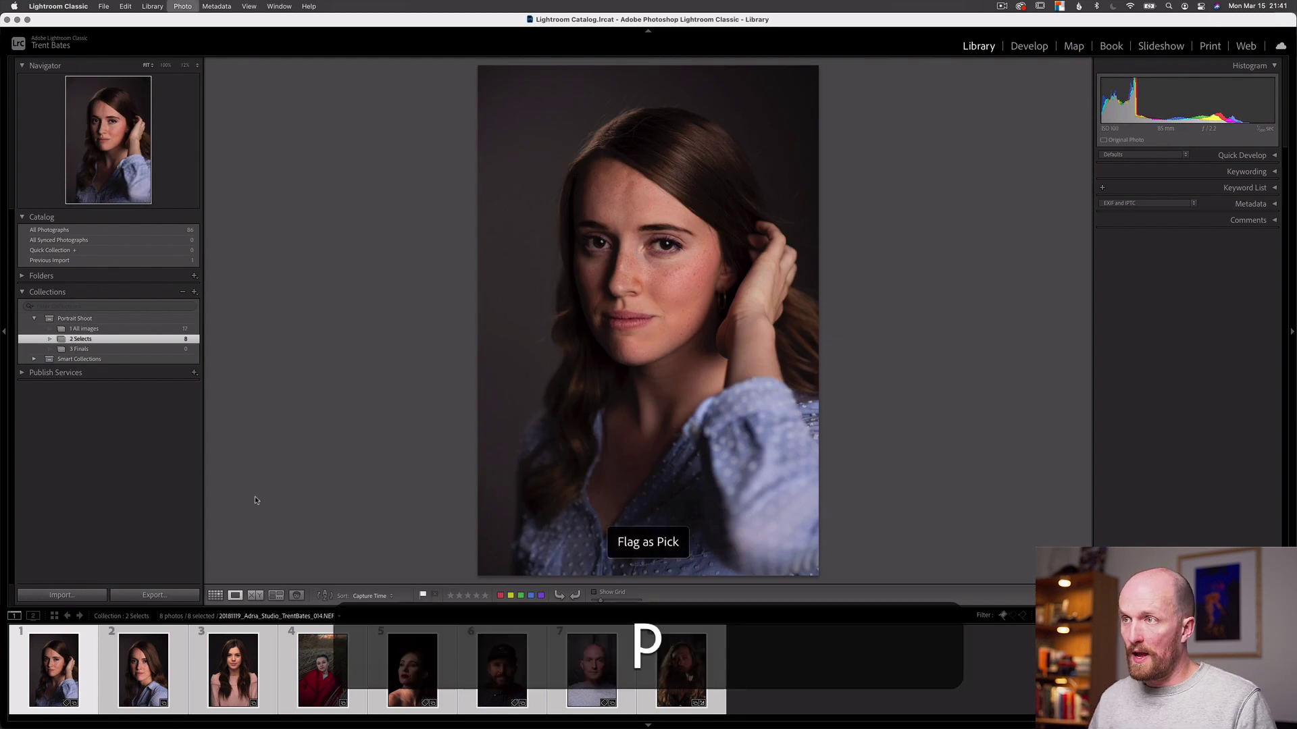
key(Right)
key(Right)
key(p)
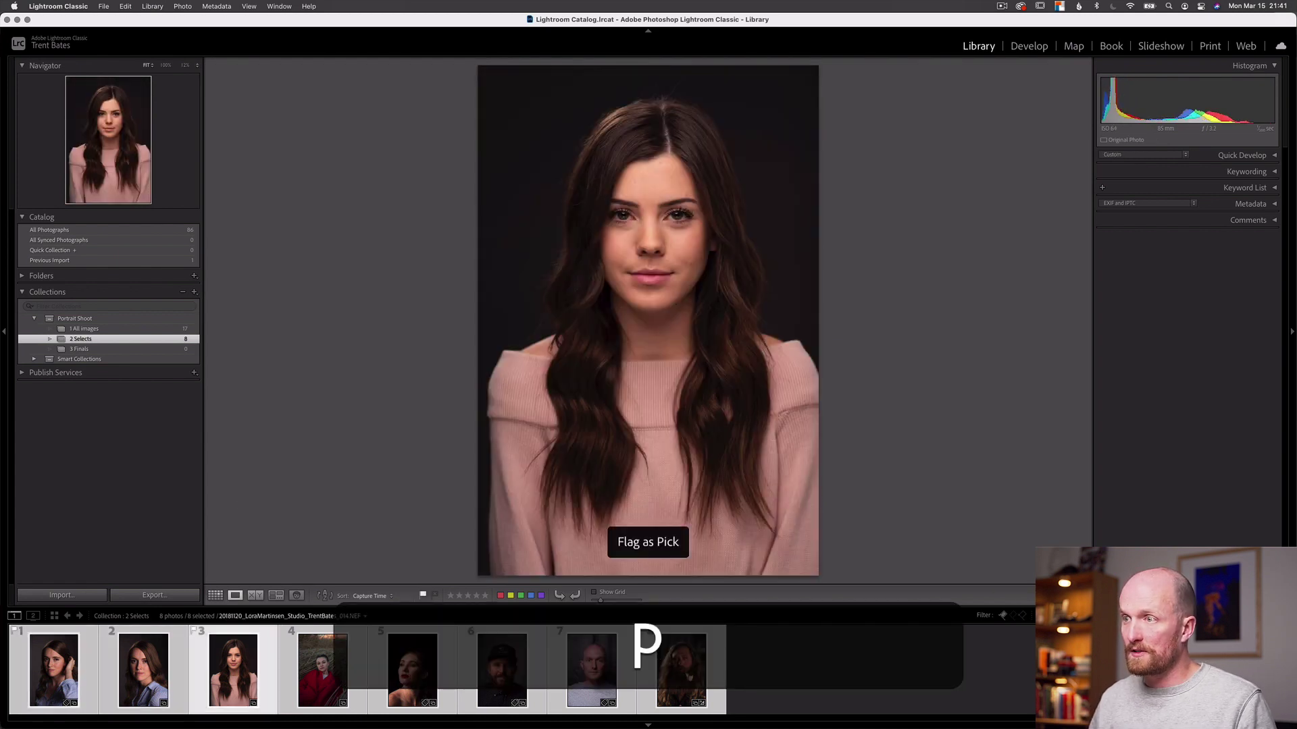
key(Right)
key(Right)
key(p)
key(Right)
key(Right)
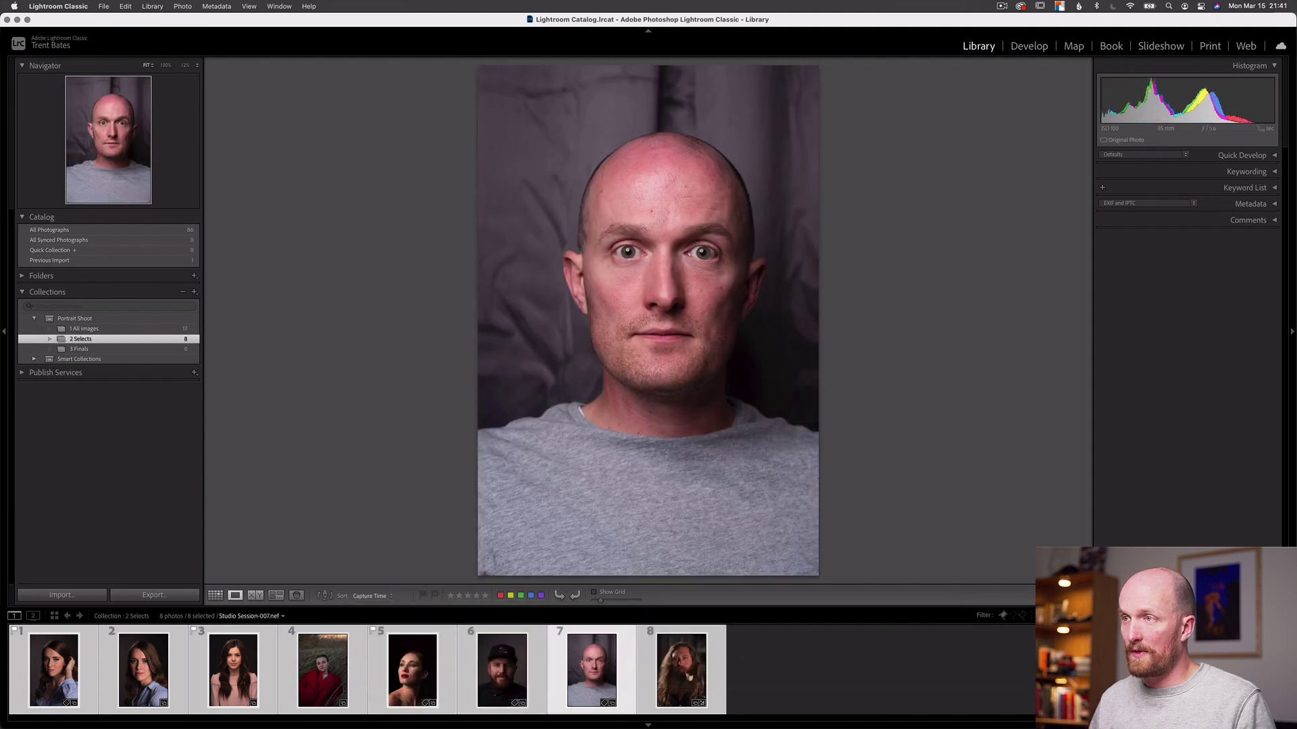
key(p)
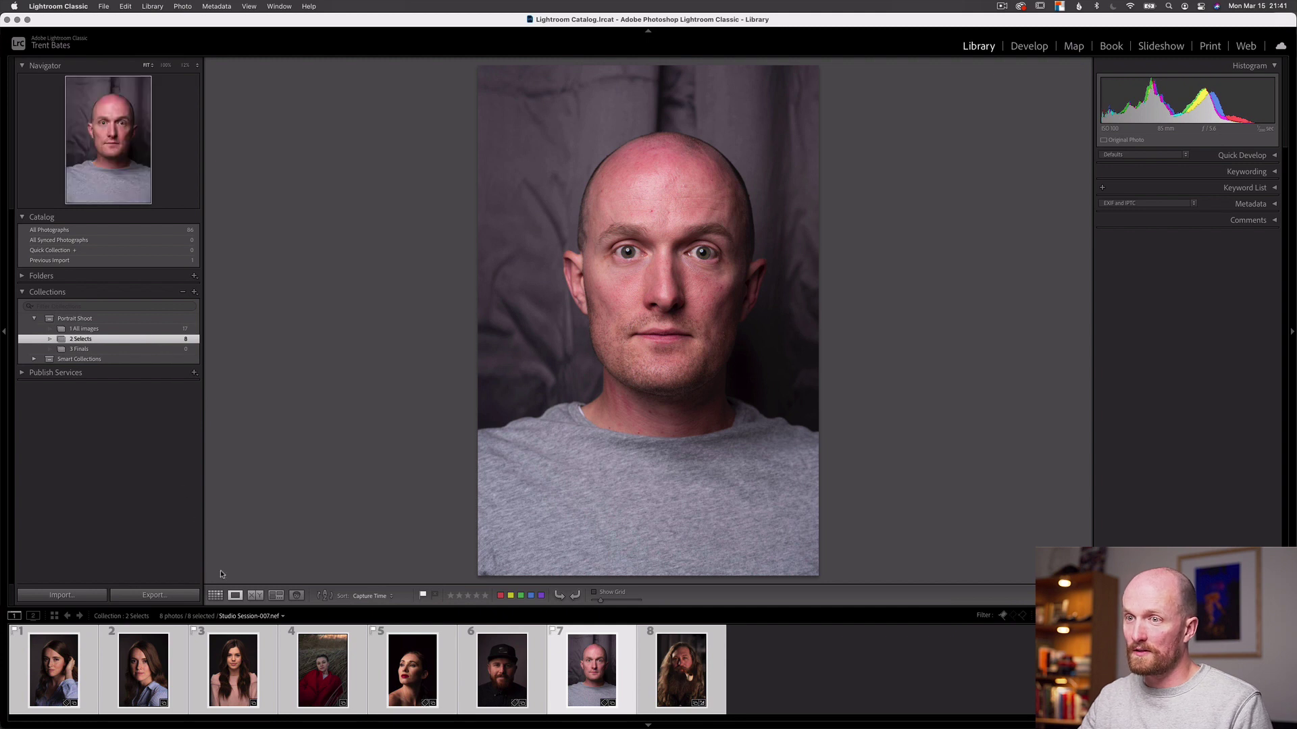
Filter the 2 Selects grid to show only the flagged photos, and clear the photo selection
click(215, 595)
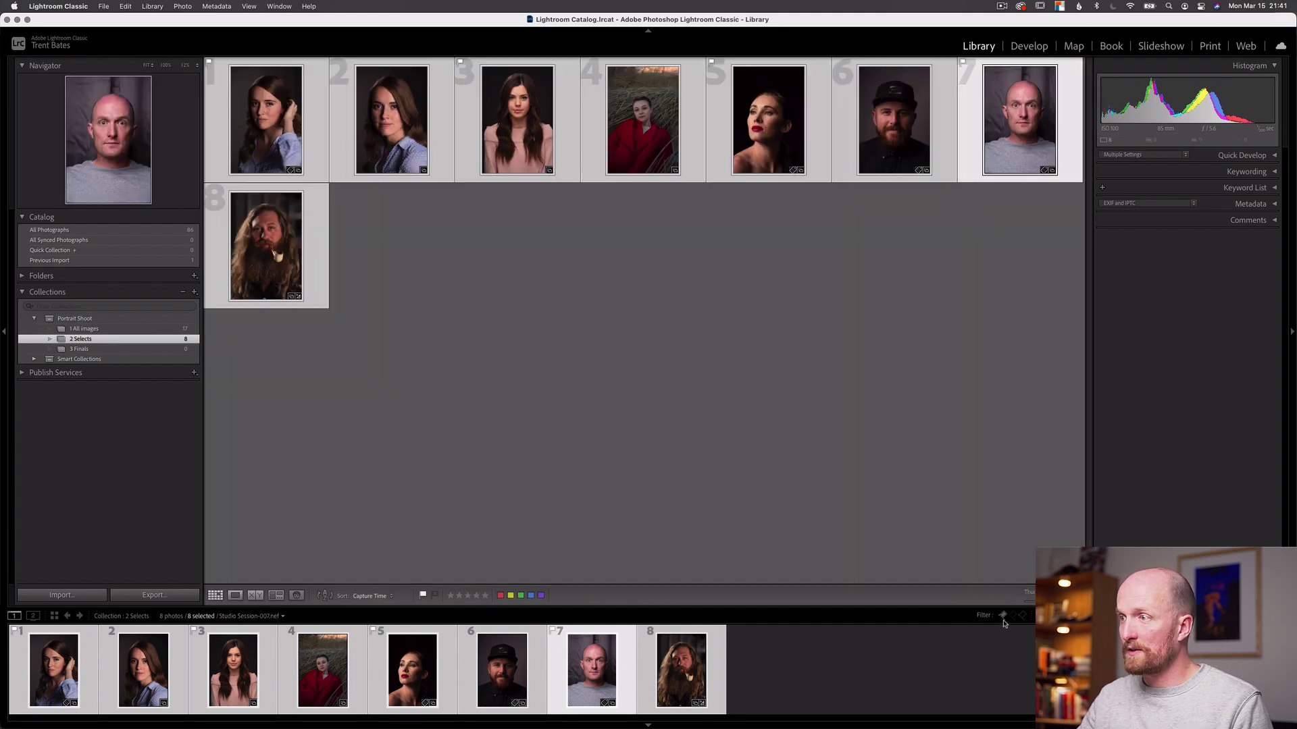
click(1002, 617)
key(super+d)
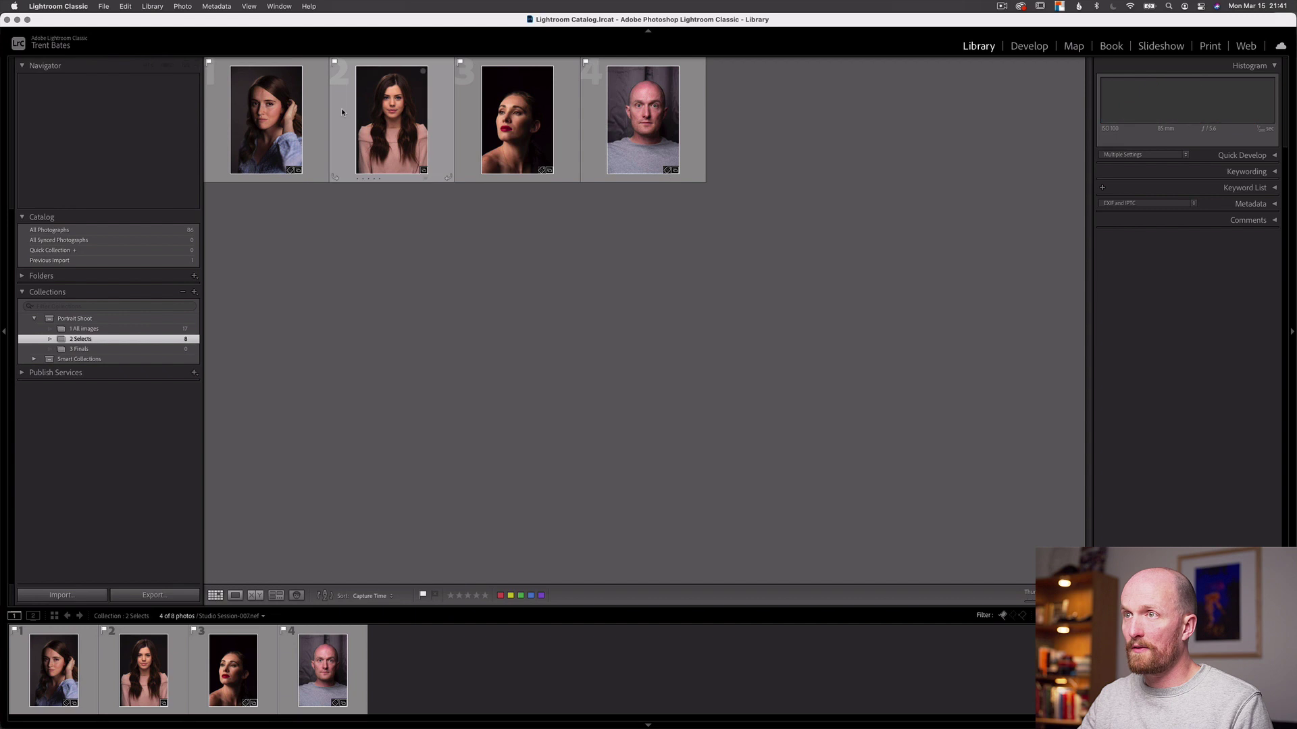
Add the four flagged photos from 2 Selects to the 3 Finals collection and open that collection
key(super+a)
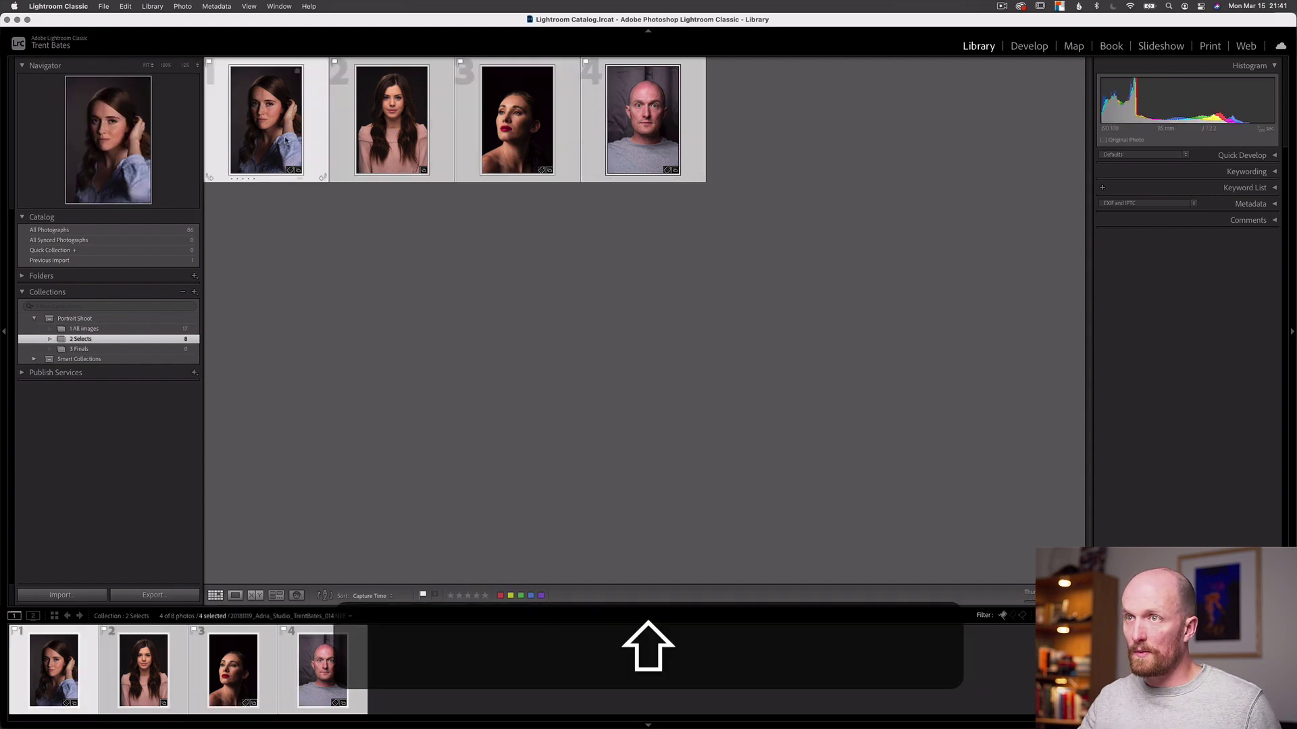
drag(269, 142, 82, 350)
click(82, 350)
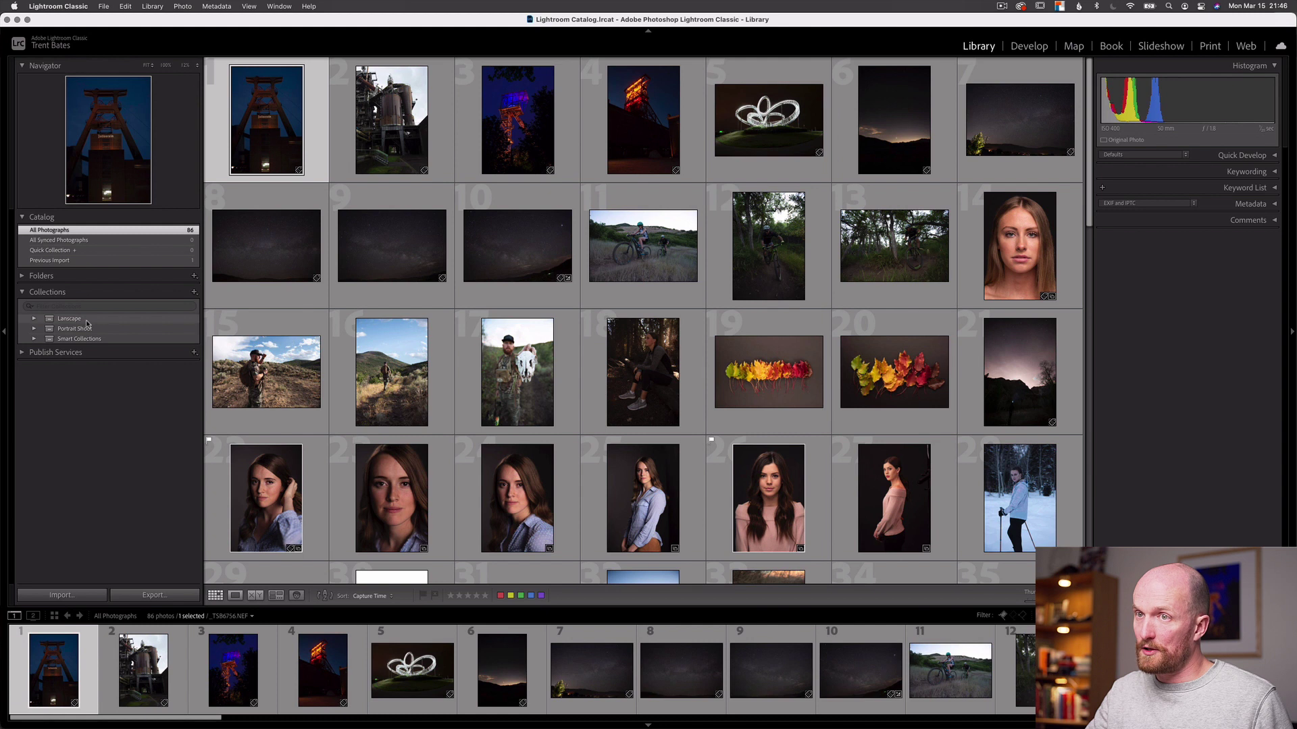
Start a new smart collection named Landscape outside any collection set
click(193, 293)
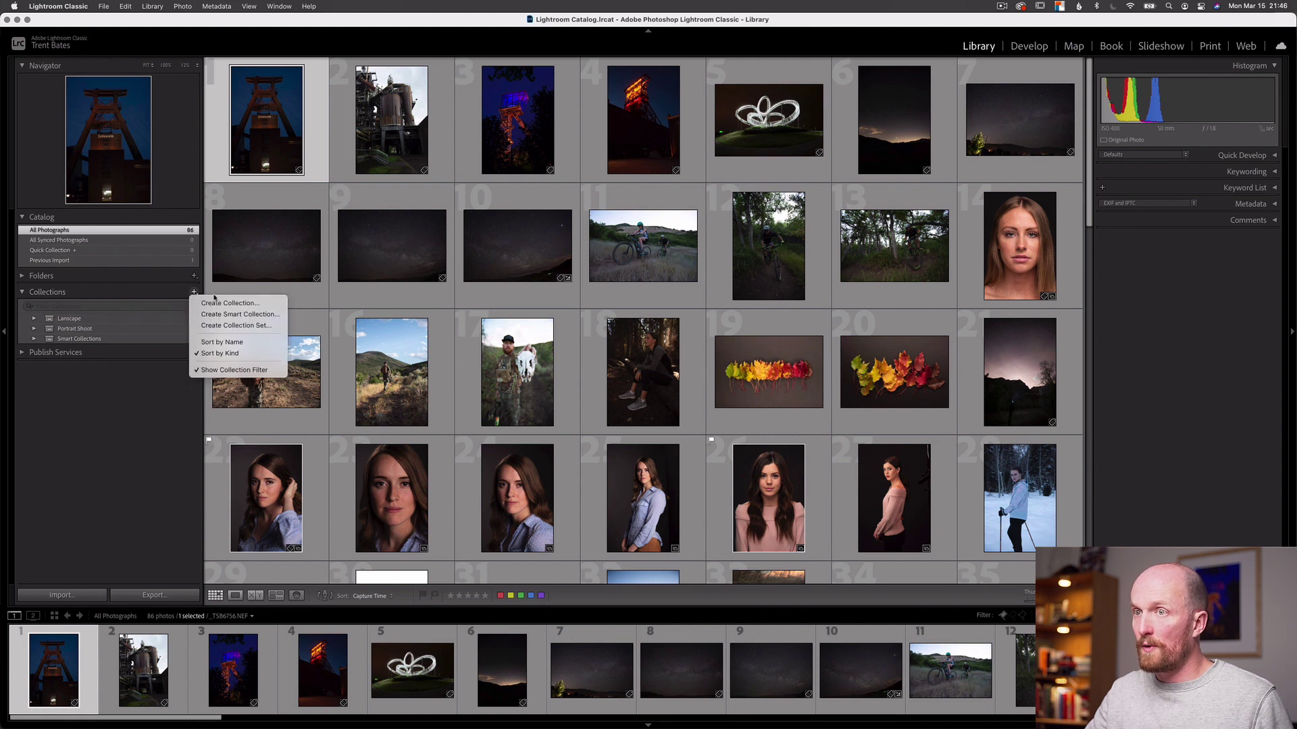
click(233, 314)
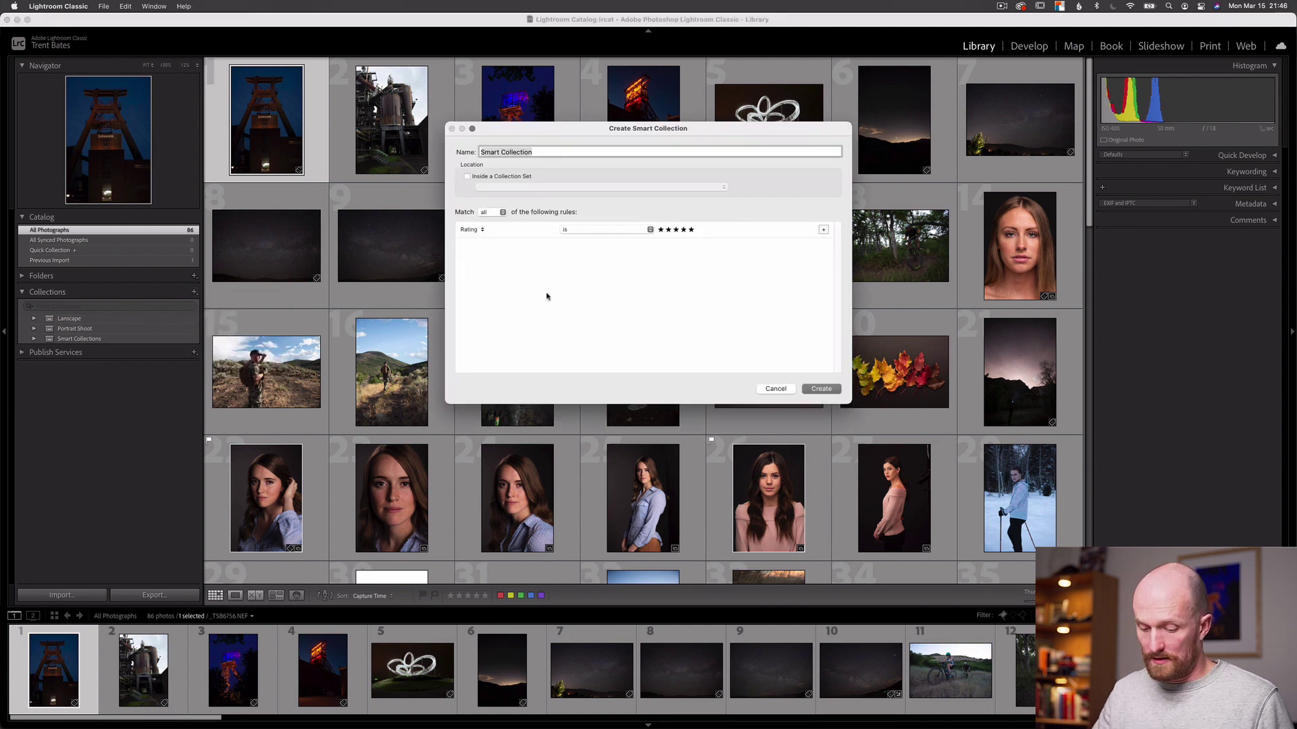
text(Landscape)
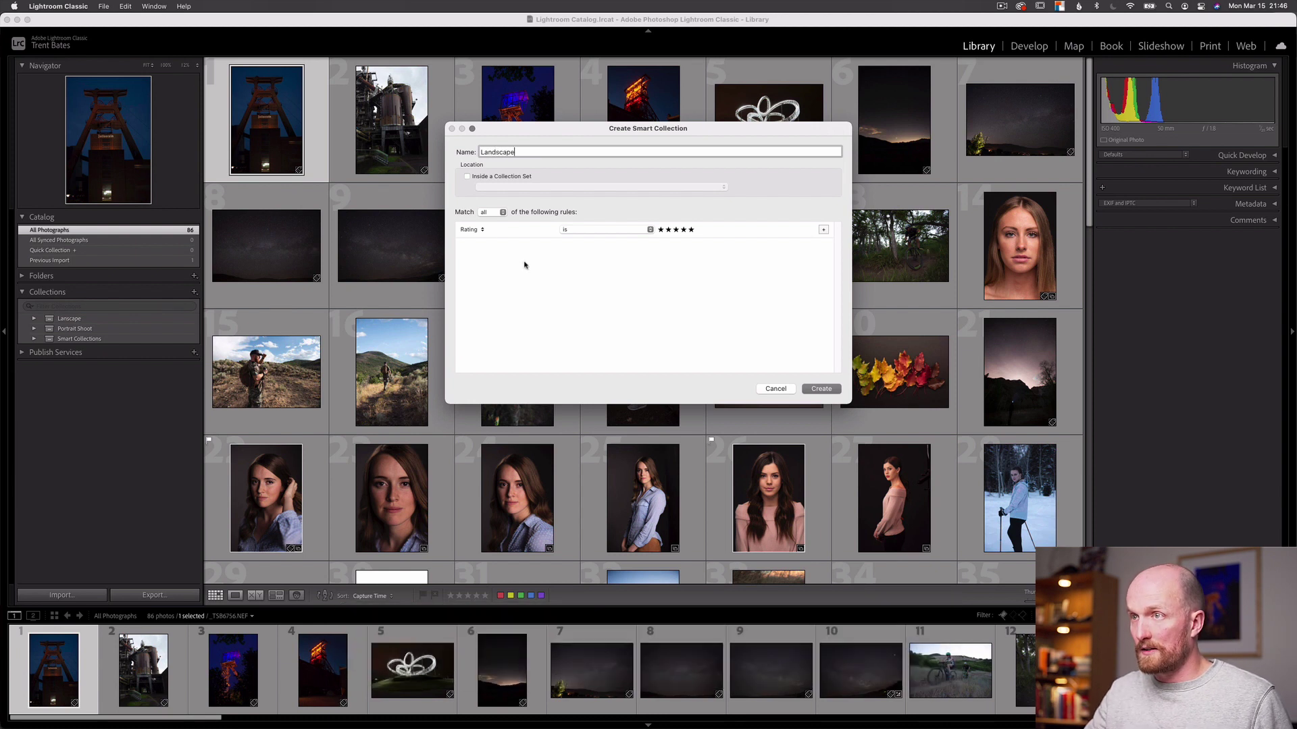
Set the smart collection's rule to Keywords contains Landscape, and create the collection
click(472, 230)
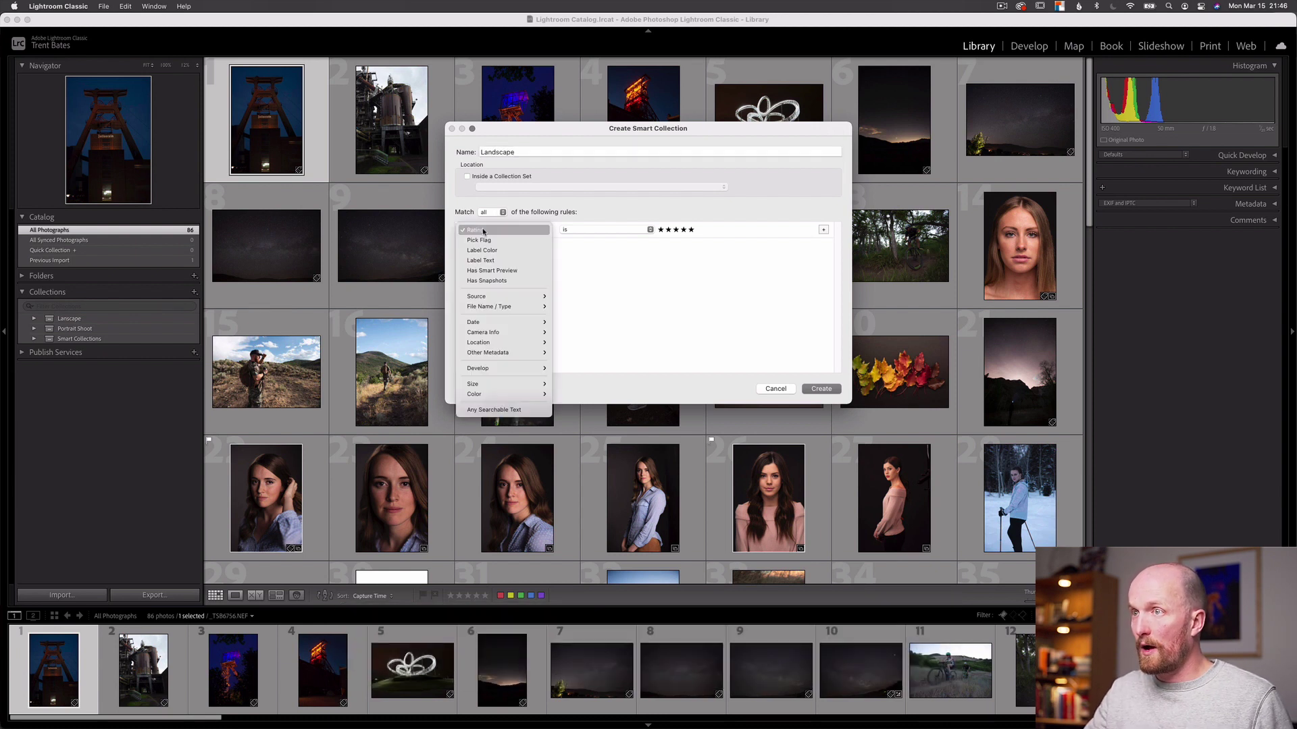
mouse_move(505, 357)
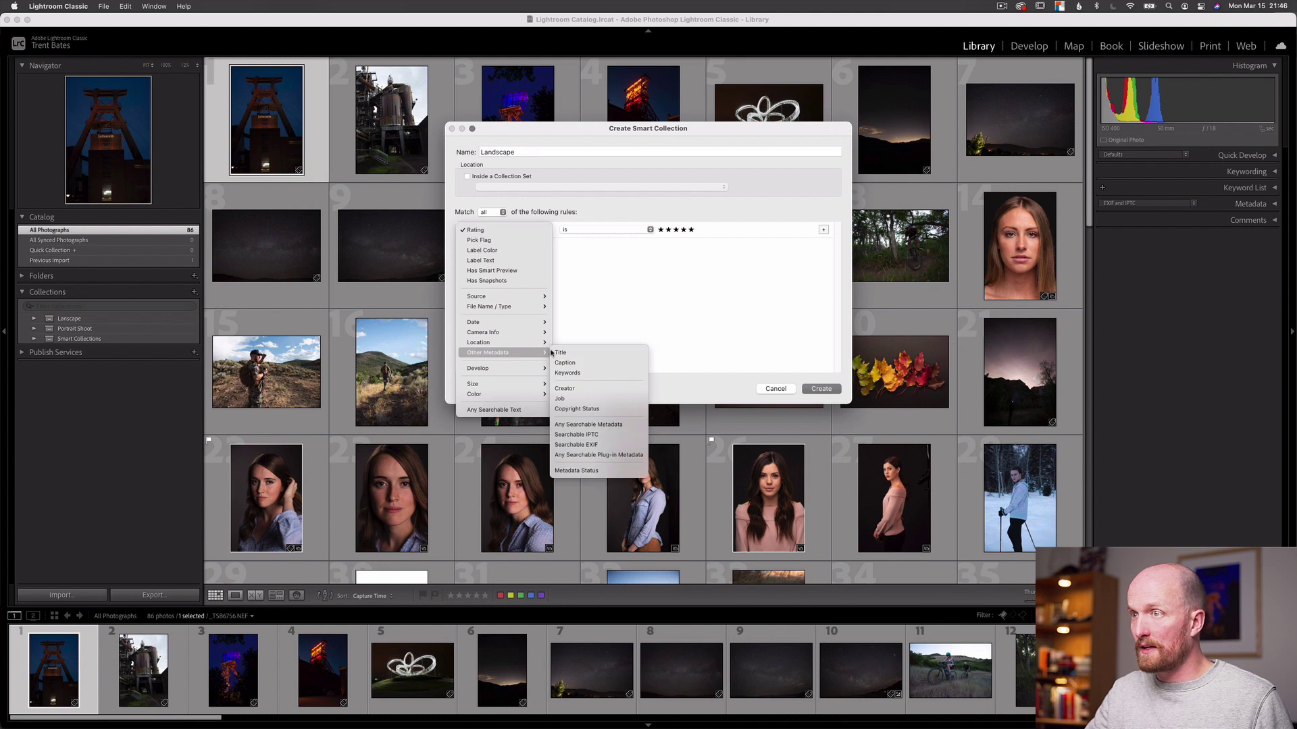
click(570, 373)
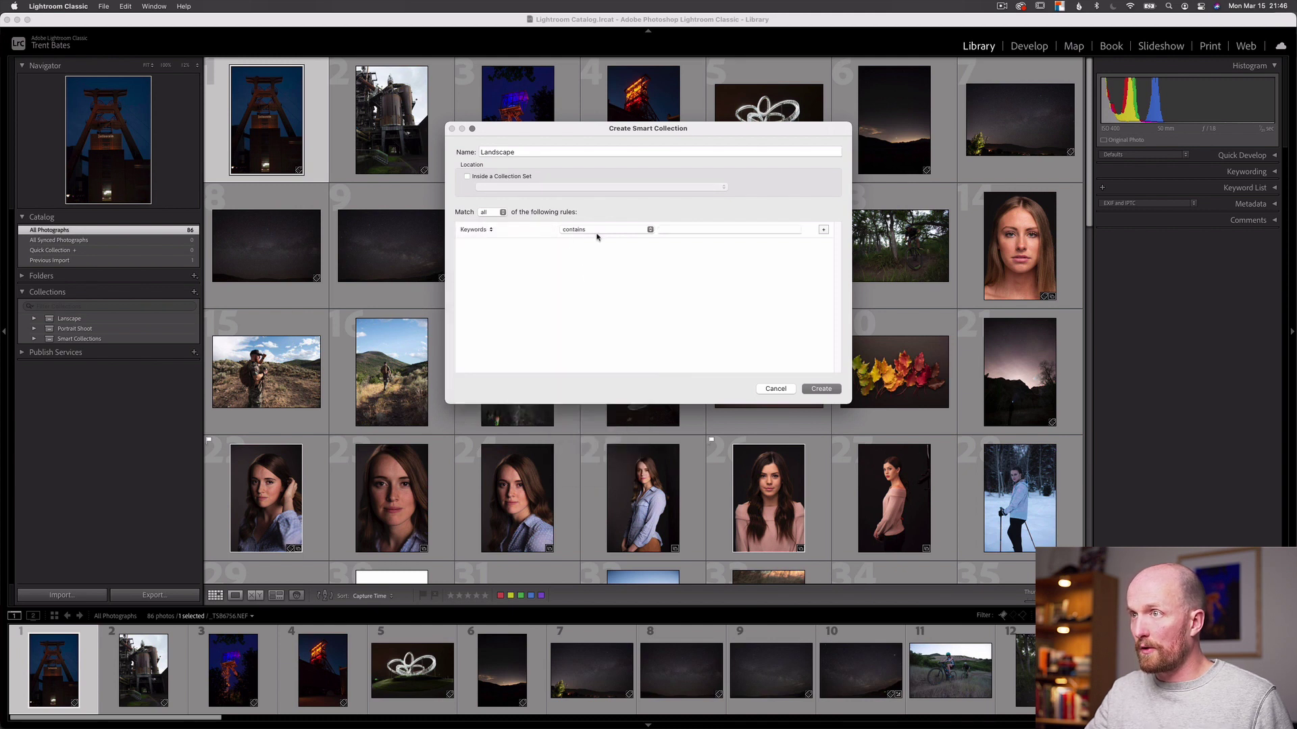
click(676, 228)
text(Lans)
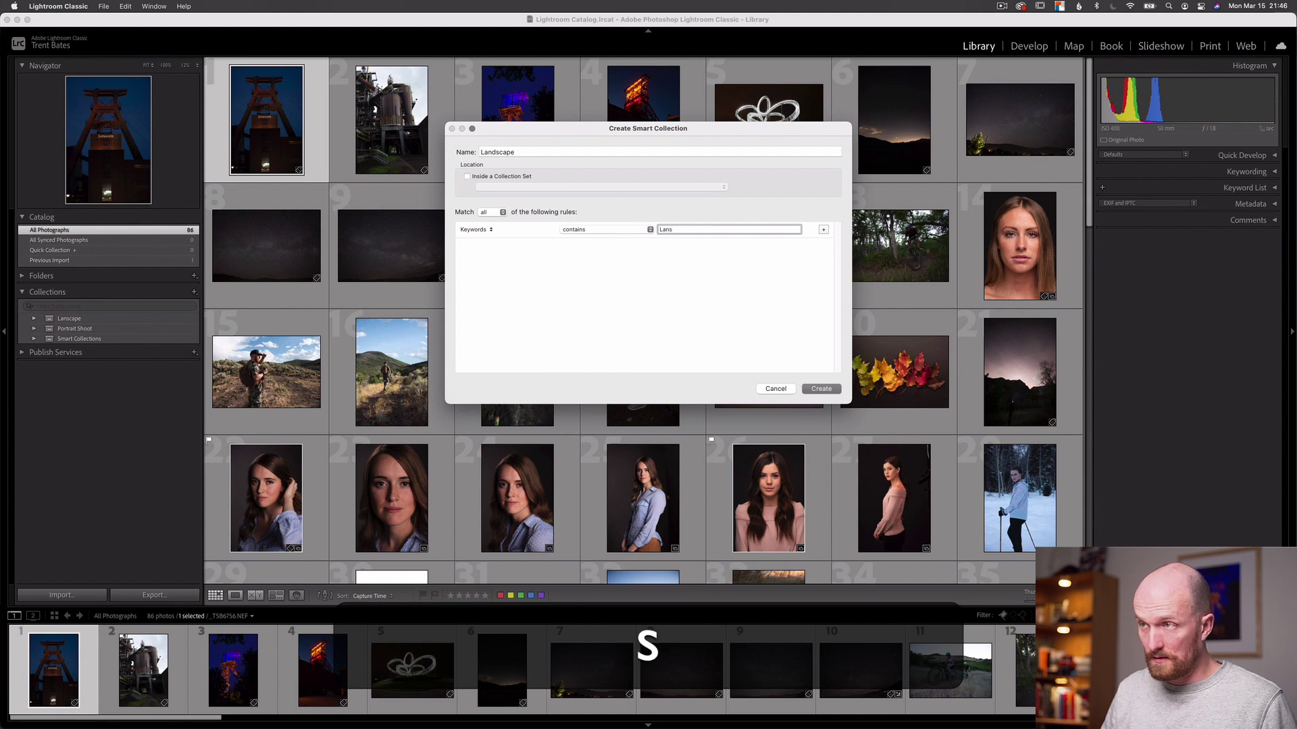
key(BackSpace)
text(dscape)
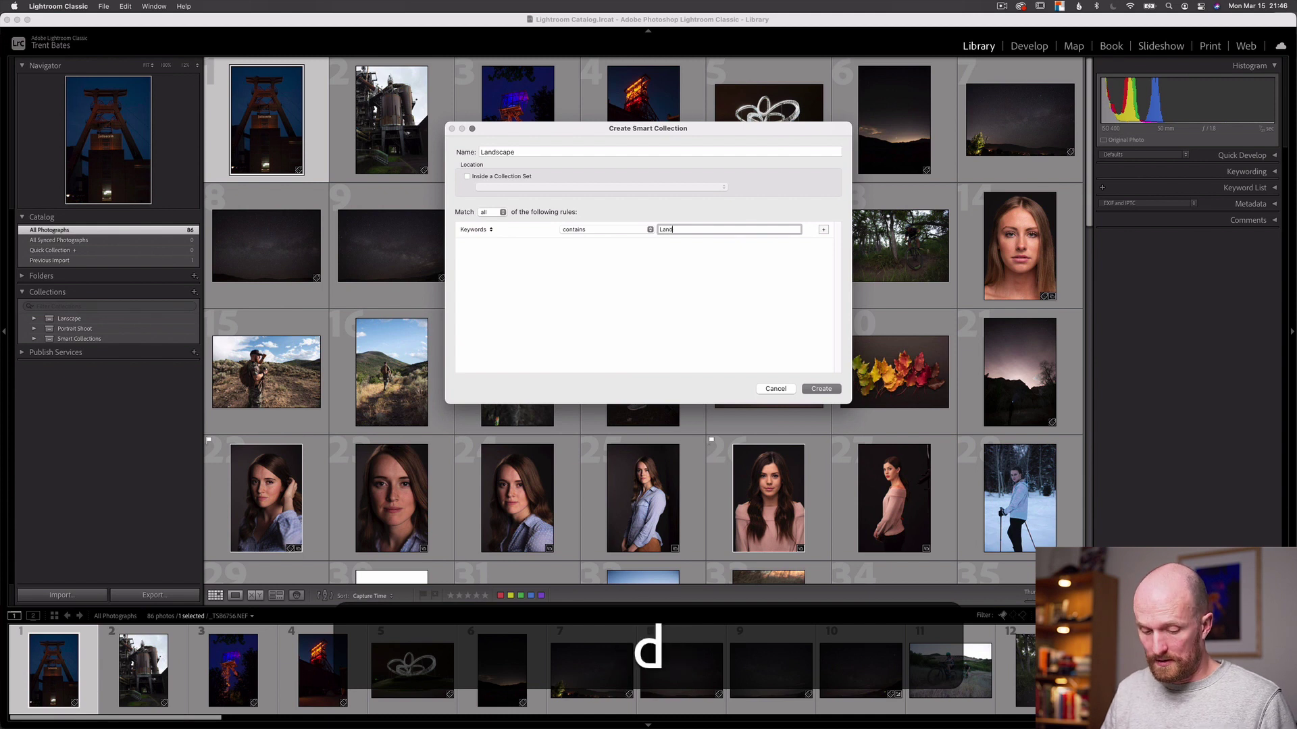
click(820, 390)
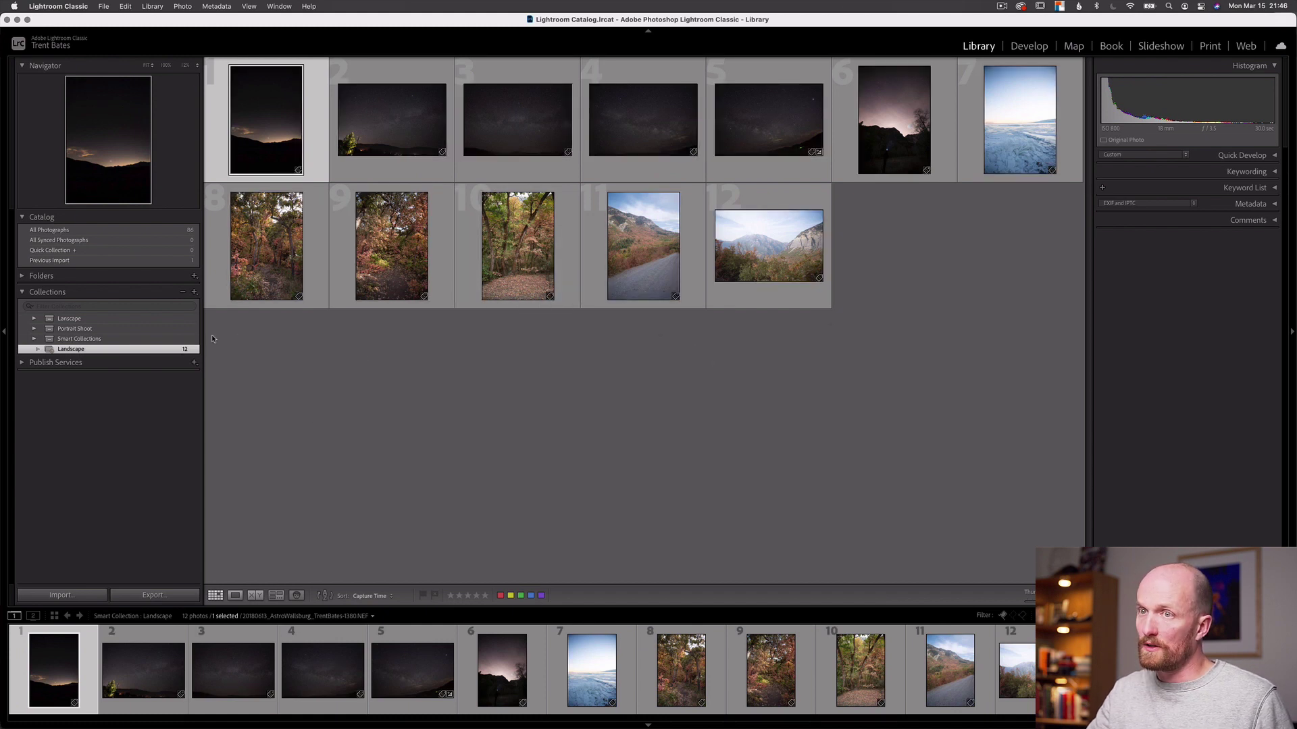
Move the Landscape smart collection into the Lanscape collection set and select that set
drag(64, 325, 67, 320)
click(71, 319)
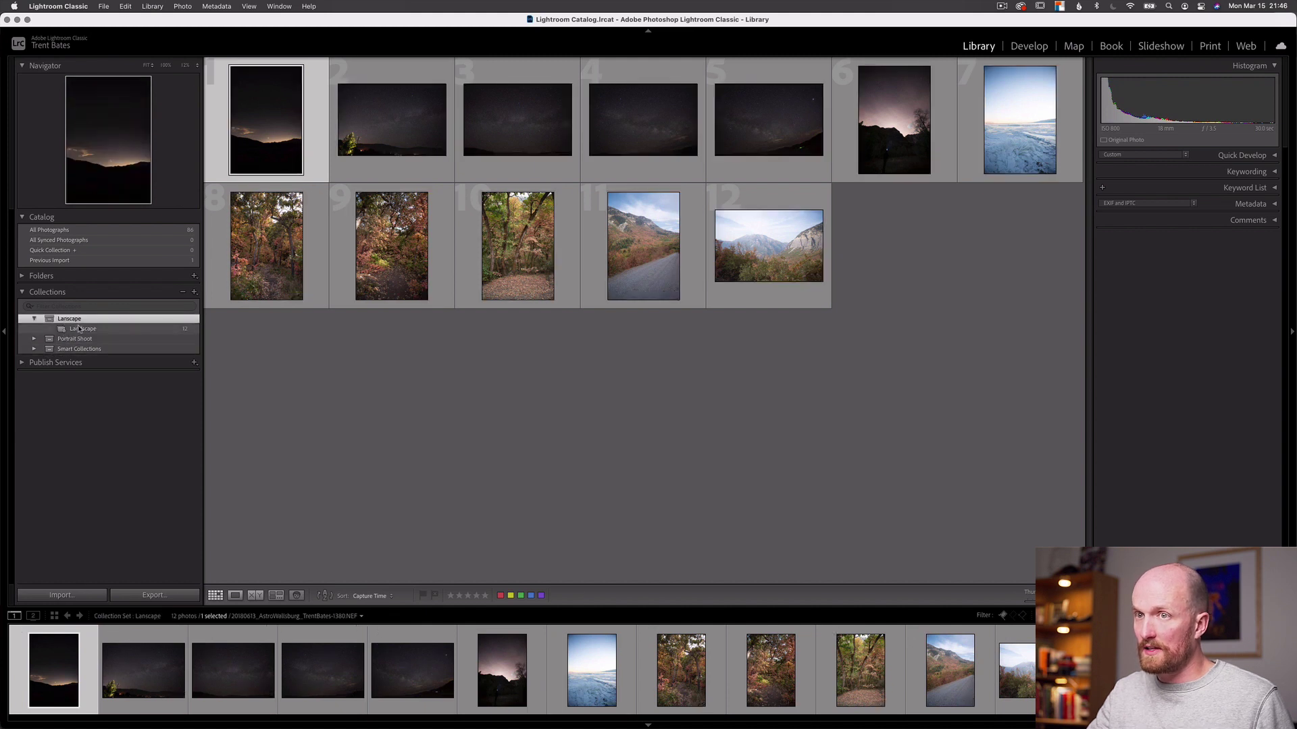
Create a second smart collection inside the Lanscape set, keeping Keywords contains Landscape and adding a Rating is greater than or equal to rule
click(81, 329)
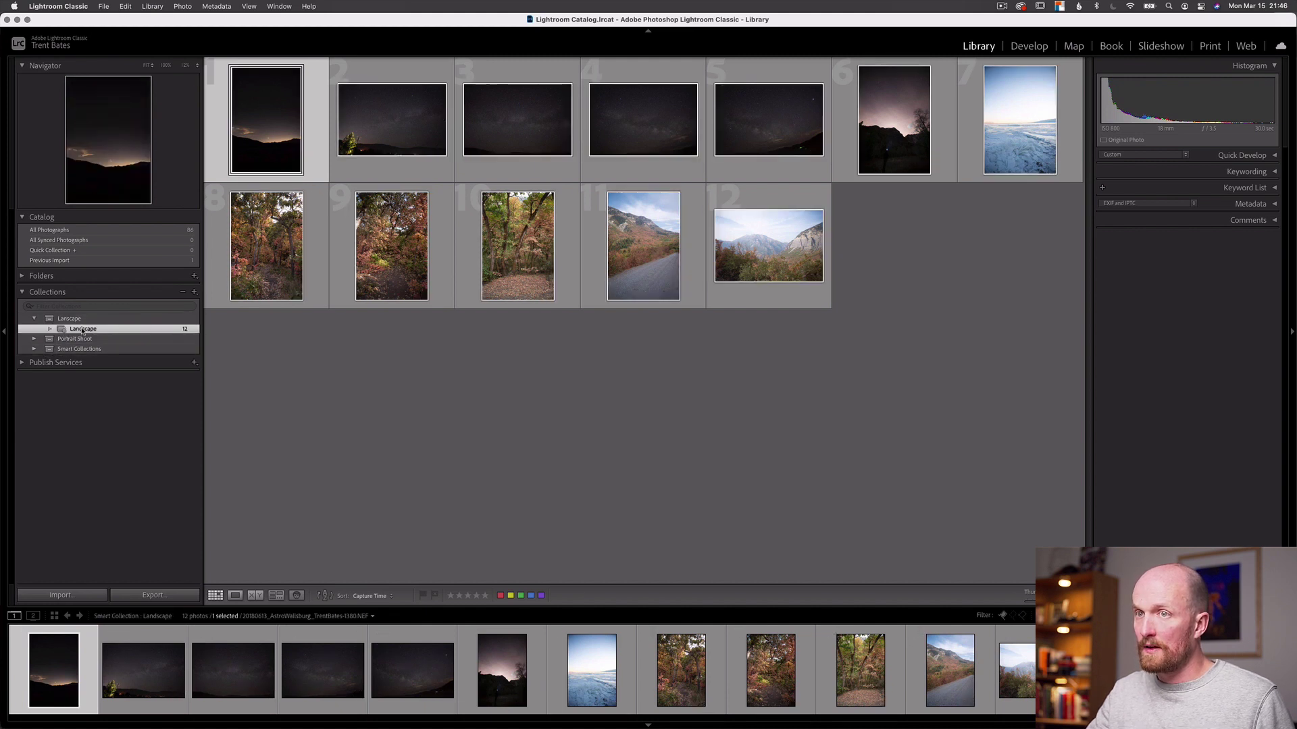
click(194, 295)
click(225, 312)
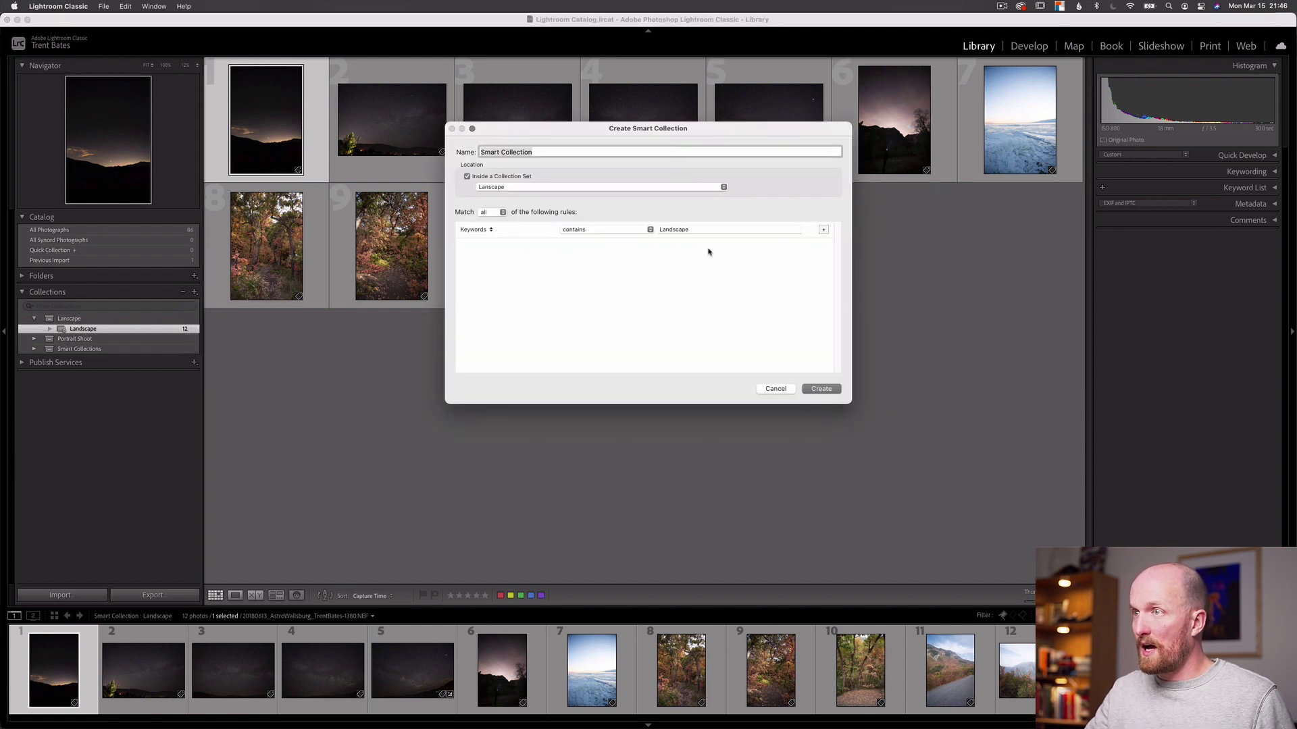
click(824, 230)
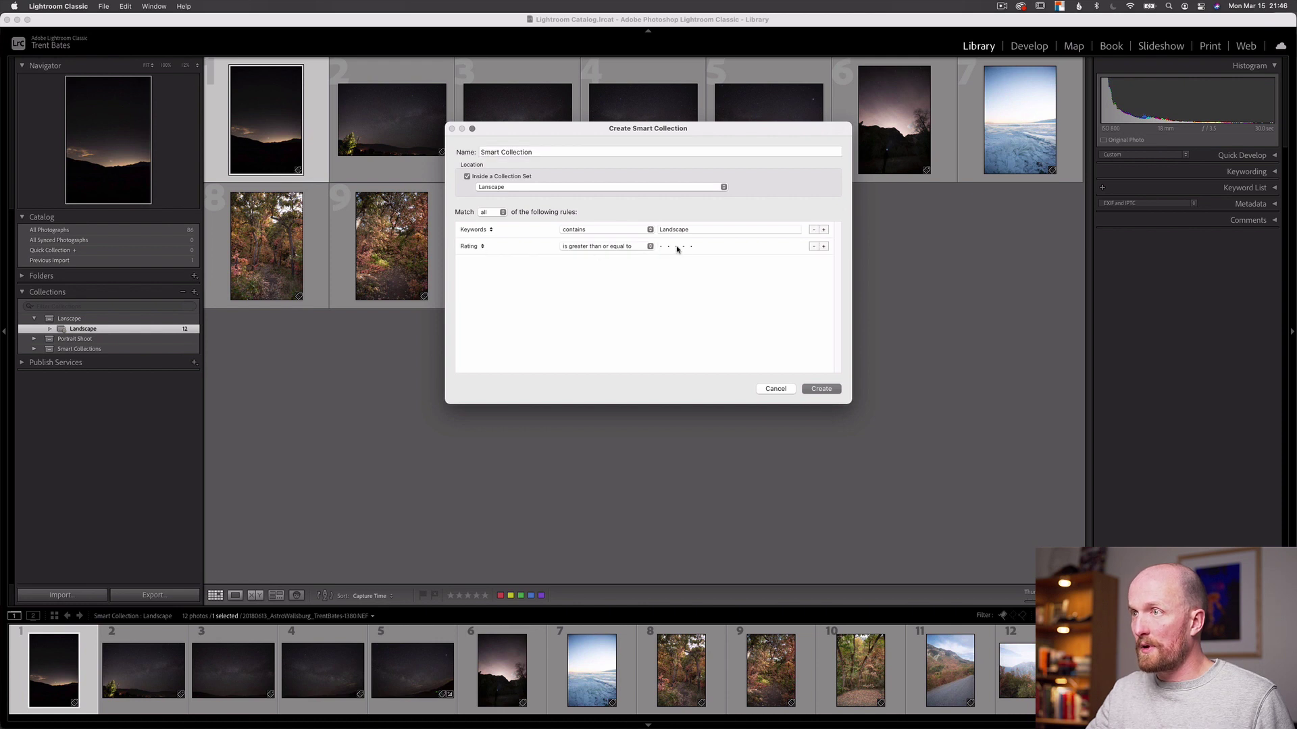
click(821, 389)
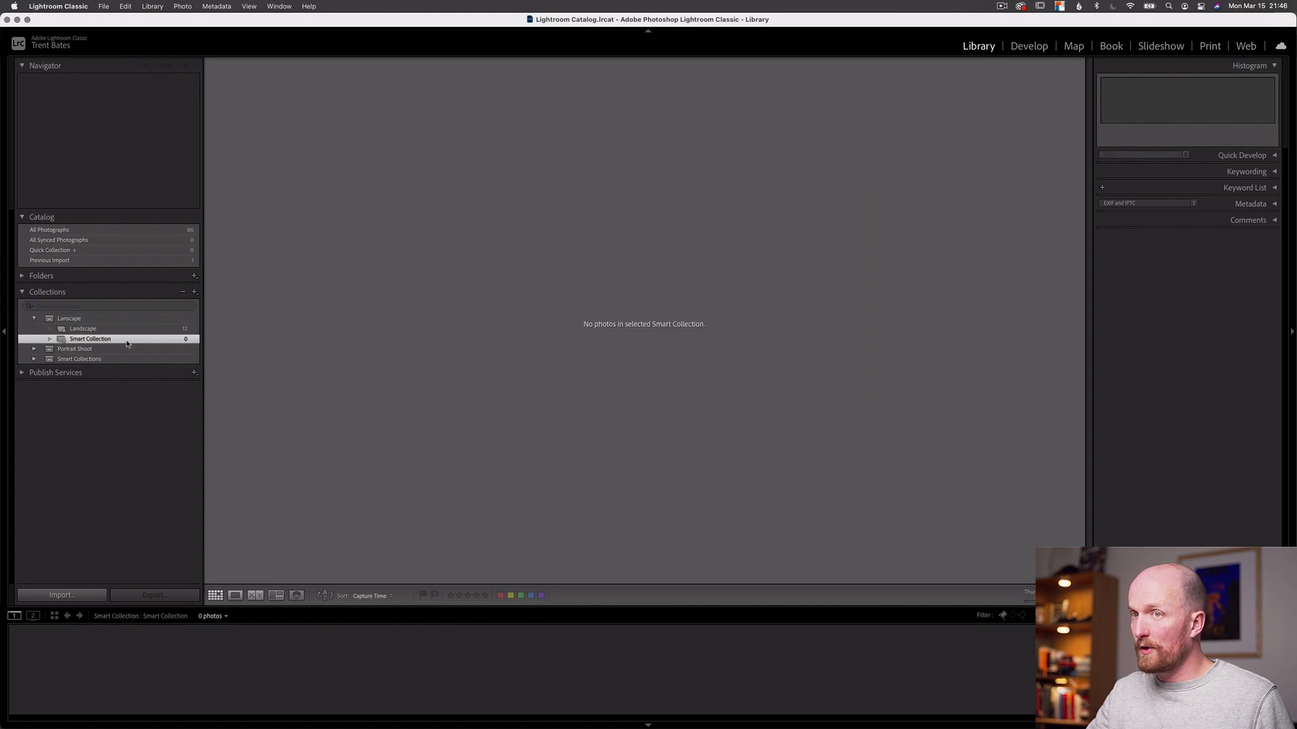
Give photos 1, 6, 7 and 12 in the Landscape smart collection a five-star rating
click(122, 329)
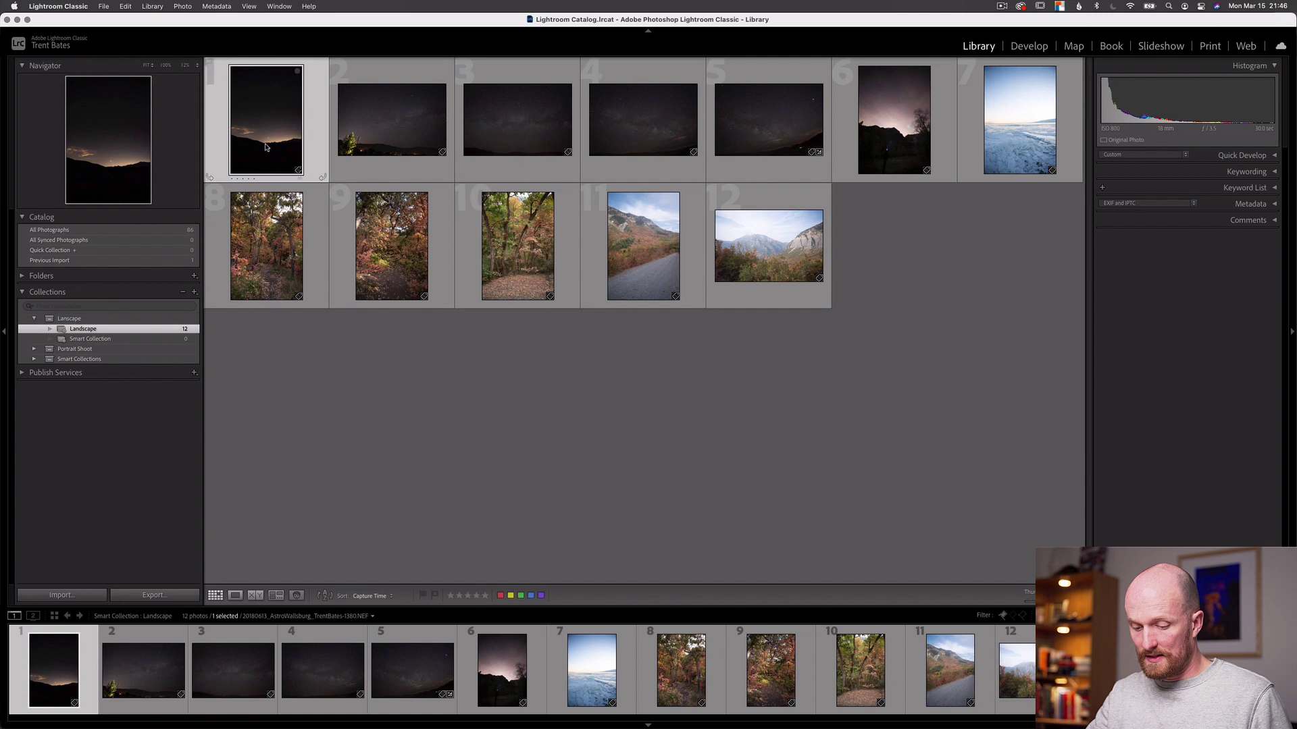
key(5)
key(Right)
key(Right)
key(Right)
key(Right)
key(Right)
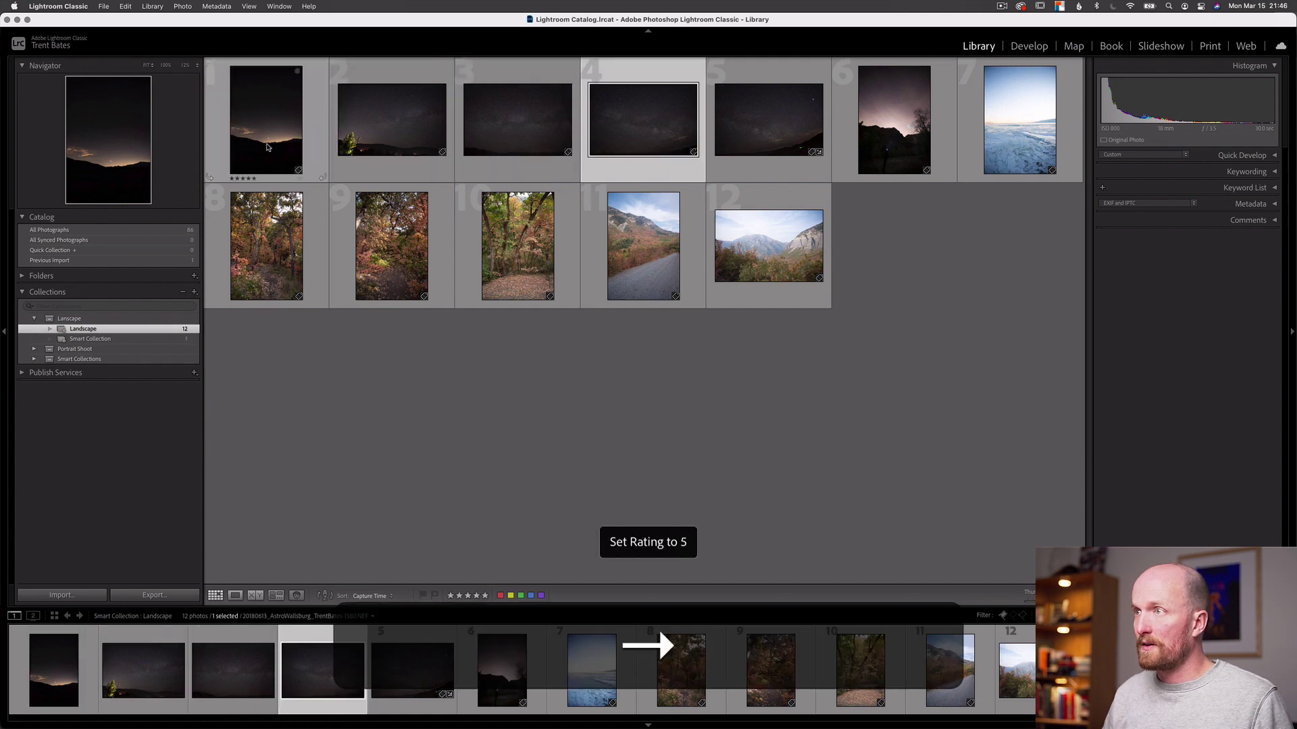
key(5)
key(Right)
key(5)
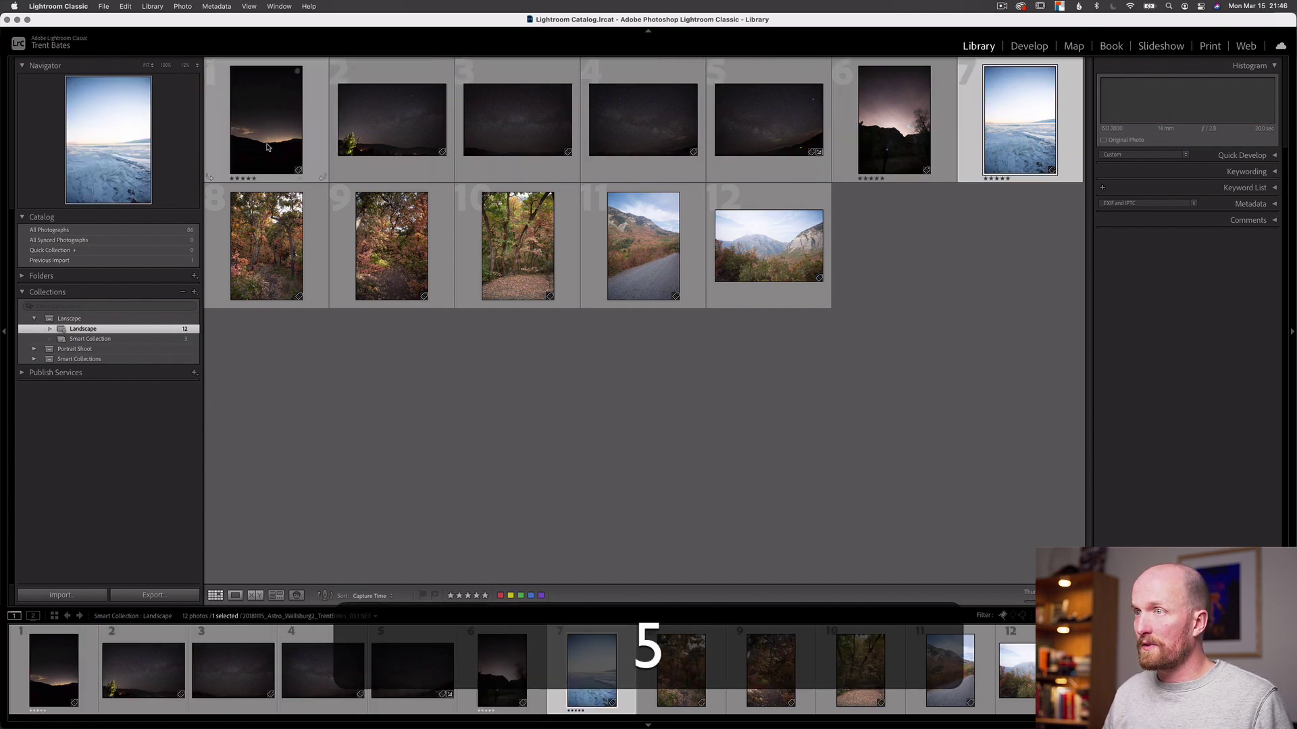
key(Right)
key(Right)
key(Right)
key(Right)
key(Right)
key(5)
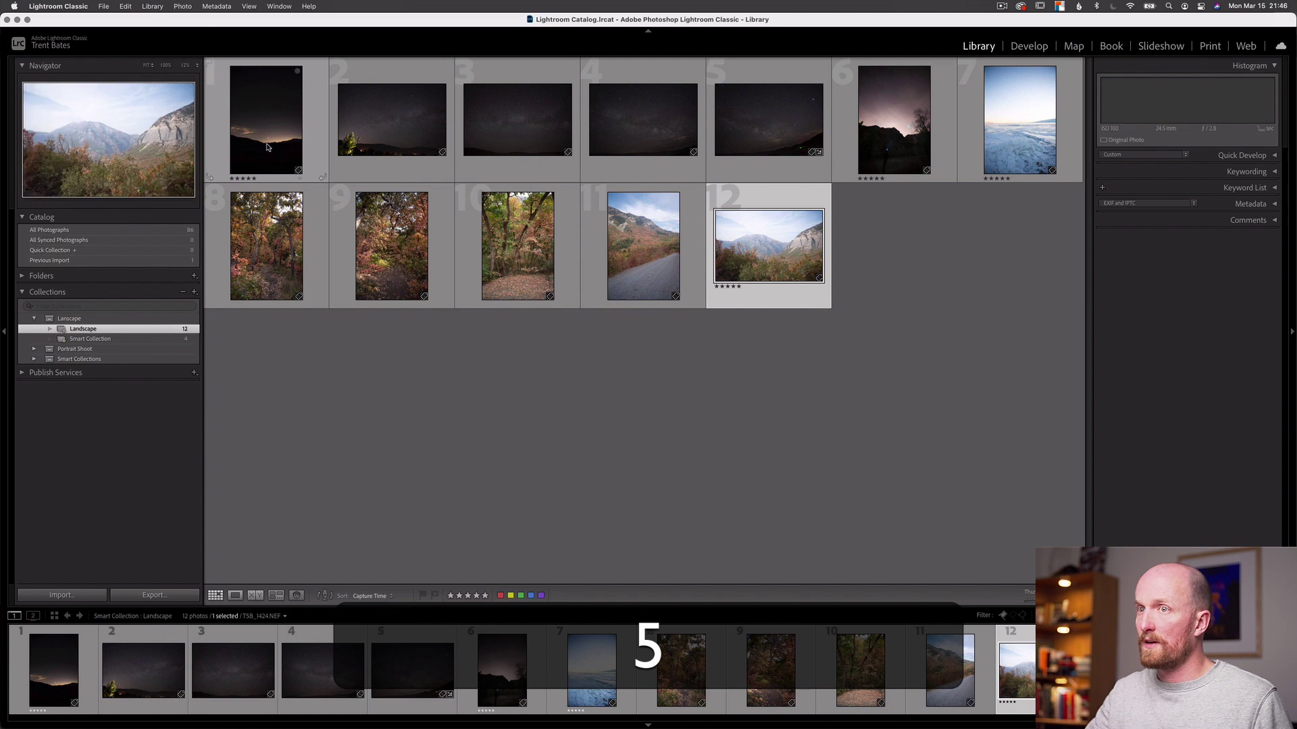
Open the new rating-based smart collection and look through its photos one by one in Loupe view
click(106, 339)
click(256, 140)
double_click(256, 139)
key(Right)
key(Right)
key(Right)
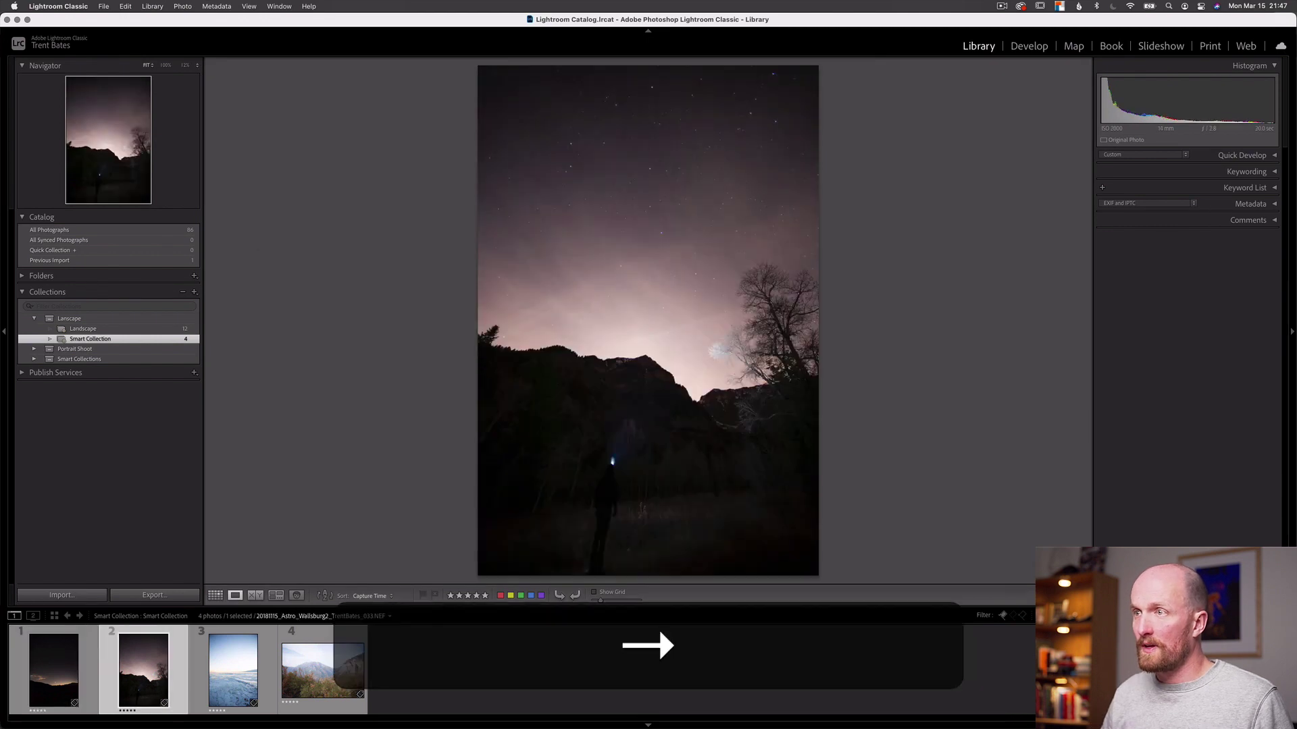